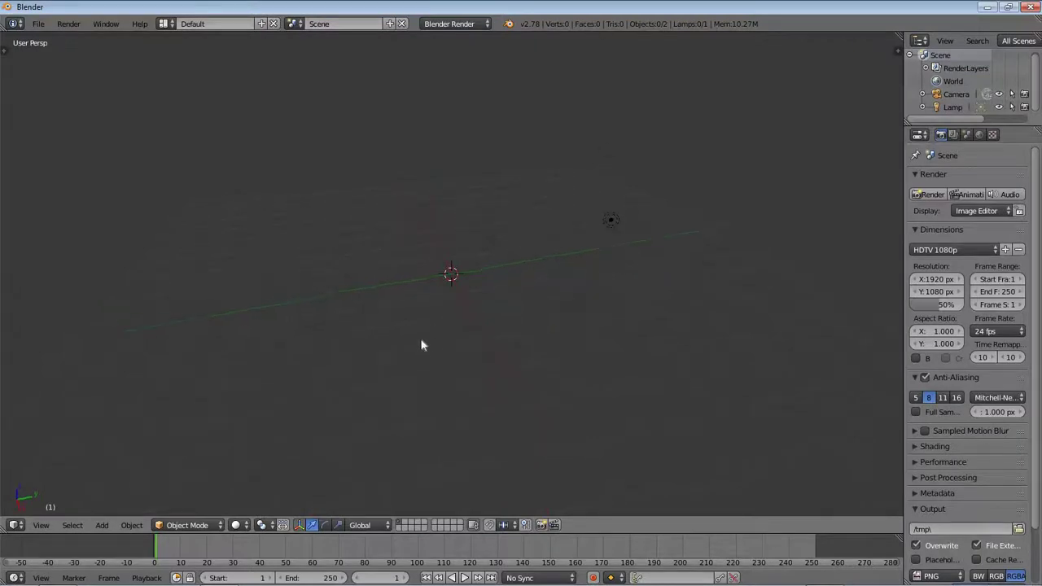
- Orbit the empty scene to a low angle and bring up the Editor Type menu
mouse_move(421, 345)
left_mouse_down()
mouse_move(472, 269)
mouse_move(433, 366)
mouse_move(367, 323)
left_mouse_up()
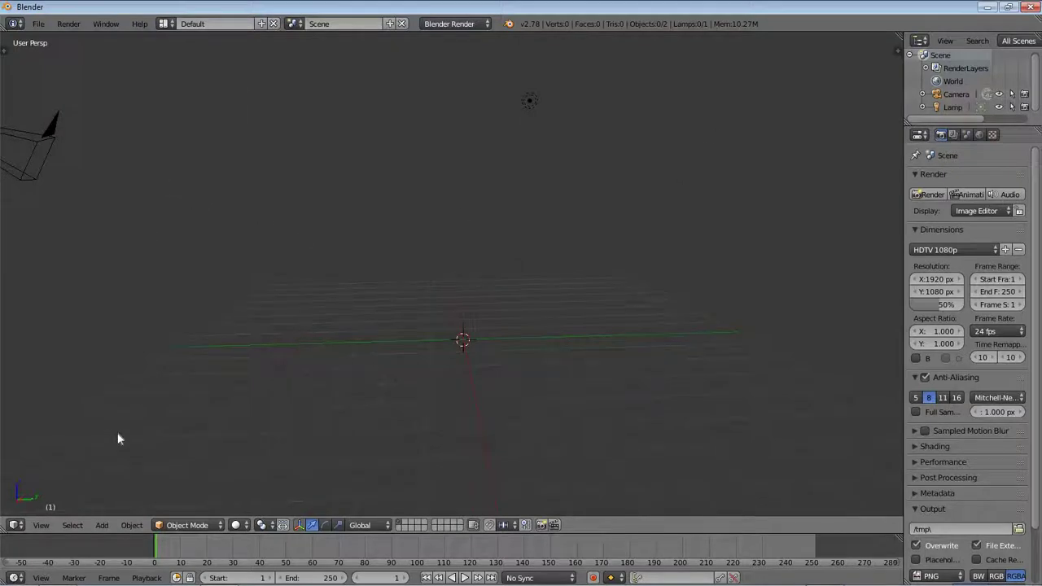
mouse_move(25, 583)
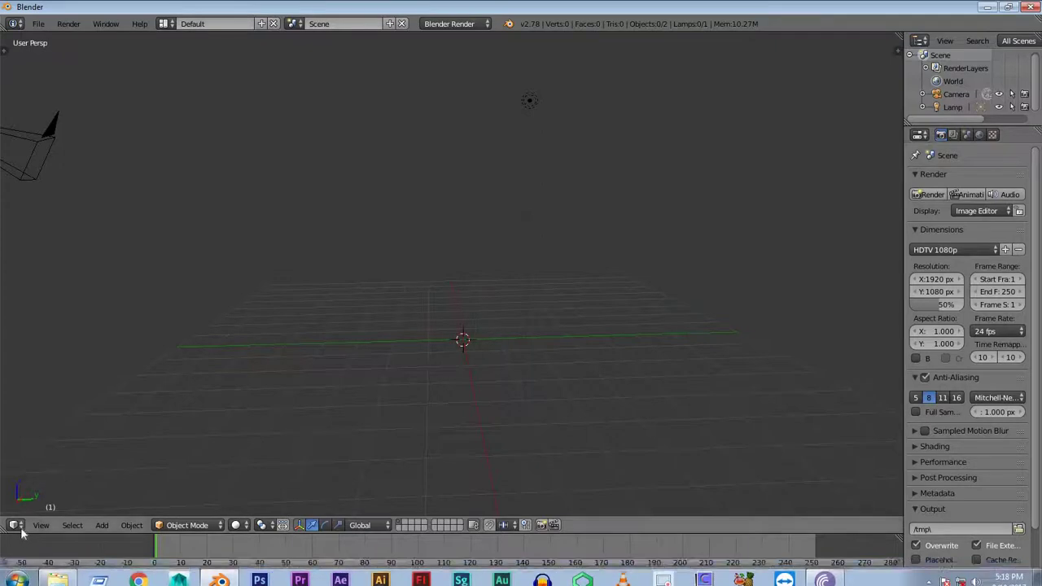
left_click(21, 528)
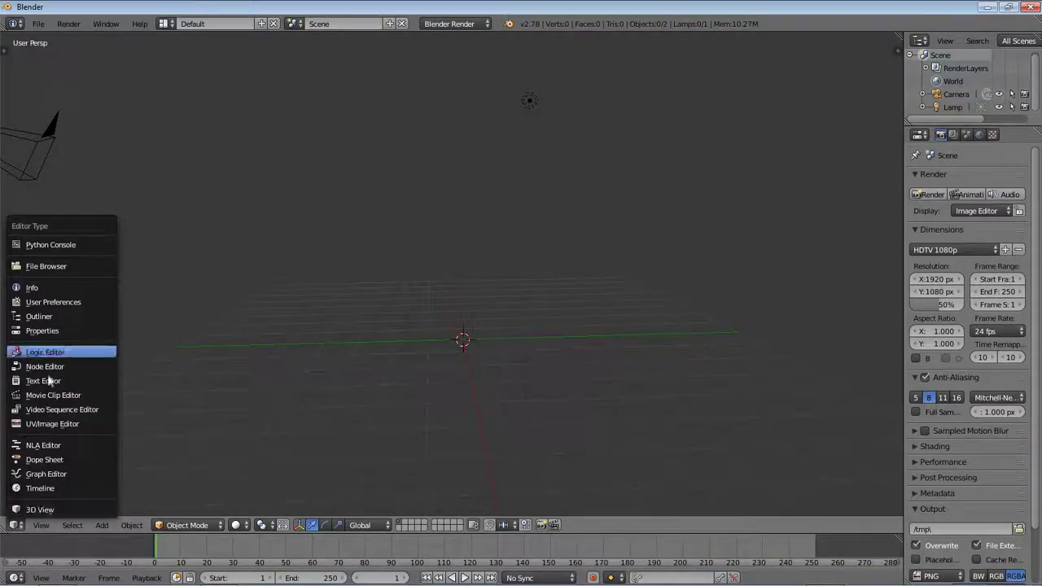
- Switch the main area to the Video Sequence Editor in Sequencer/Preview view with an enlarged preview
left_click(82, 416)
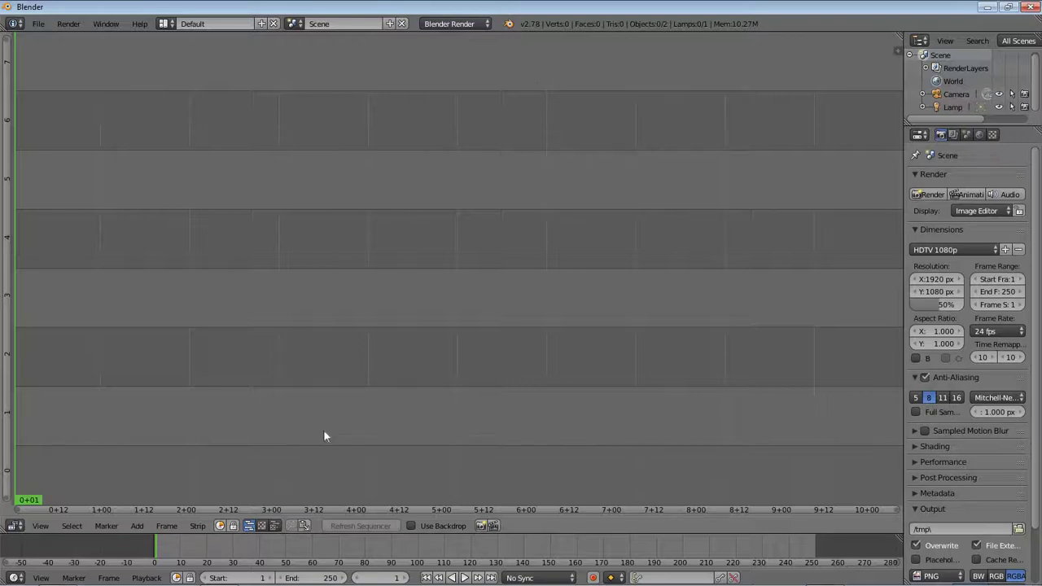
left_click(276, 526)
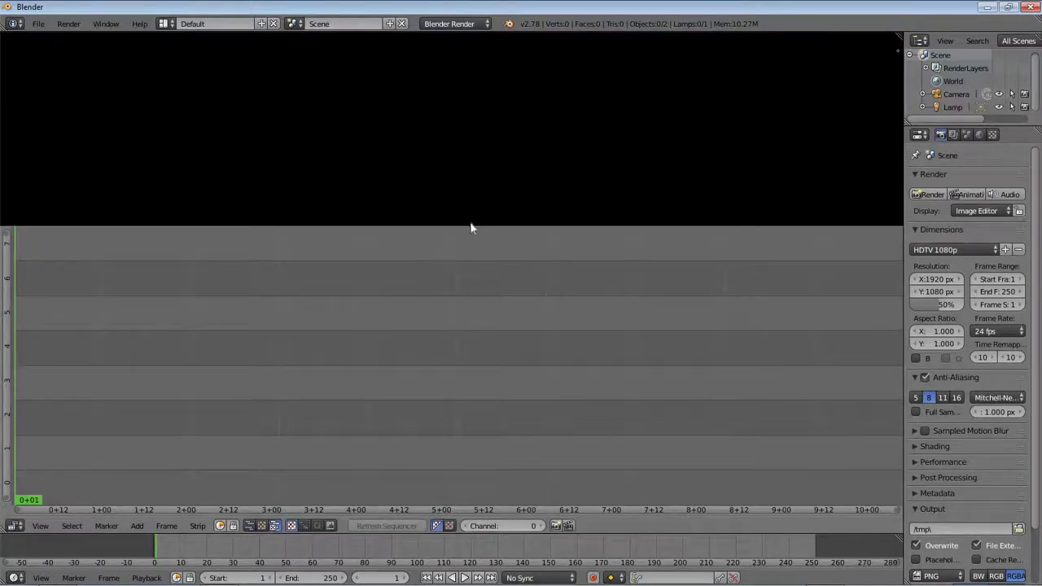
left_click_drag(482, 224, 493, 383)
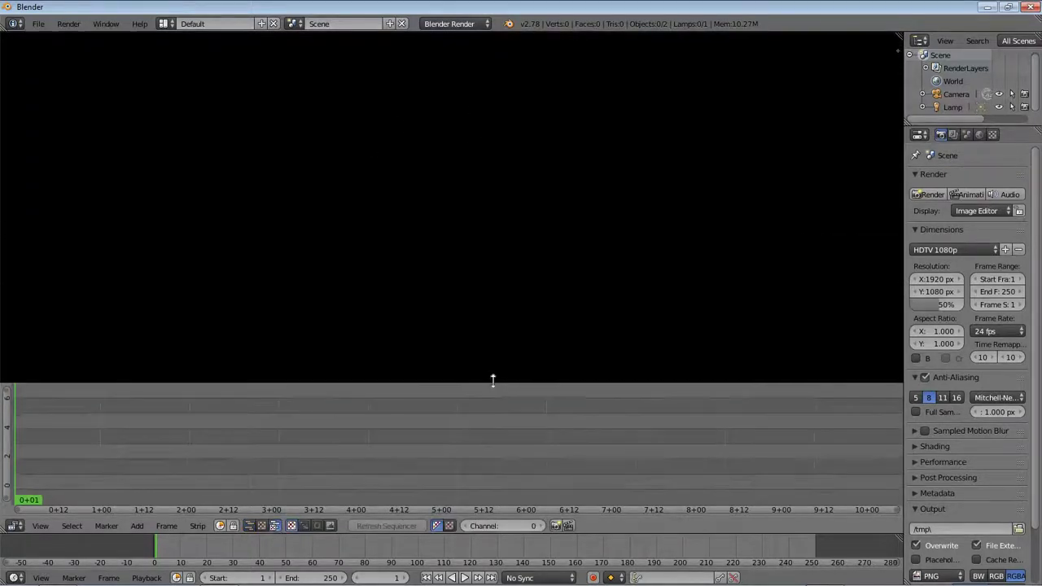
- Add Extremel.mp4 from the Video clip folder as a movie strip
left_click(138, 525)
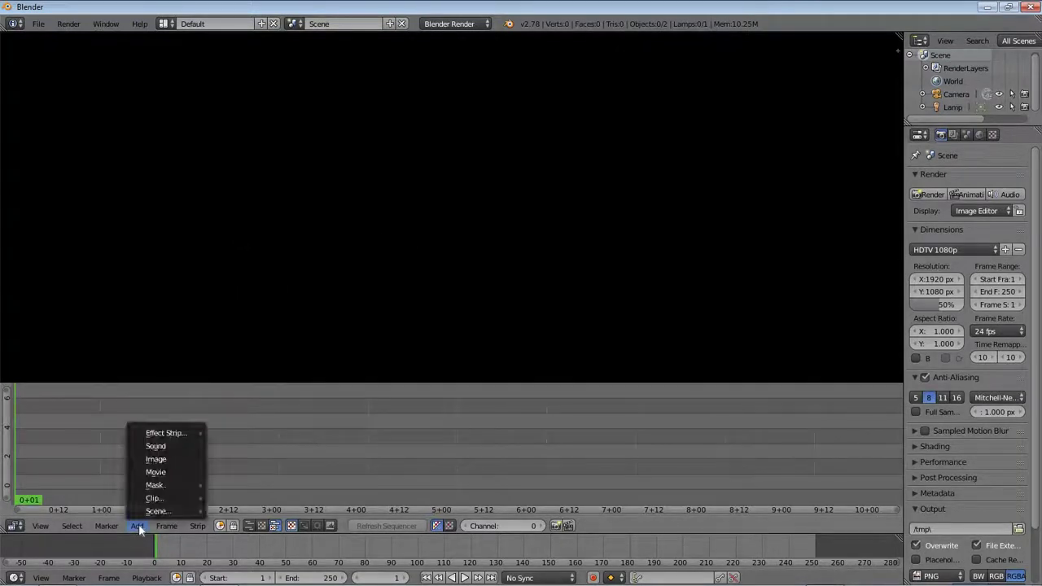
left_click(157, 473)
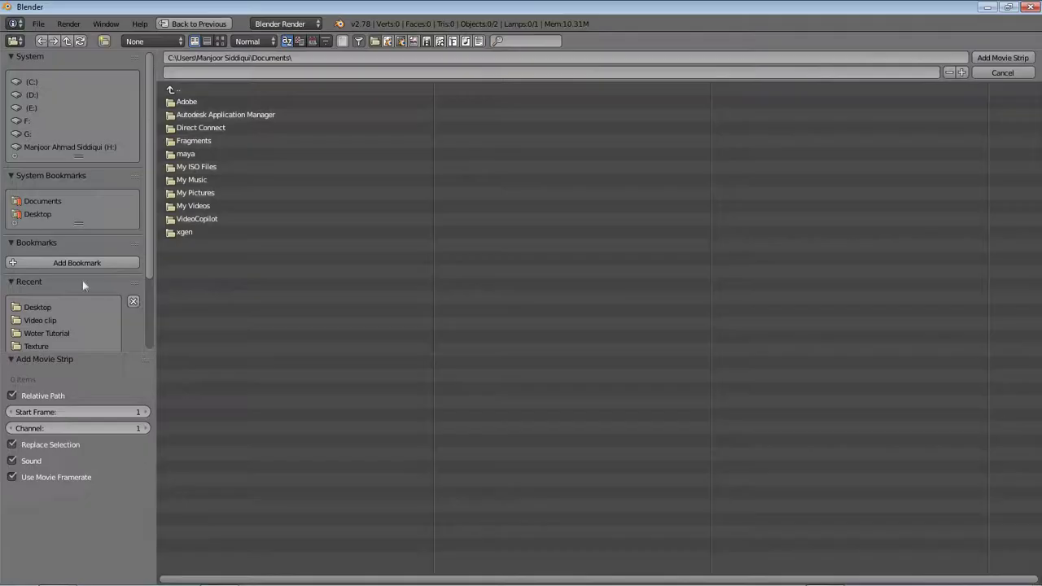
left_click(49, 320)
left_click(207, 141)
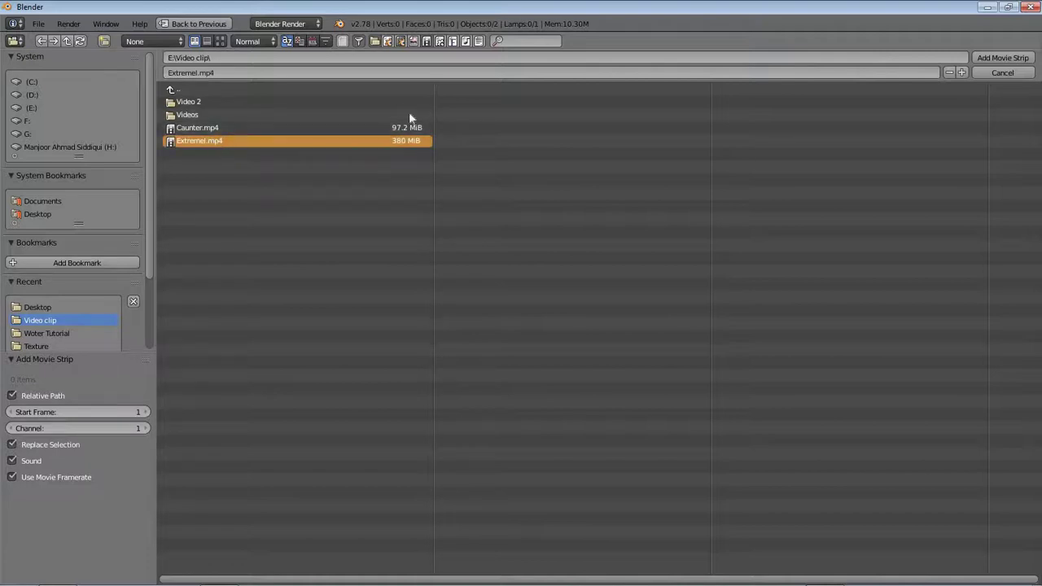
left_click(208, 128, "shift")
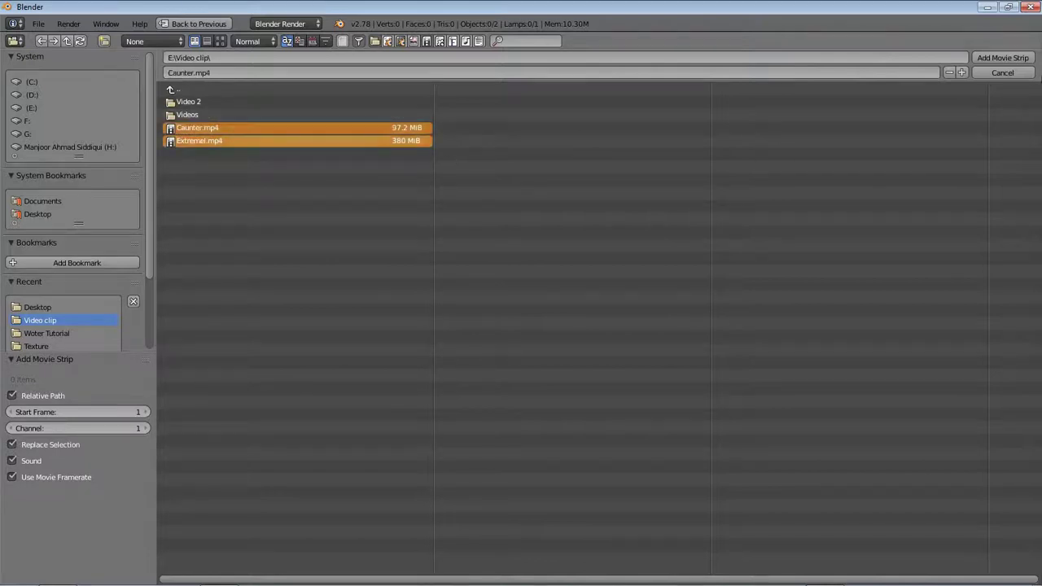
left_click(276, 141)
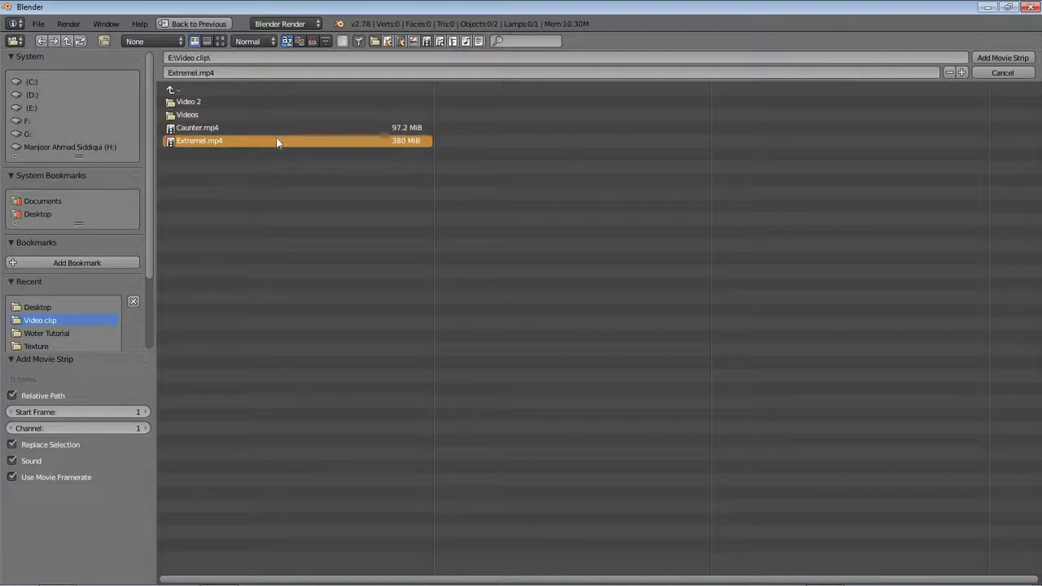
left_click(1007, 59)
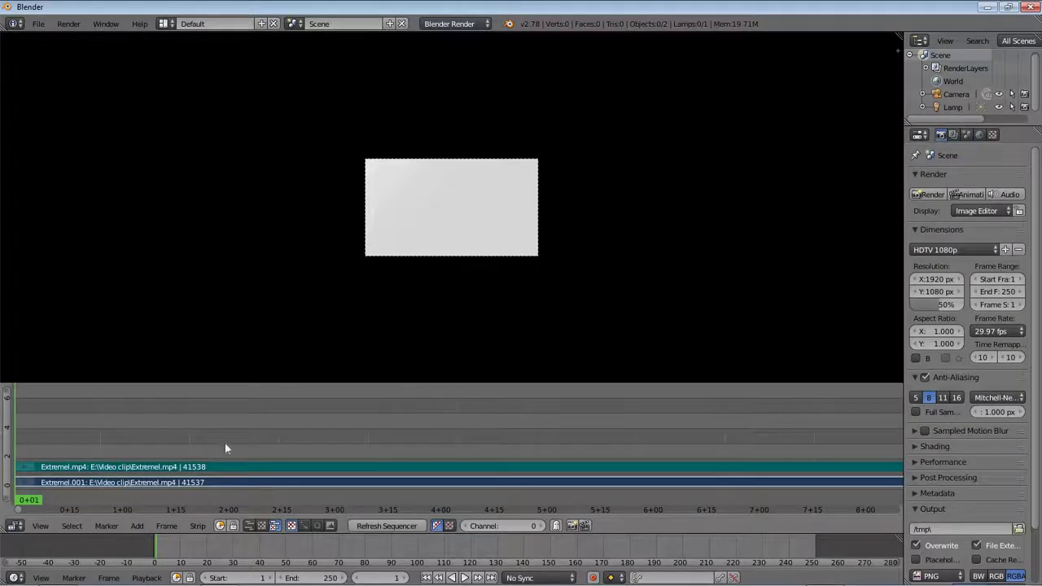
- Play and scrub the clip to frame 284, where the riding footage begins
key("alt+a")
left_click_drag(617, 478, 783, 466)
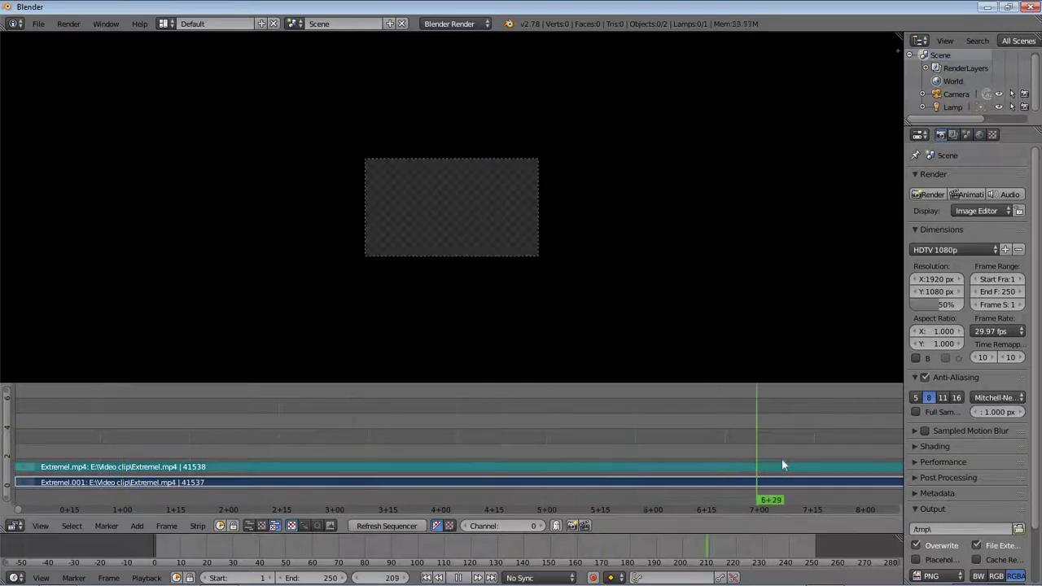
key("alt+a")
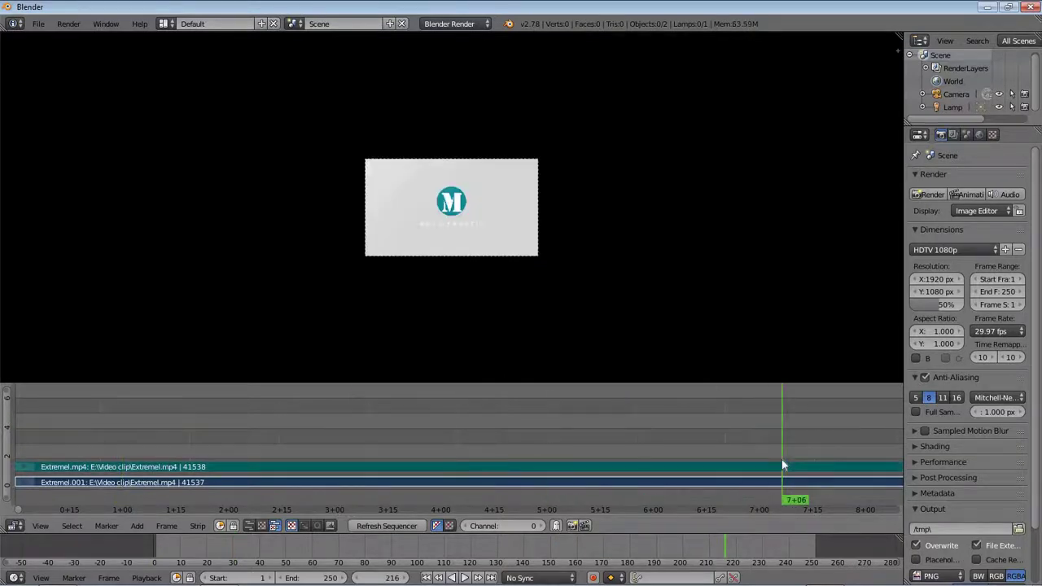
left_click_drag(782, 459, 899, 462)
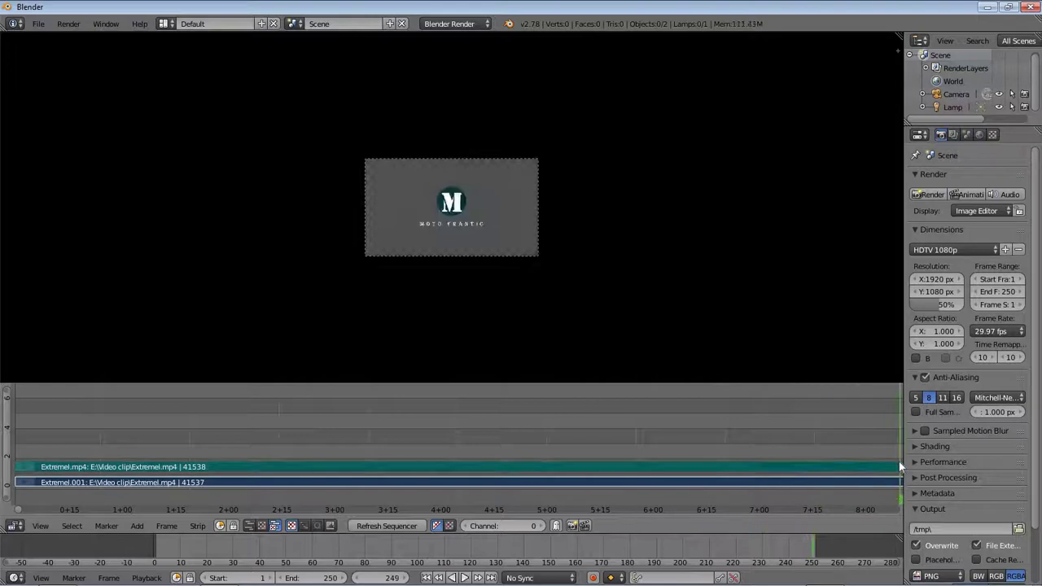
scroll(786, 454, "down", 2)
left_click_drag(754, 474, 843, 476)
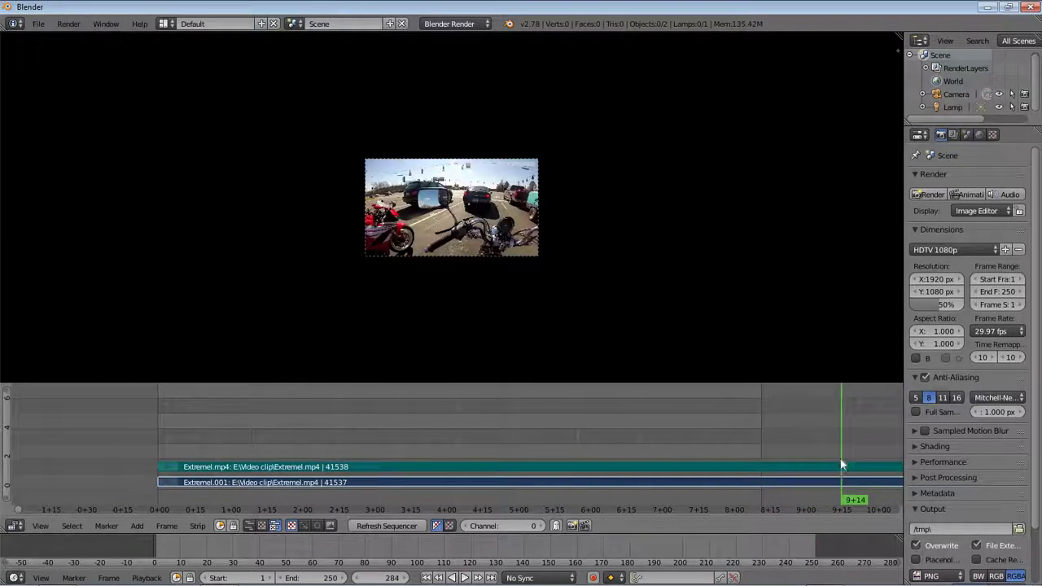
- Select both Extremel strips and cut them at frame 284
right_click(827, 469)
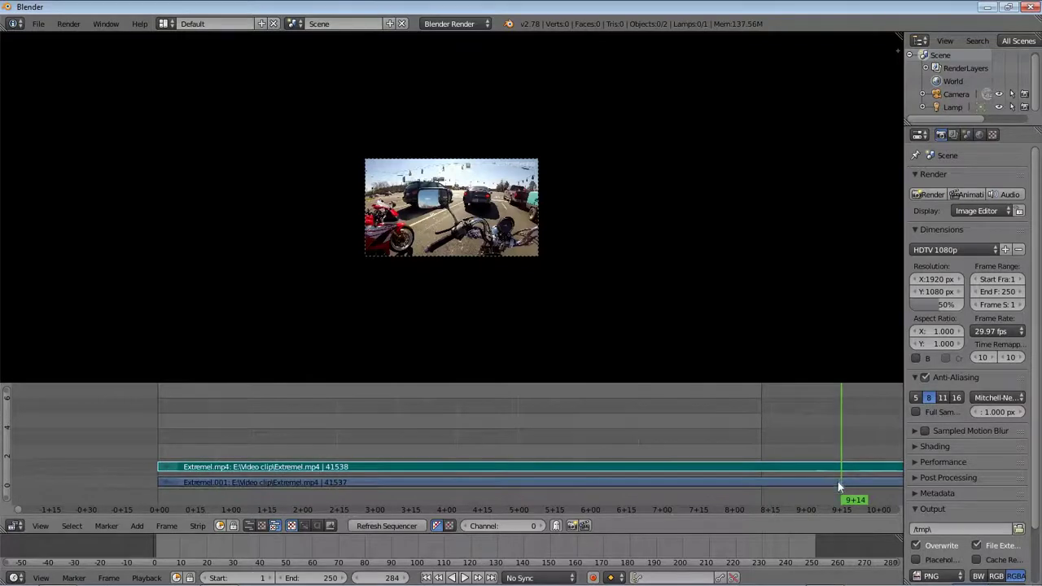
right_click(837, 481)
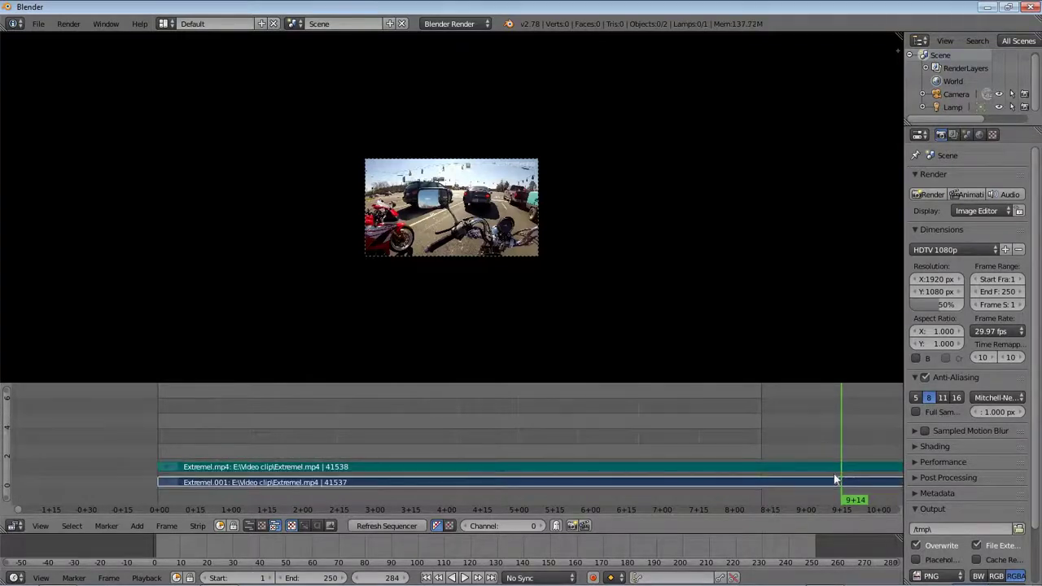
key("k")
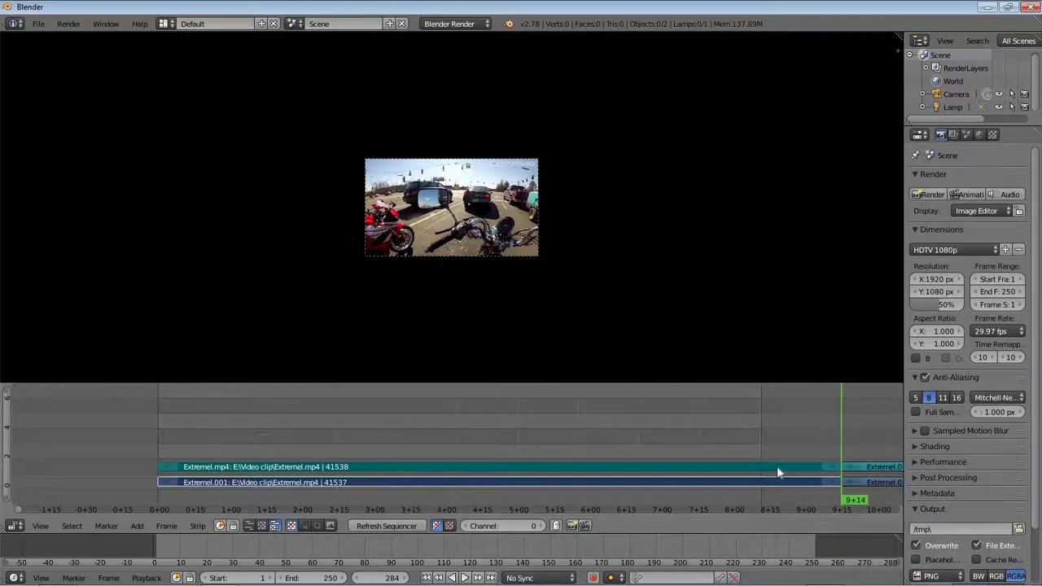
- Erase the parts of both Extremel strips that come before frame 284
right_click(745, 469)
key("x")
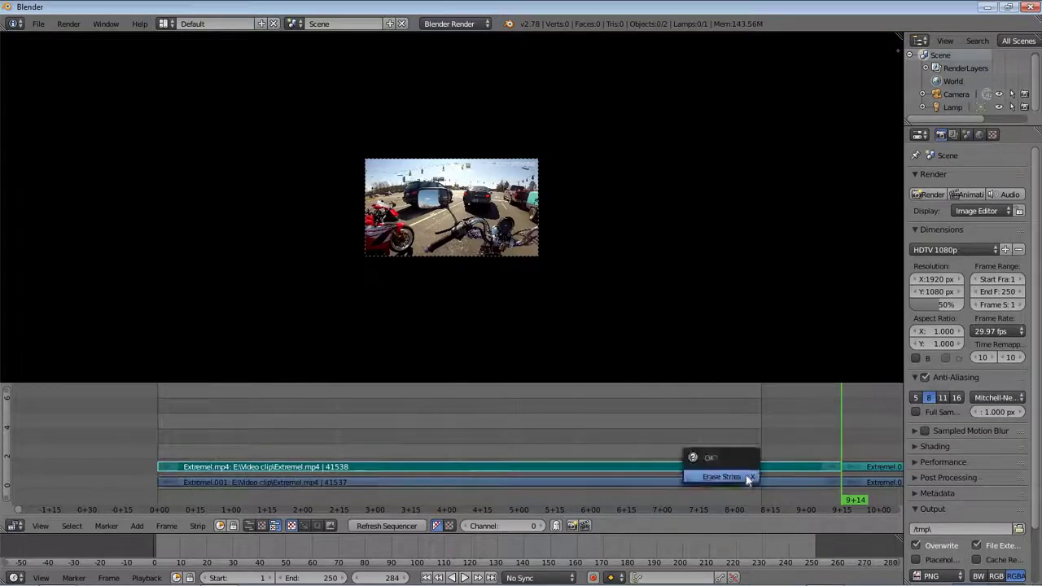
left_click(746, 476)
key("x")
left_click(746, 477)
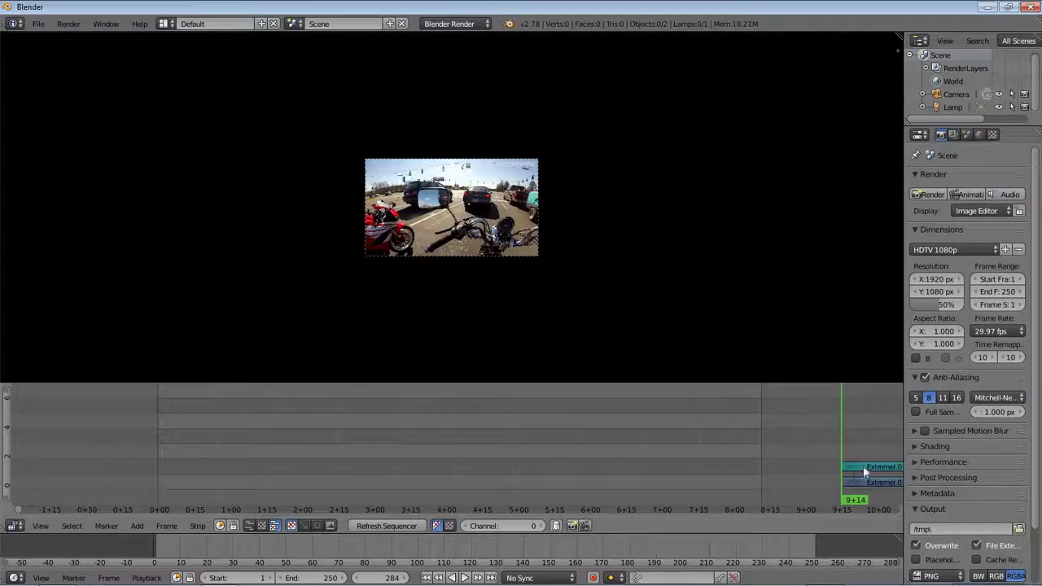
- Grab the remaining strip pieces and slide them toward the timeline start
right_click(855, 485)
key("g")
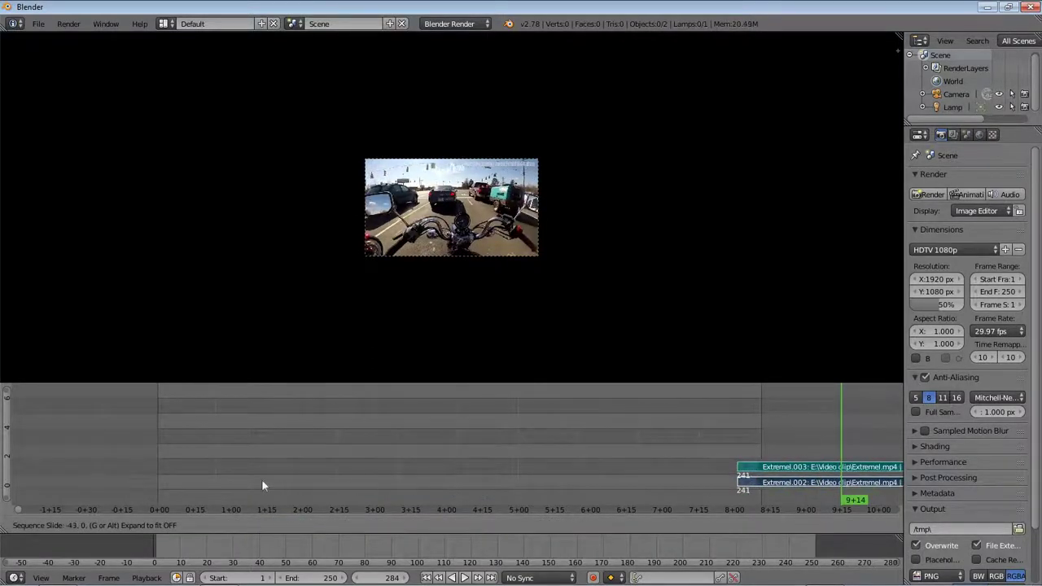
mouse_move(198, 482)
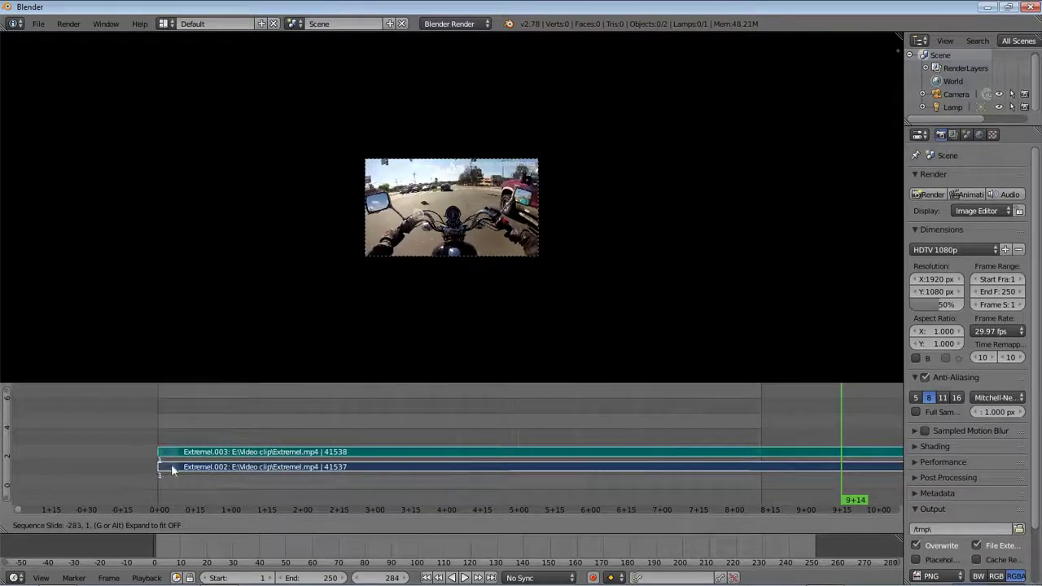
- Drop the remaining strips at the start of the sequence
left_click(172, 469)
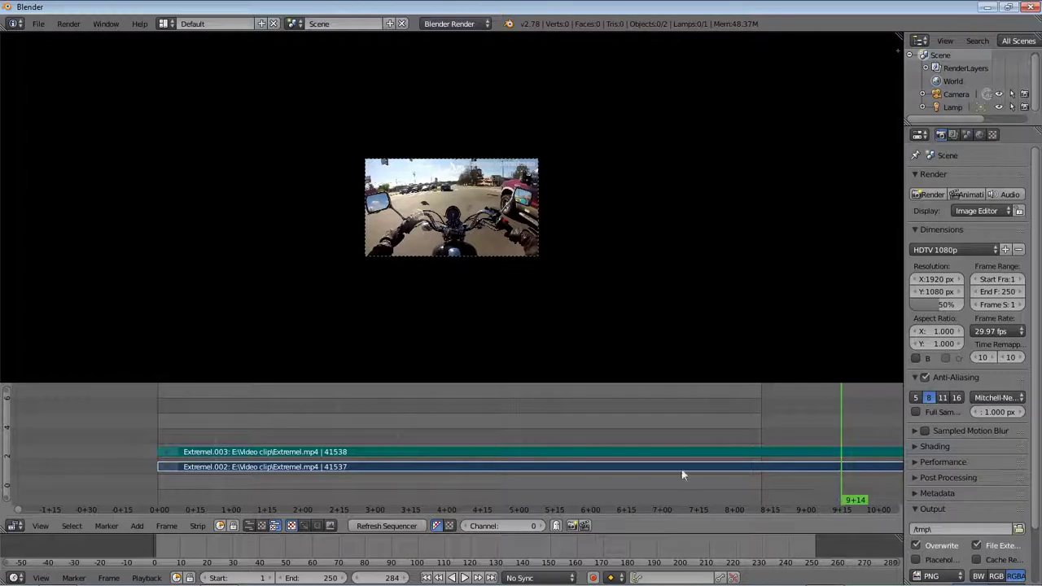
scroll(682, 470, "up", 4)
scroll(488, 492, "right", 4)
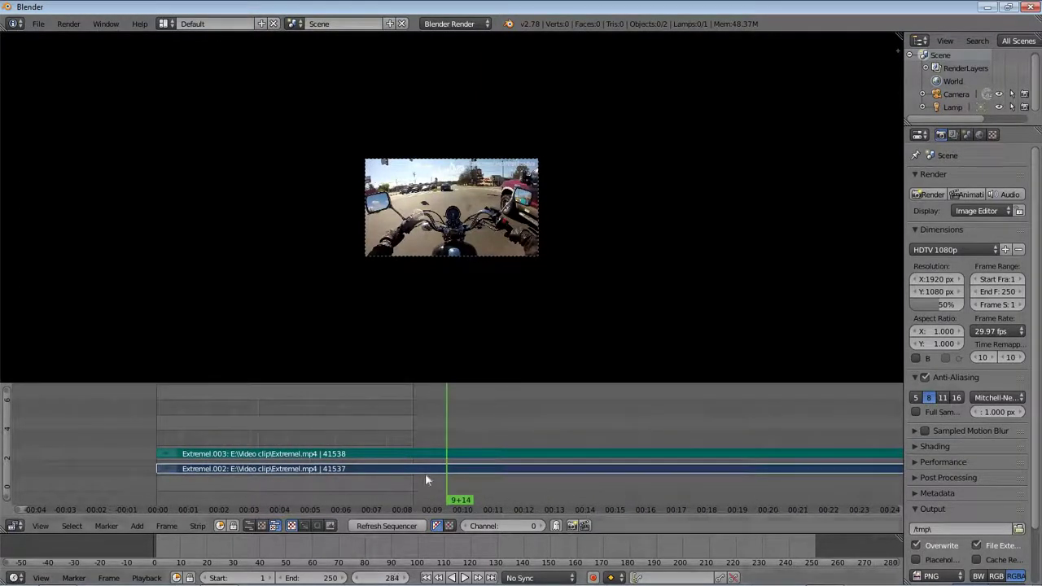
- Play the trimmed sequence and jump ahead through the motorcycle clip
key("alt+a")
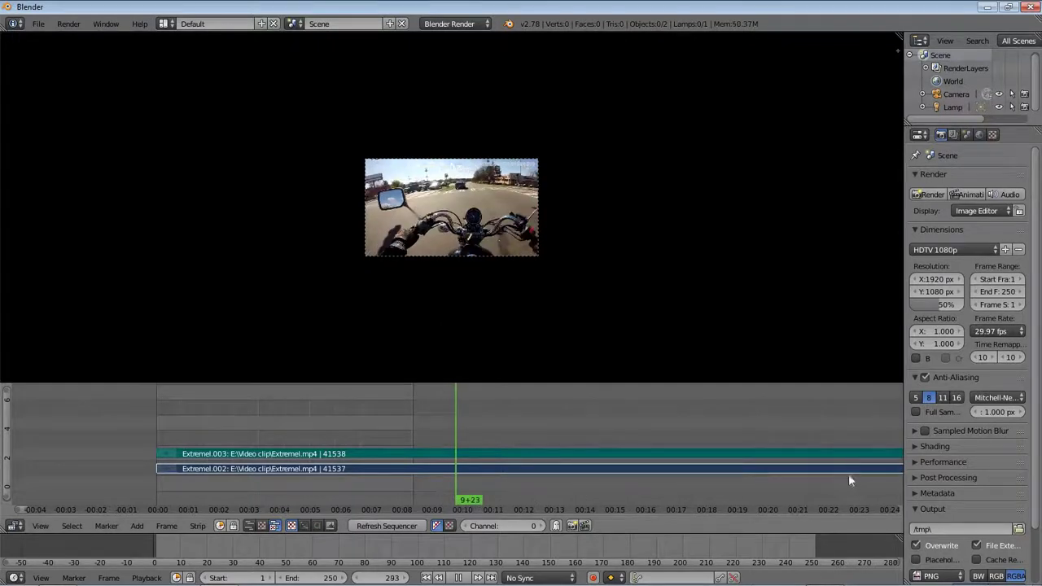
left_click(508, 464)
scroll(627, 443, "down", 2)
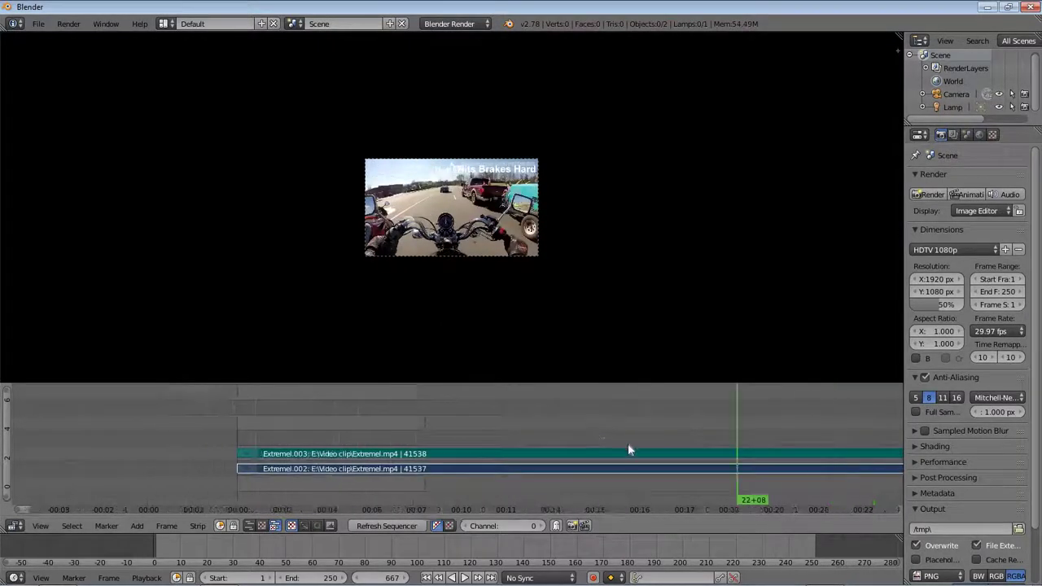
scroll(629, 445, "down", 2)
scroll(629, 446, "down", 1)
scroll(630, 453, "down", 1)
scroll(630, 454, "down", 1)
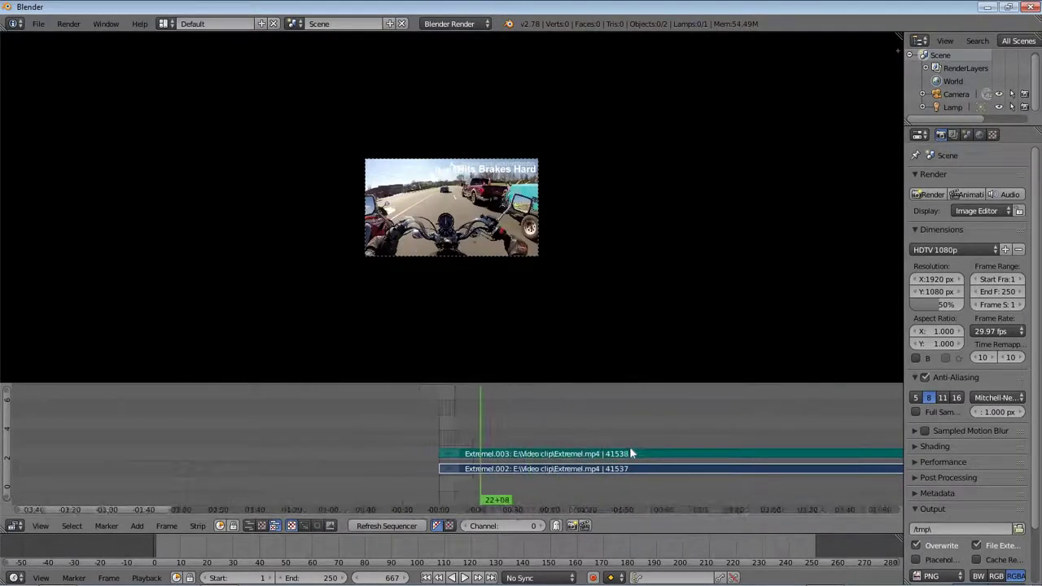
scroll(629, 453, "down", 1)
scroll(324, 409, "down", 2)
key("alt+a")
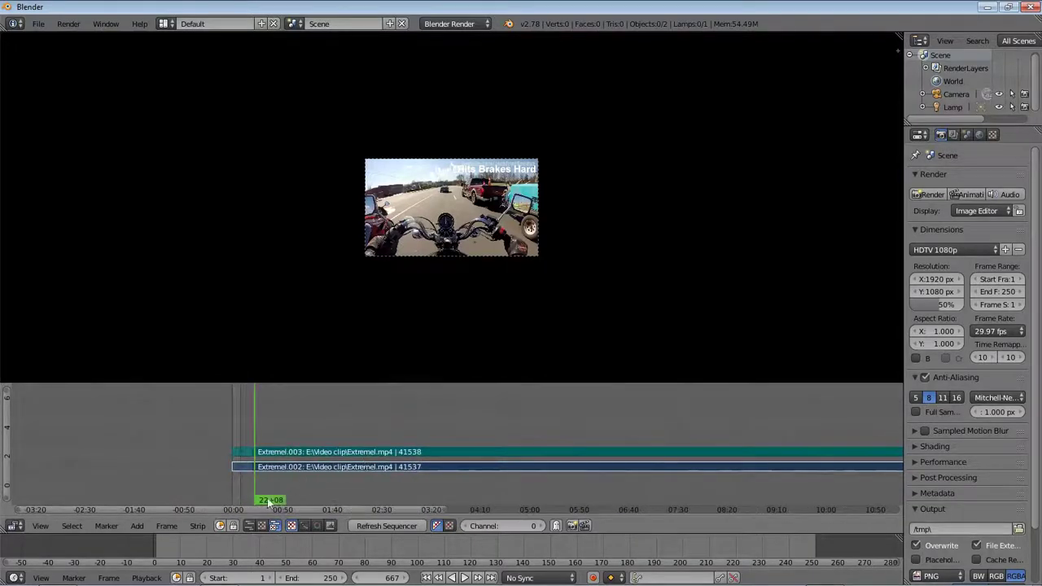
left_click(517, 480)
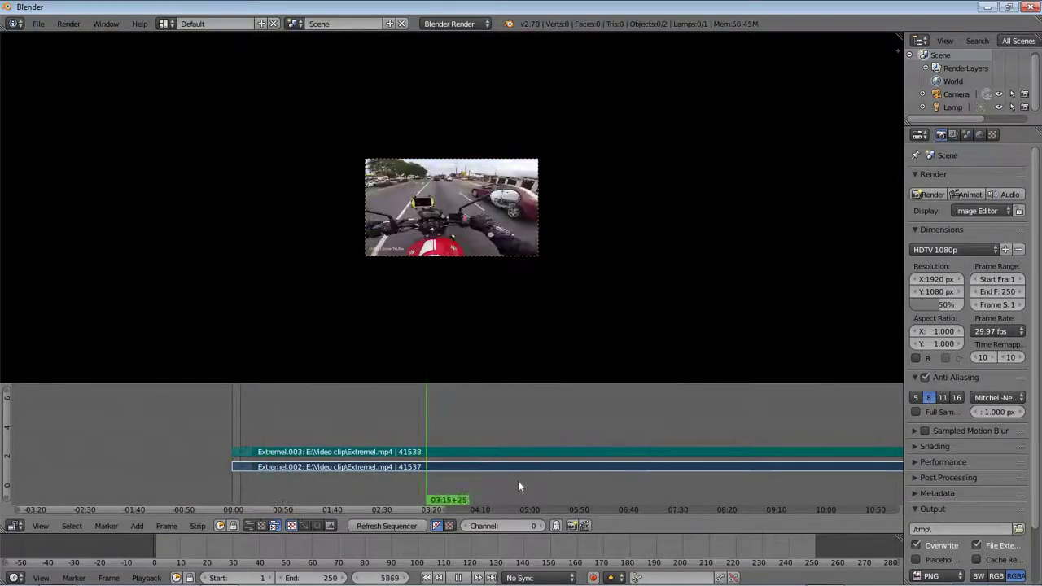
- Stop playback and set the current frame to 1200
left_click(375, 576)
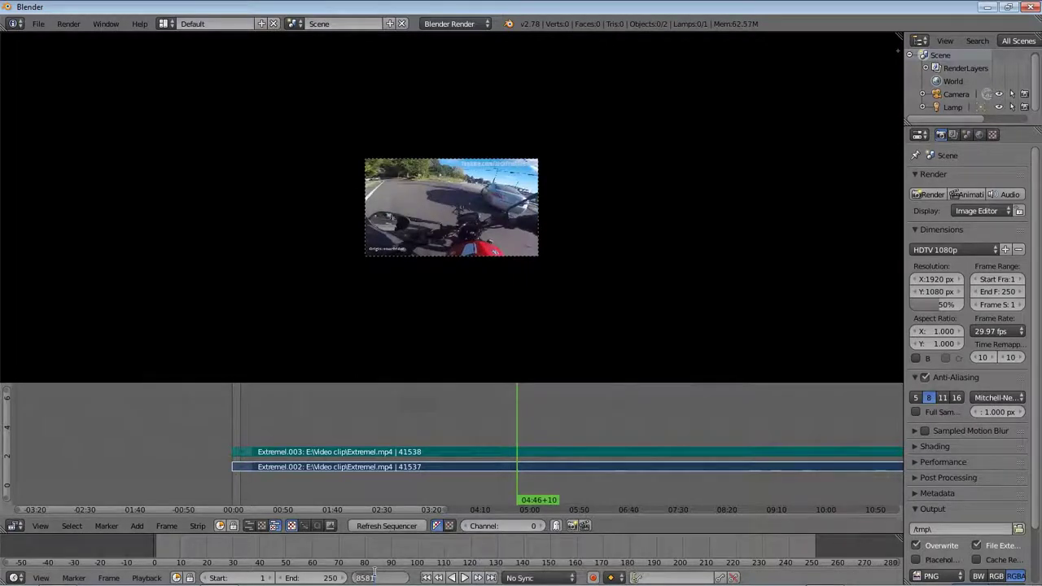
type("1200")
key("Return")
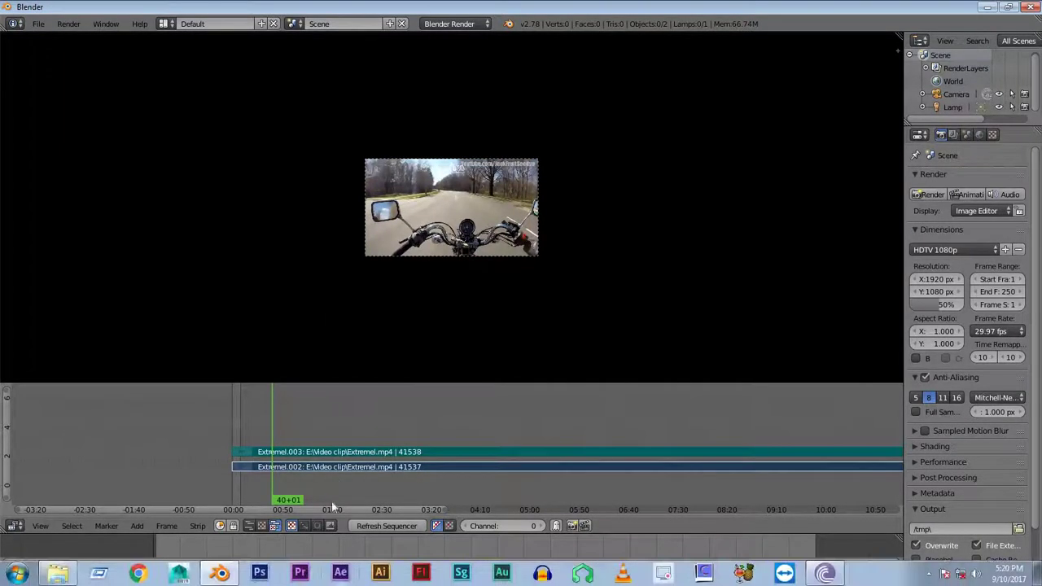
- Set the scene's End frame to 1200 and zoom the sequencer view
left_click(345, 578)
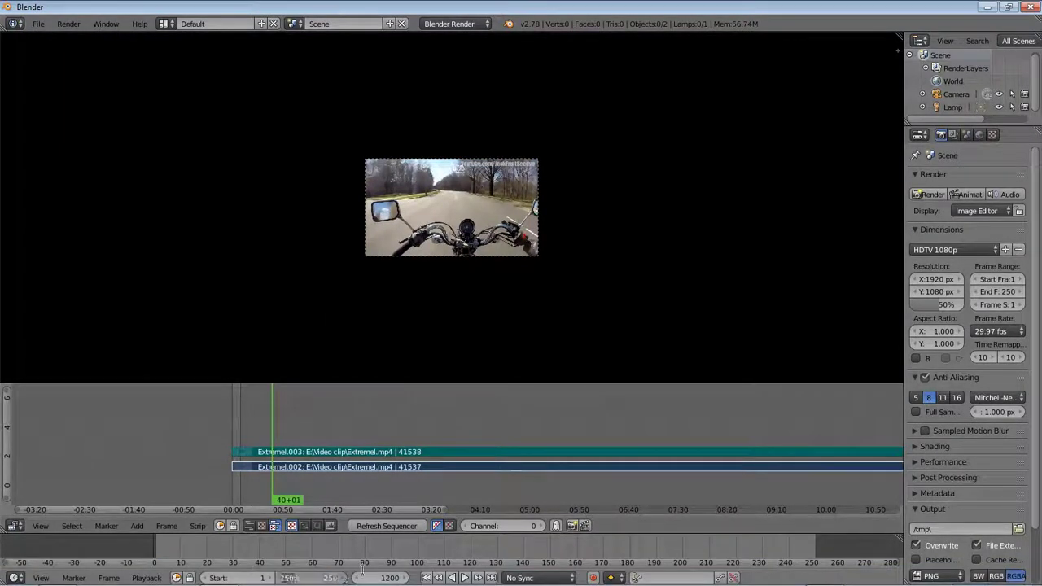
type("1200")
key("Return")
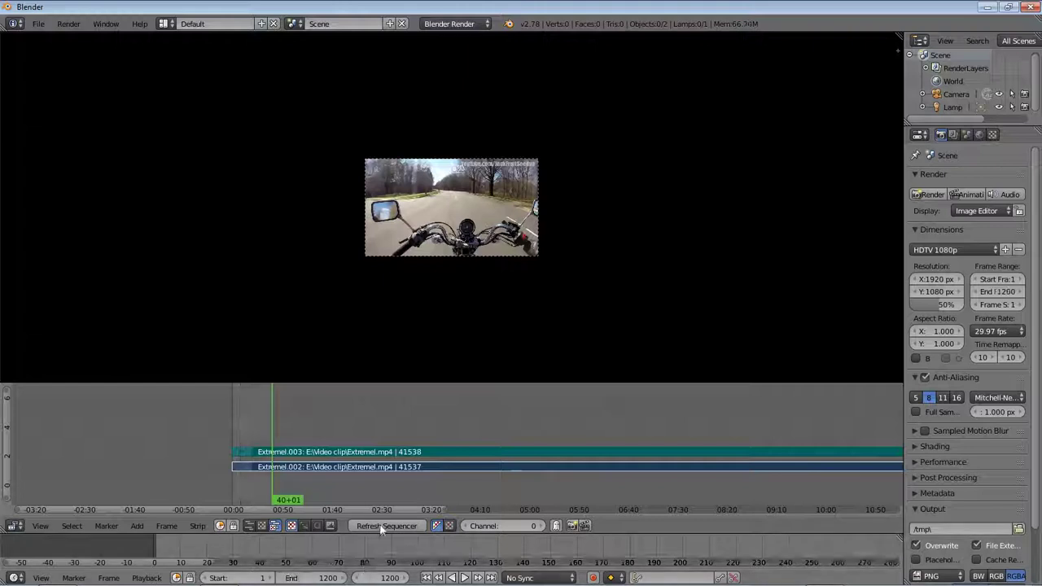
scroll(260, 460, "up", 5)
scroll(449, 443, "up", 3)
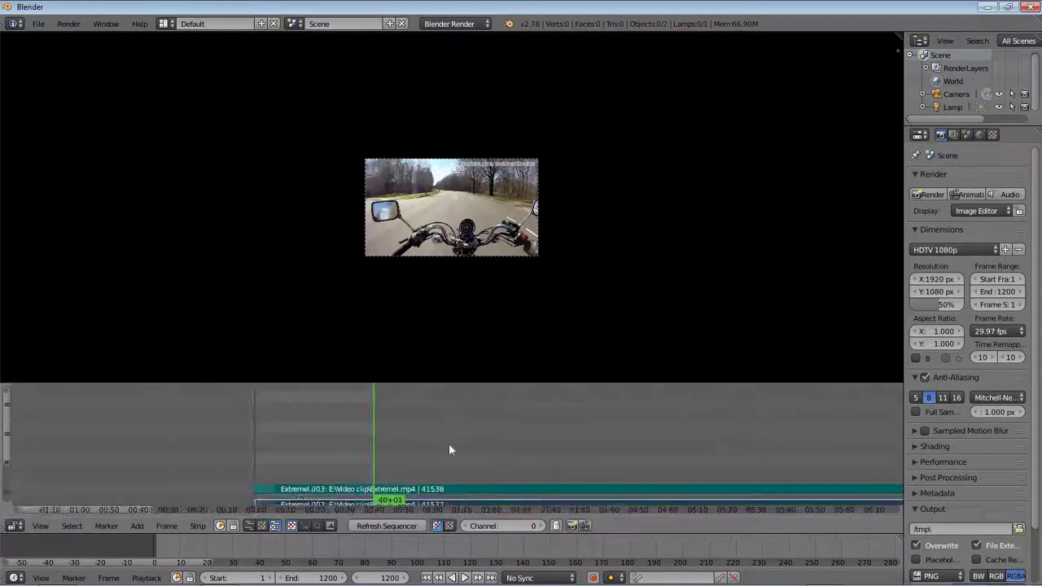
scroll(388, 473, "up", 3)
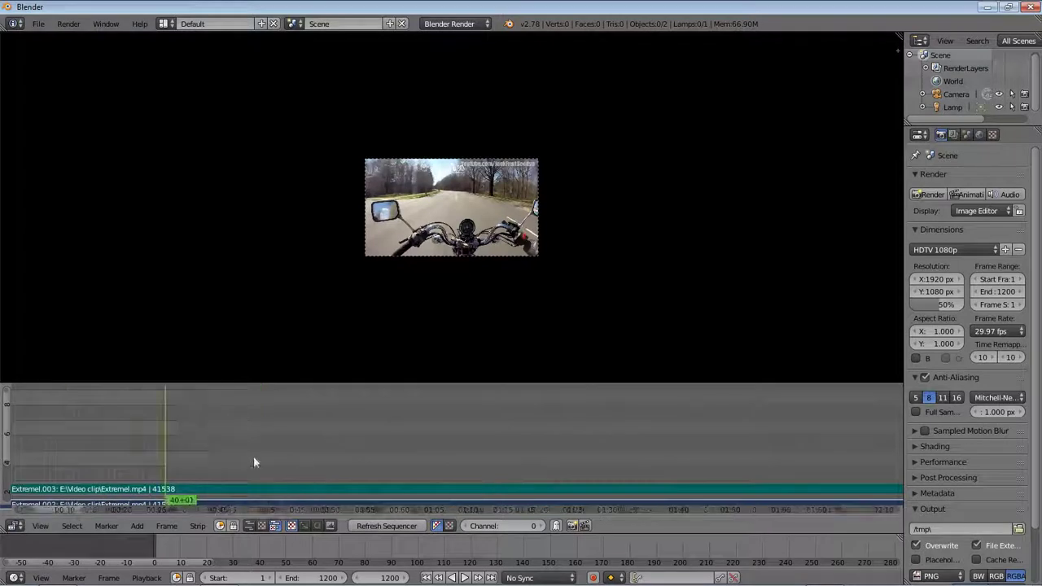
scroll(253, 456, "up", 3)
scroll(309, 460, "up", 1)
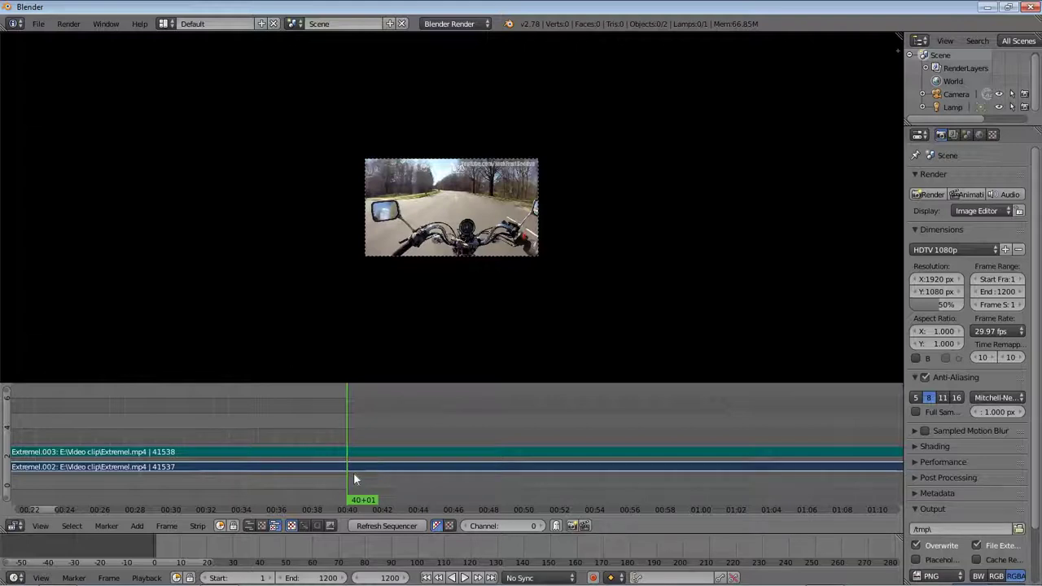
- Cut both strips at frame 1200 and erase the pieces after it
key("k")
key("x")
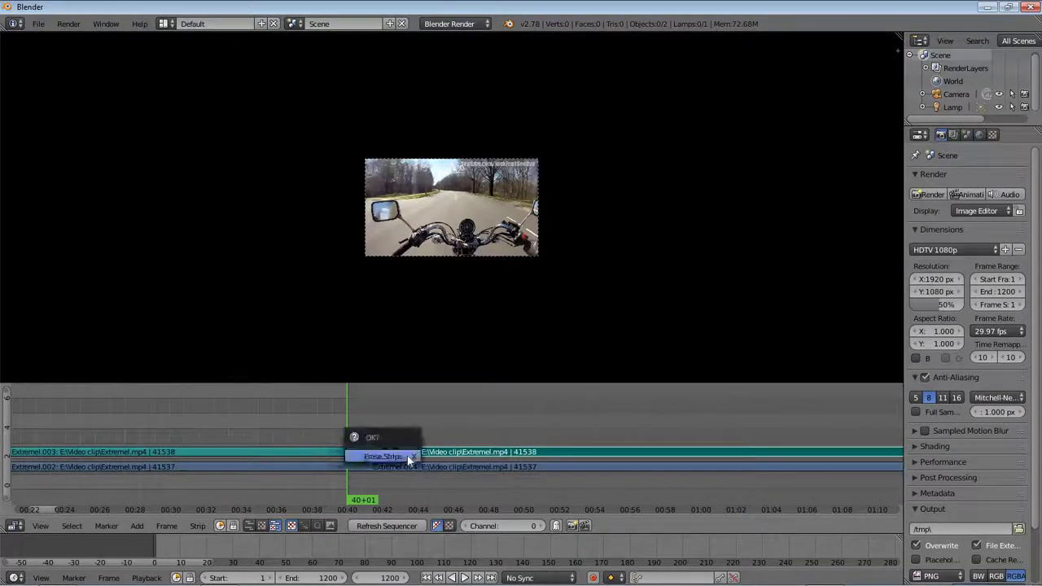
left_click(431, 459)
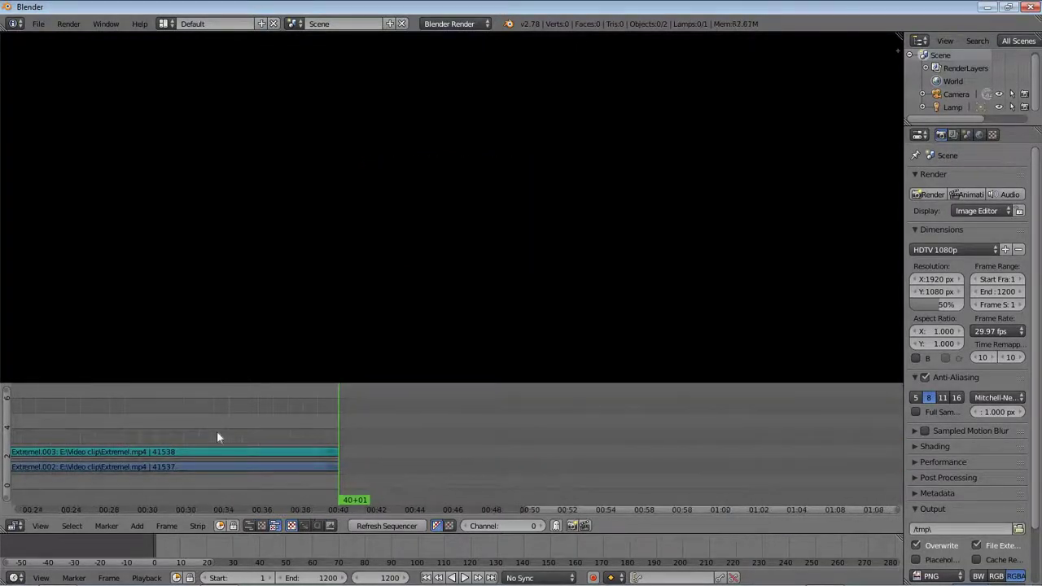
- Frame both trimmed strips in the timeline view and select them
scroll(216, 430, "up", 3)
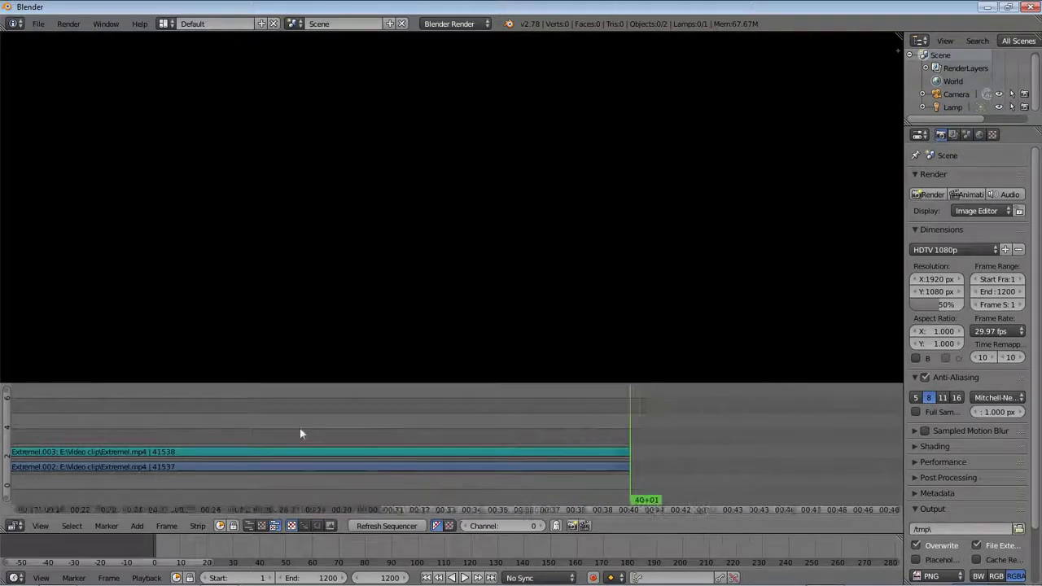
scroll(300, 433, "left", 10)
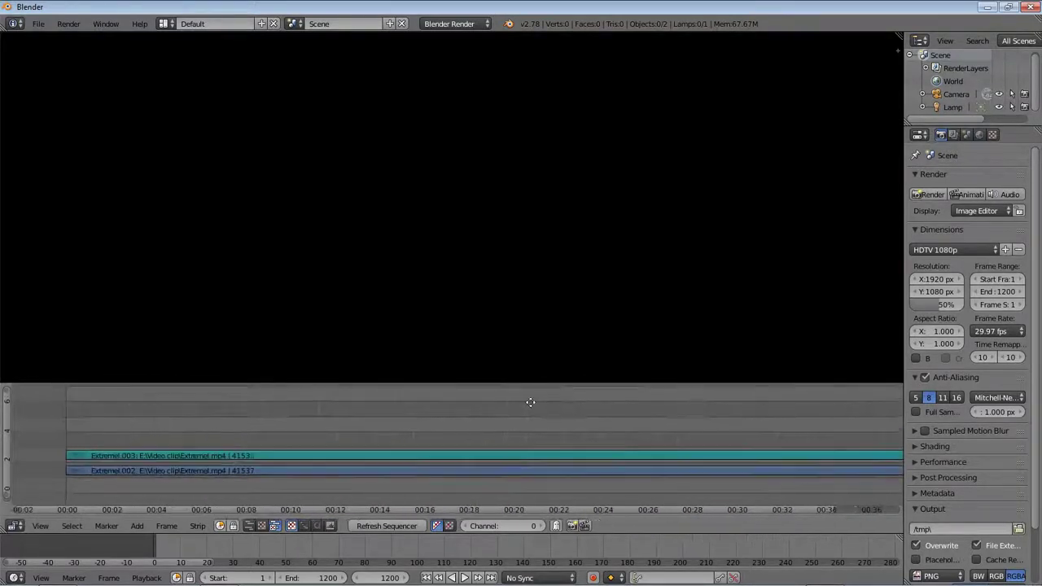
scroll(474, 452, "right", 2)
scroll(426, 476, "right", 3)
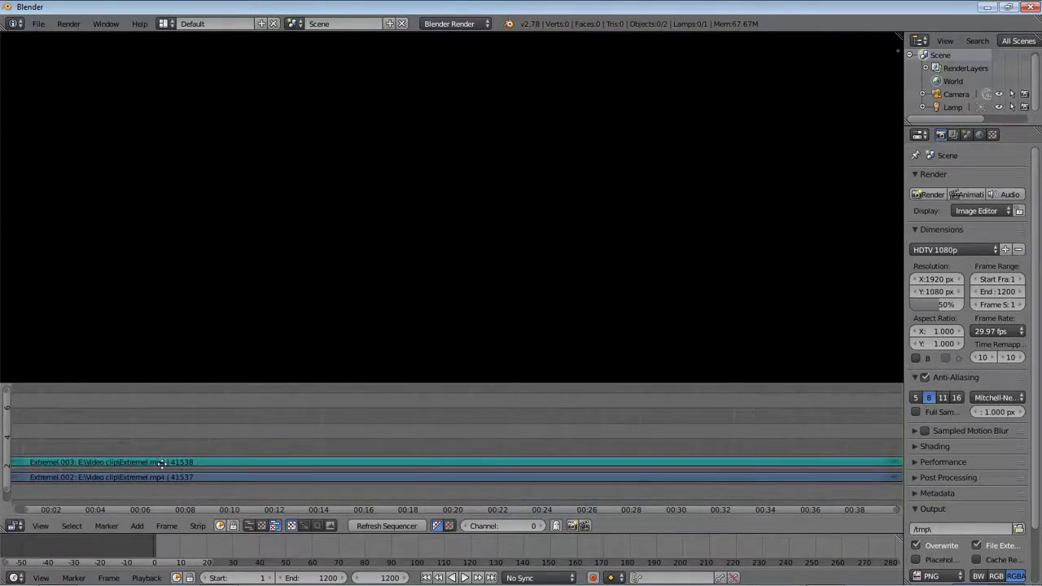
left_click_drag(162, 464, 165, 456)
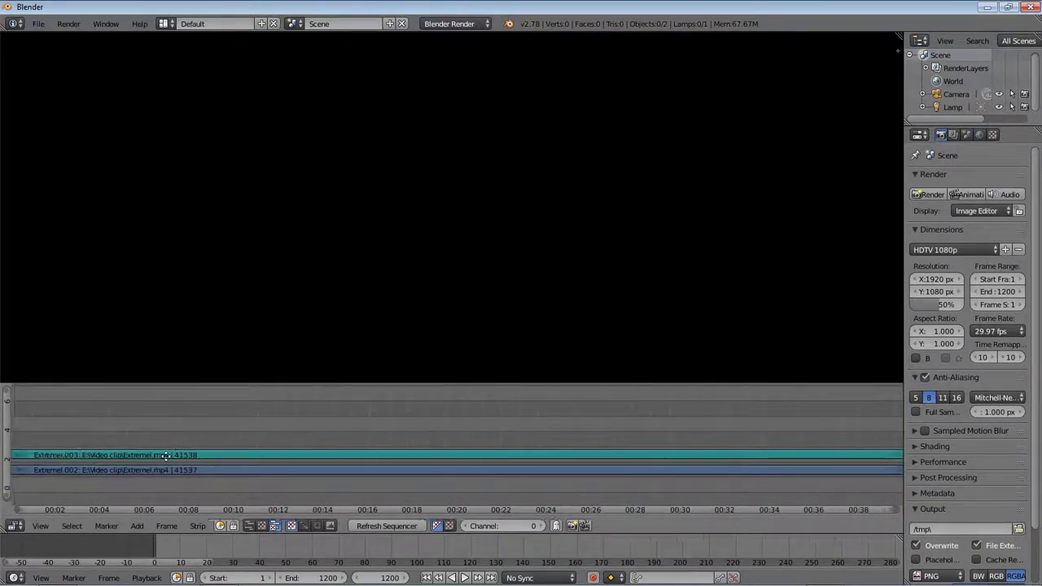
key("Home")
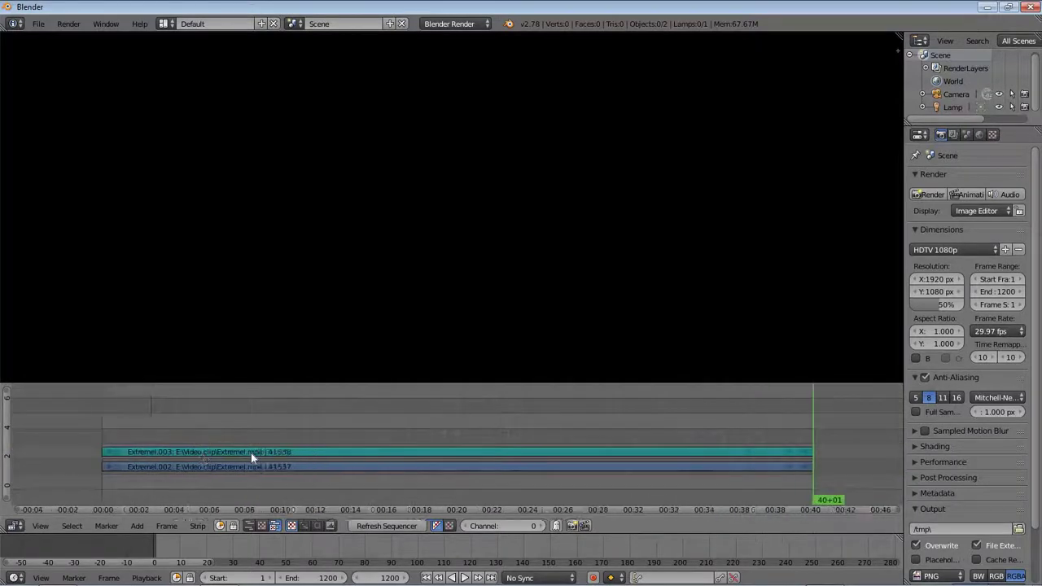
left_click_drag(251, 452, 317, 441)
scroll(317, 441, "up", 2)
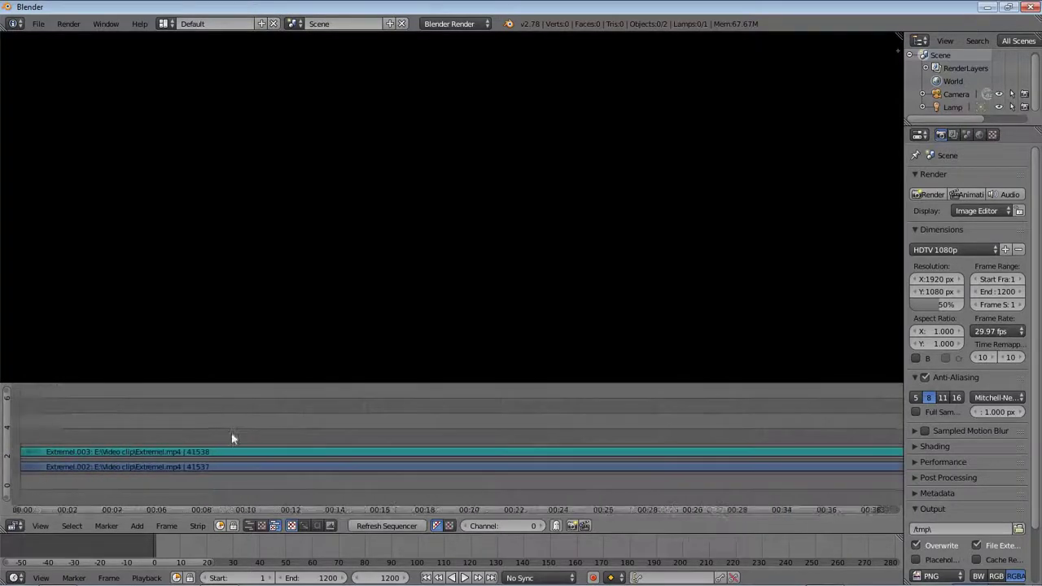
scroll(233, 432, "down", 2)
scroll(252, 432, "up", 1)
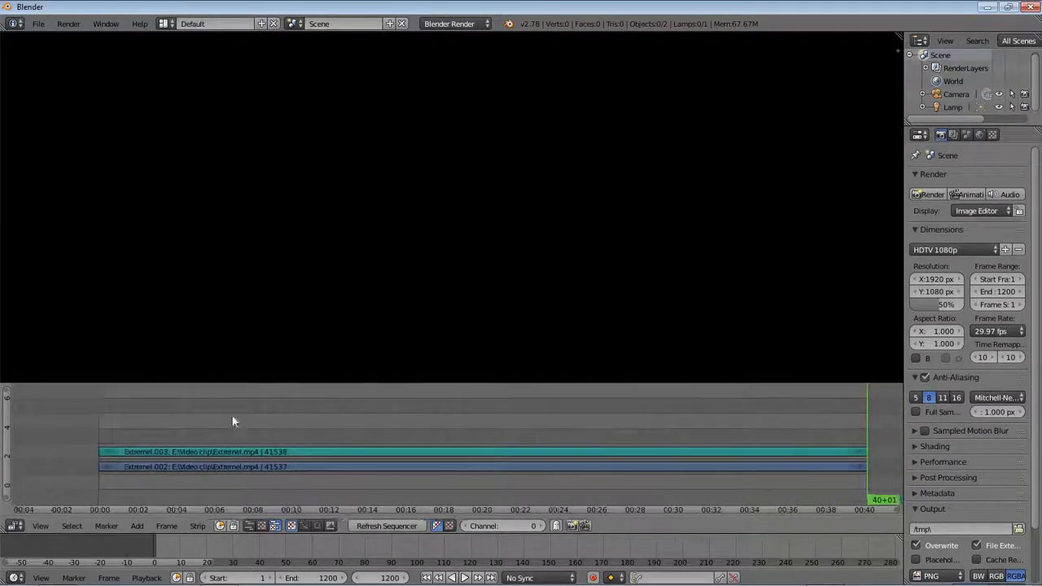
right_click(296, 456)
right_click(298, 463, "shift")
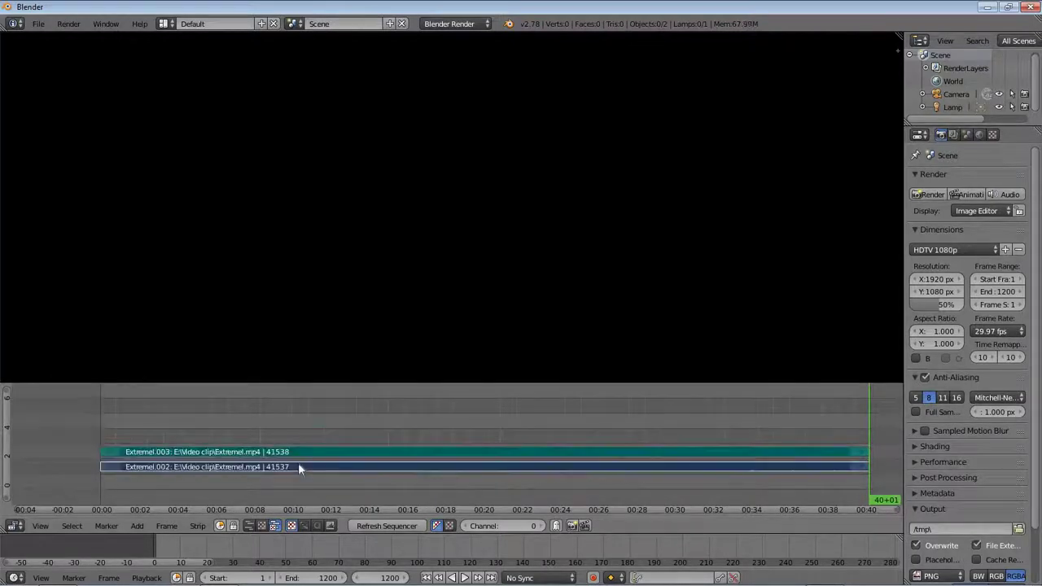
- Cut both strips at frames 253 (soft cut) and 582
left_click(263, 453)
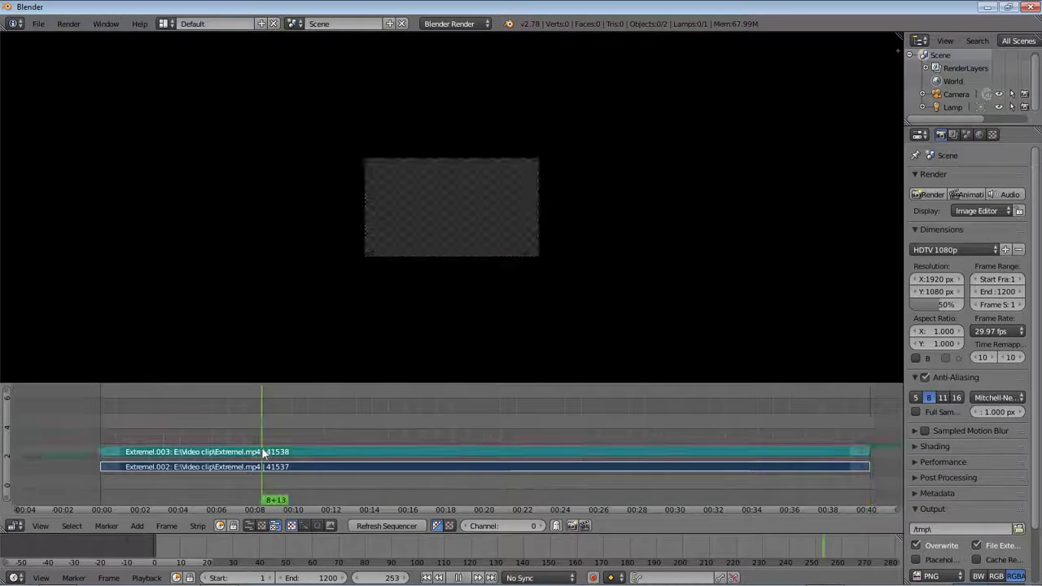
left_click(198, 526)
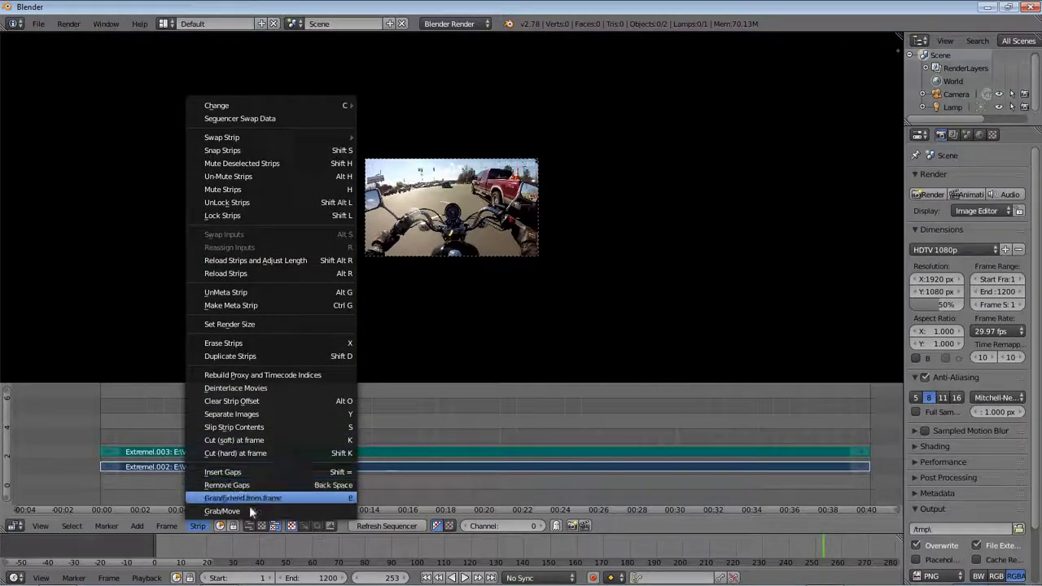
left_click(289, 440)
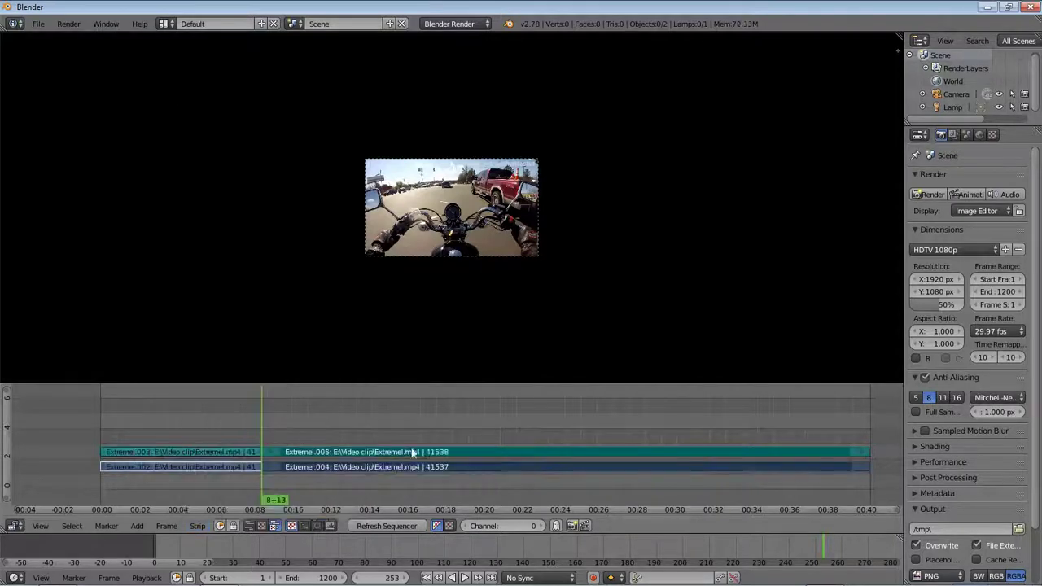
left_click(473, 453)
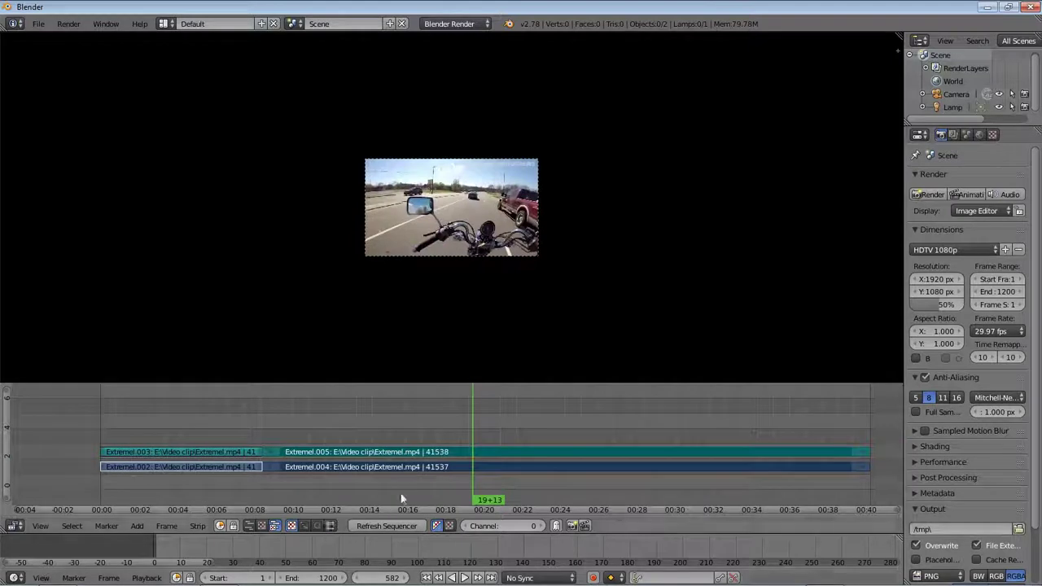
key("k")
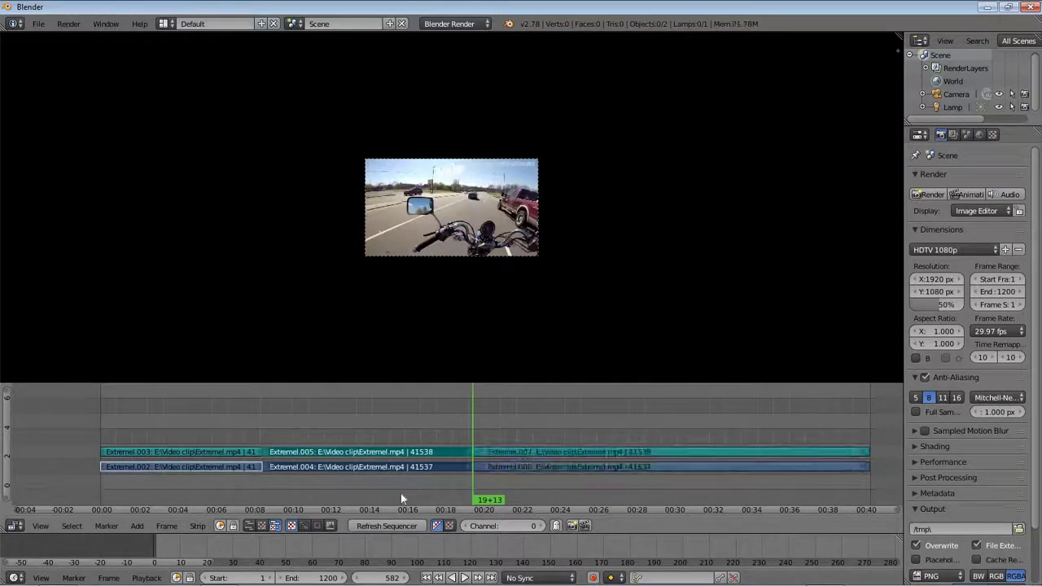
- Cut Extremel.007 and Extremel.006 separately at frame 912, then bring up User Preferences
left_click(684, 460)
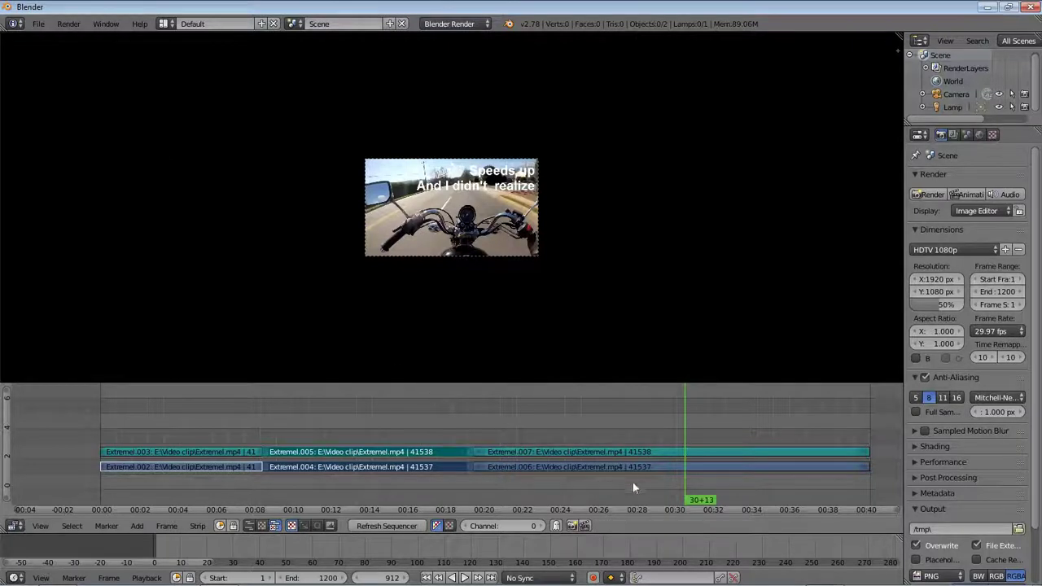
right_click(686, 450)
key("k")
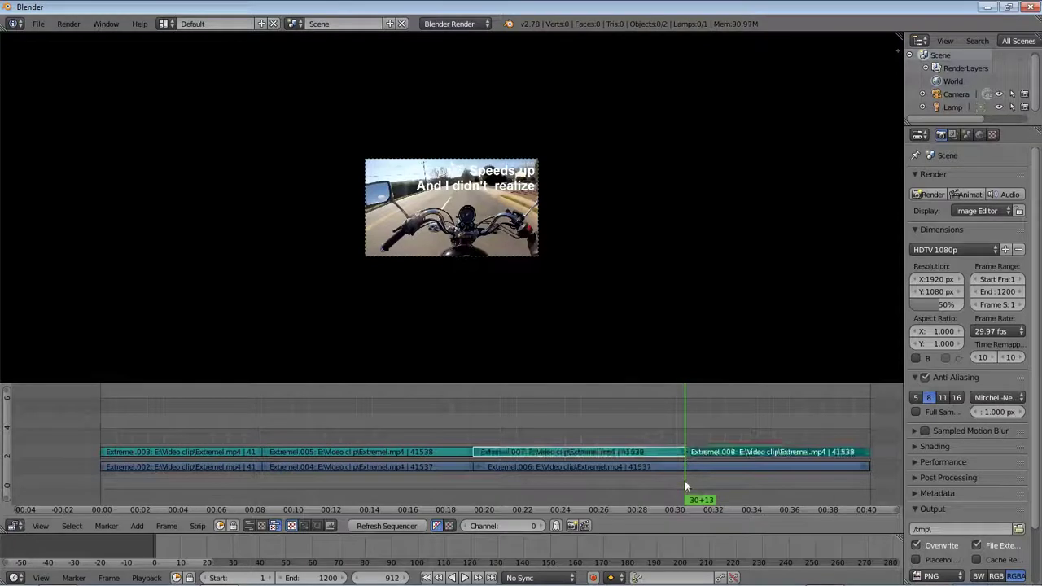
right_click(694, 468)
key("k")
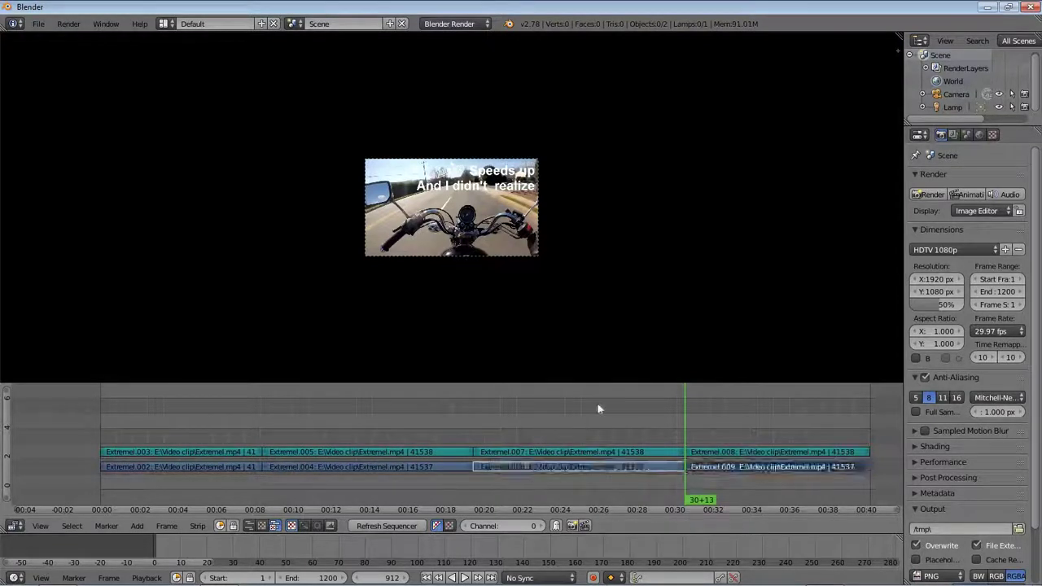
key("ctrl+alt+u")
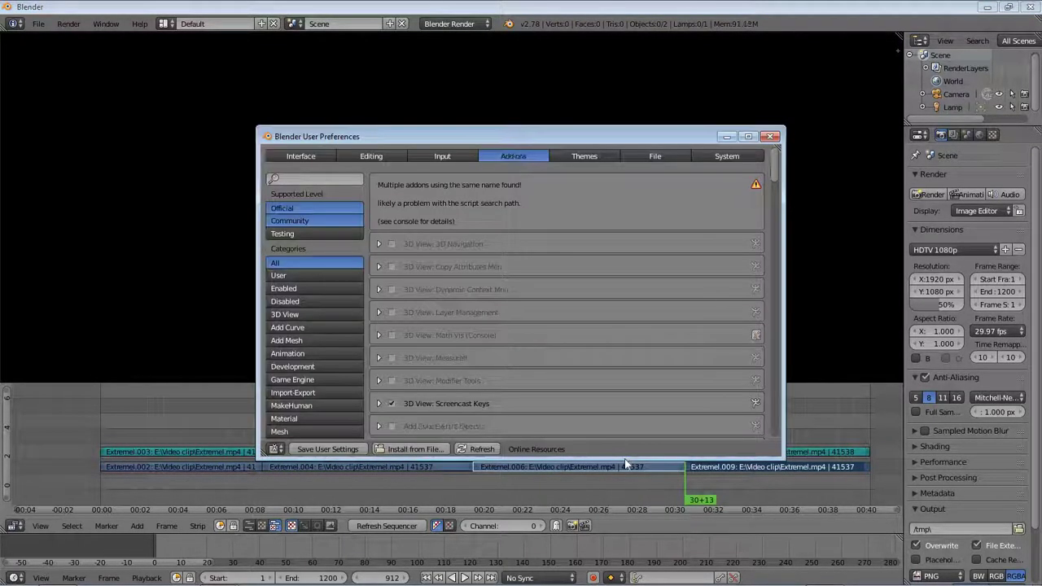
- In Input preferences, toggle Select With to Right and back to Left, then close the window
left_click(457, 160)
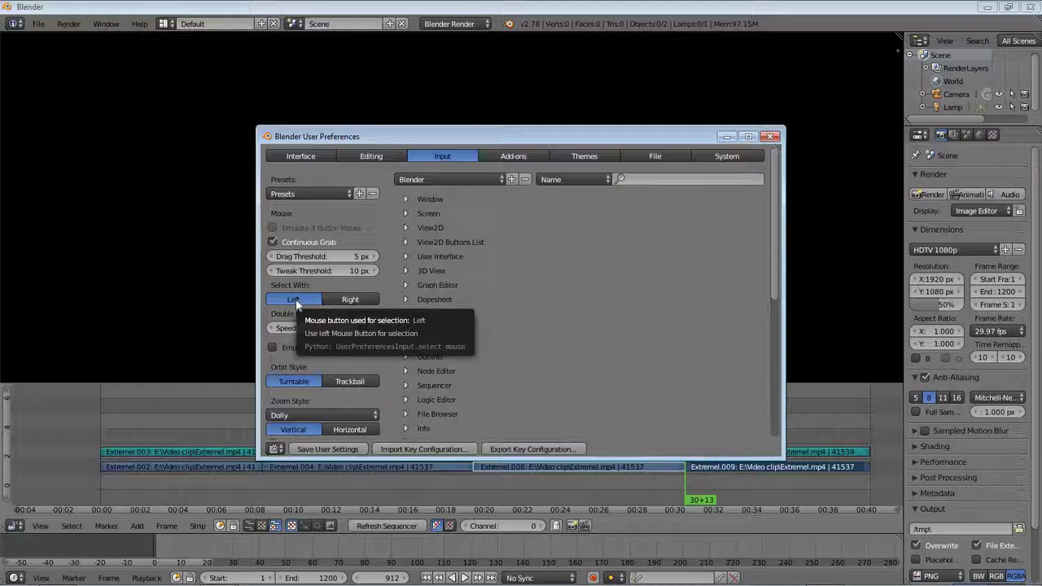
left_click(344, 299)
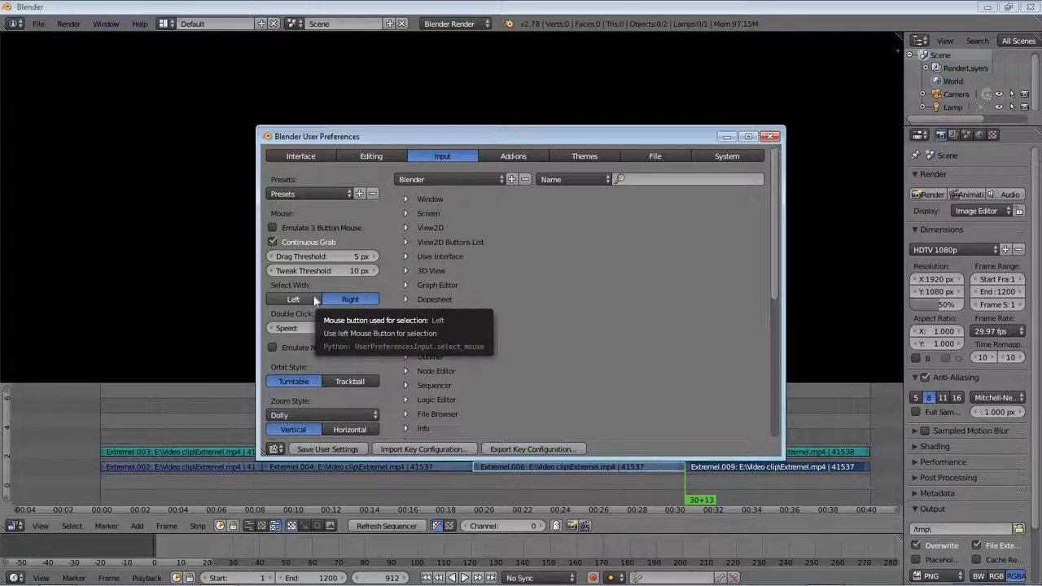
left_click(315, 300)
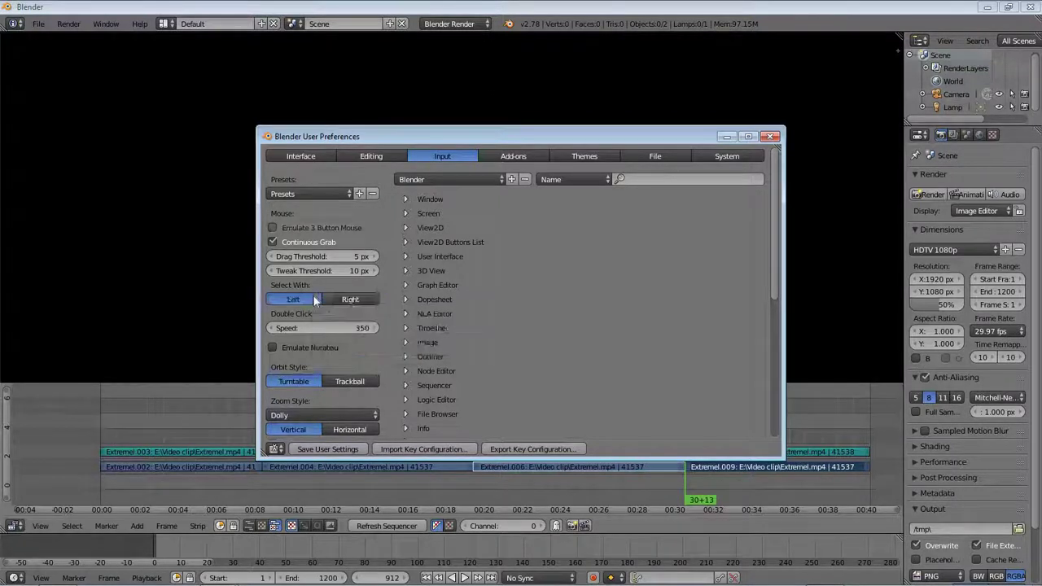
left_click(772, 137)
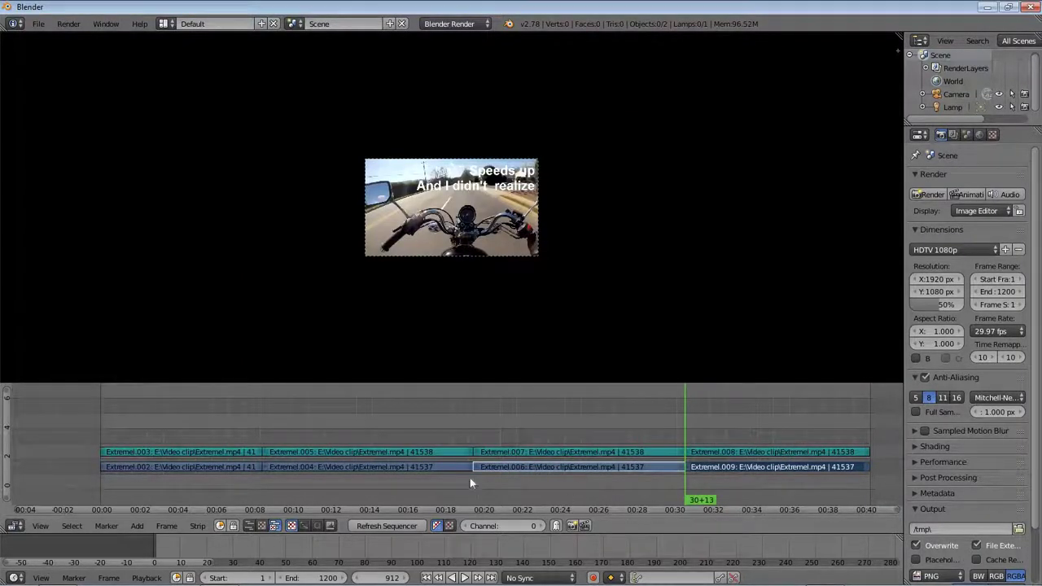
- Lift the Extremel.004/005 pair two channels and slide it left to start at frame 224
left_click(389, 451)
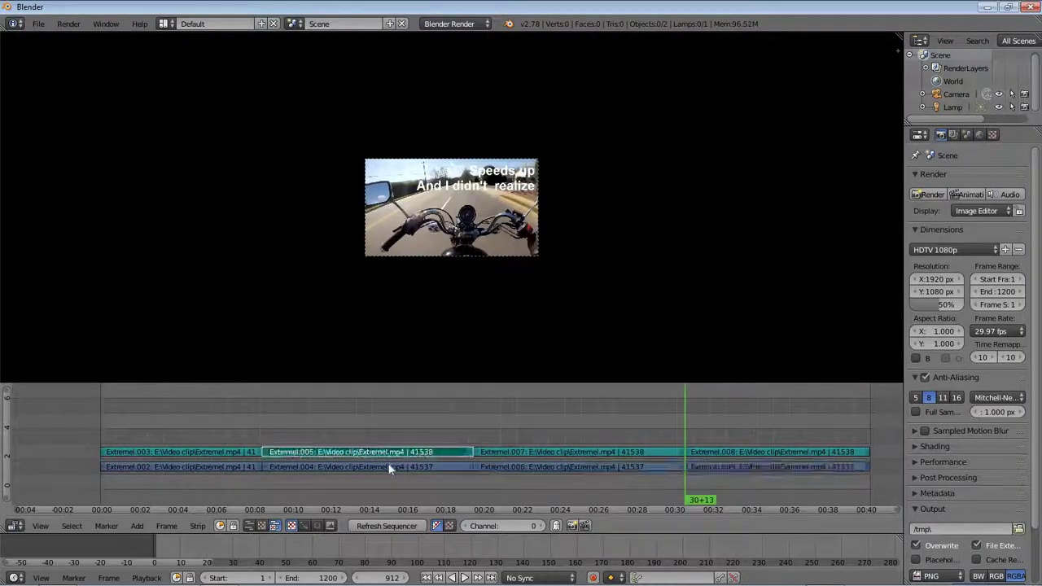
left_click(389, 464)
key("s")
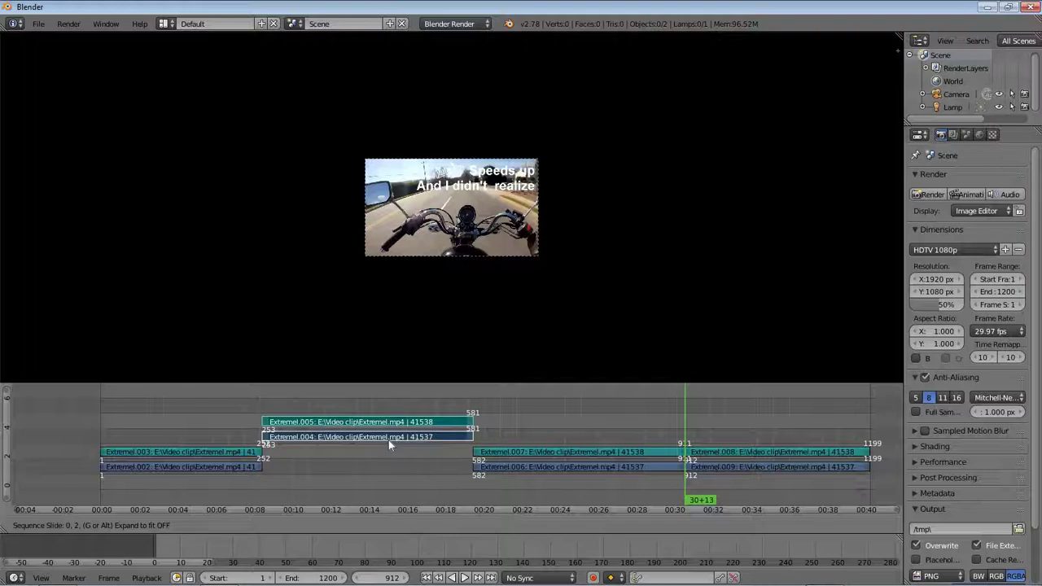
left_click(389, 439)
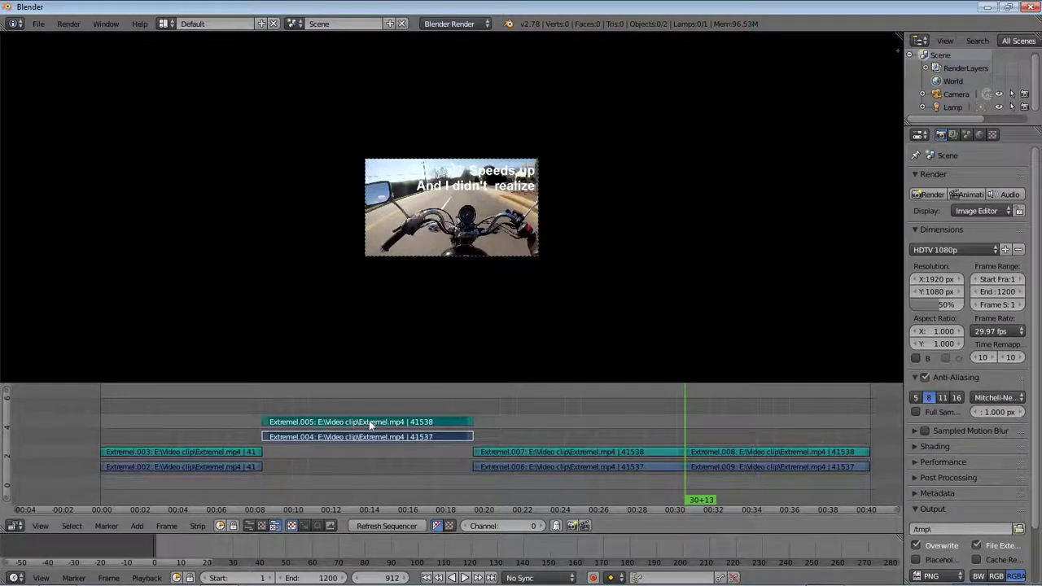
key("g")
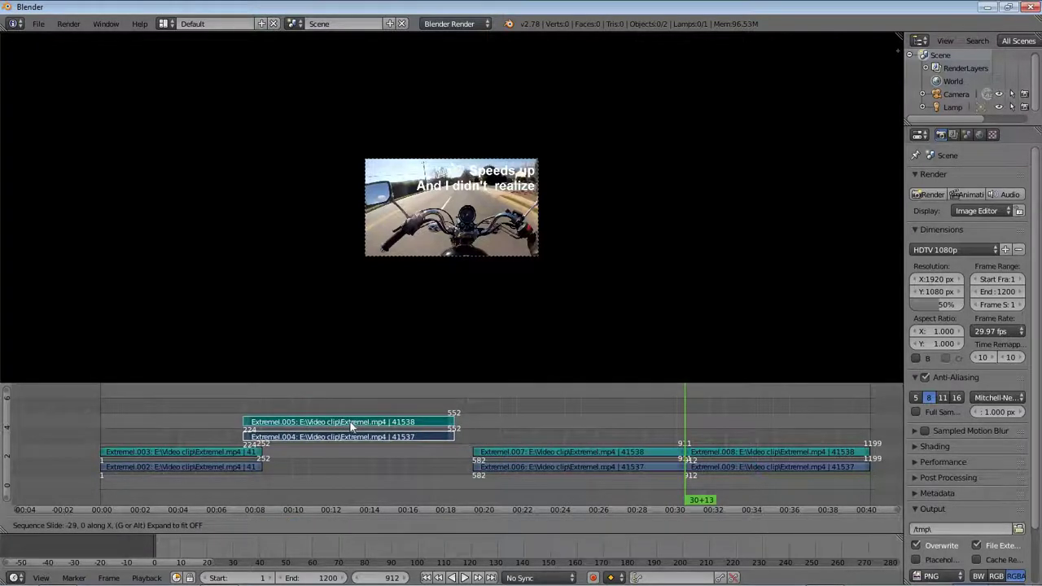
left_click(374, 432)
- Slide the Extremel.006/007 pair left to start at frame 523
right_click(579, 452)
right_click(570, 469, "shift")
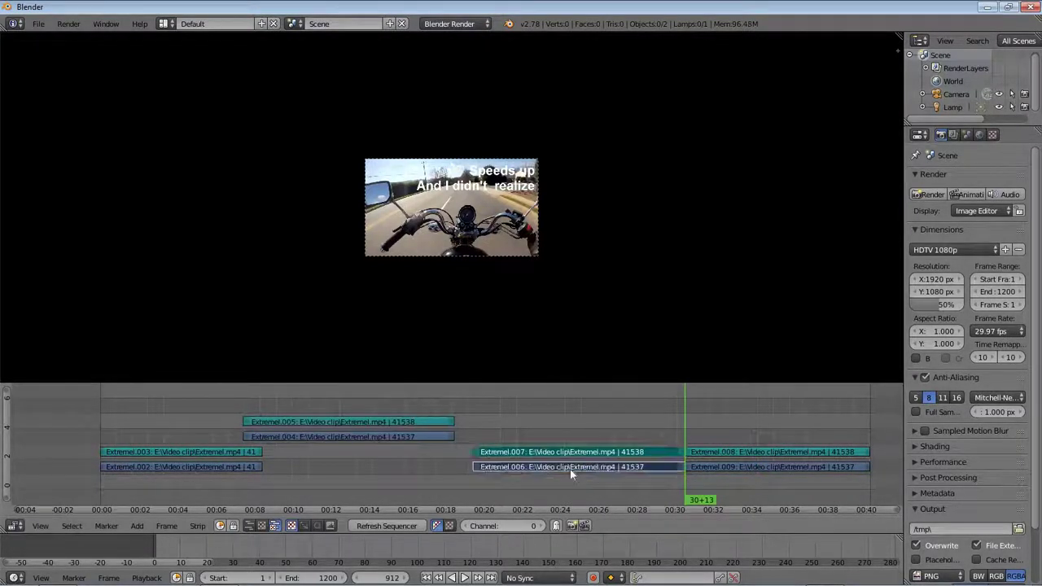
key("g")
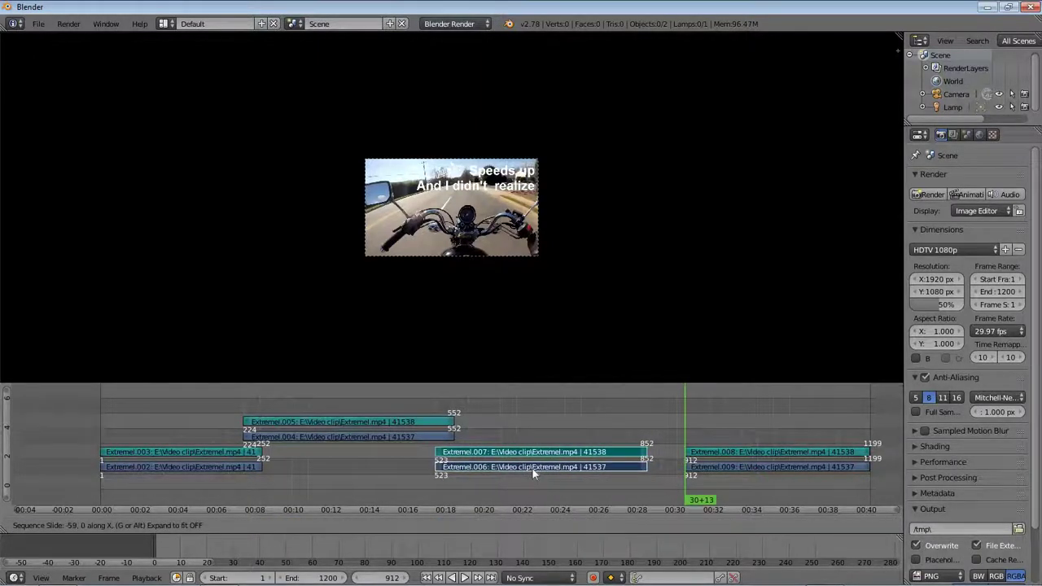
left_click(534, 474)
- Raise the Extremel.008/009 pair and slide it left to overlap Extremel.006/007's end, then play the edit
right_click(740, 449)
right_click(737, 464, "shift")
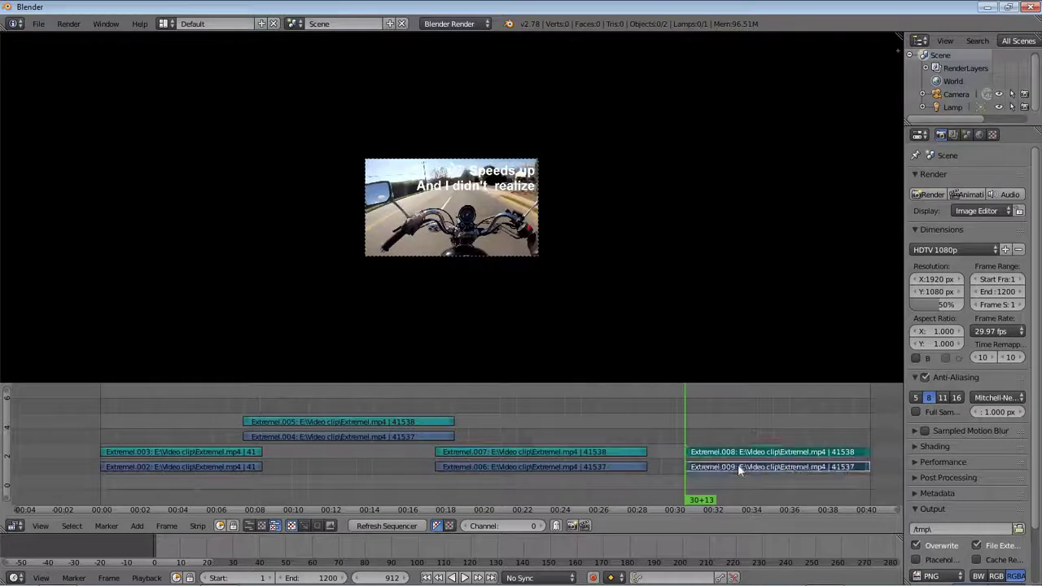
key("g")
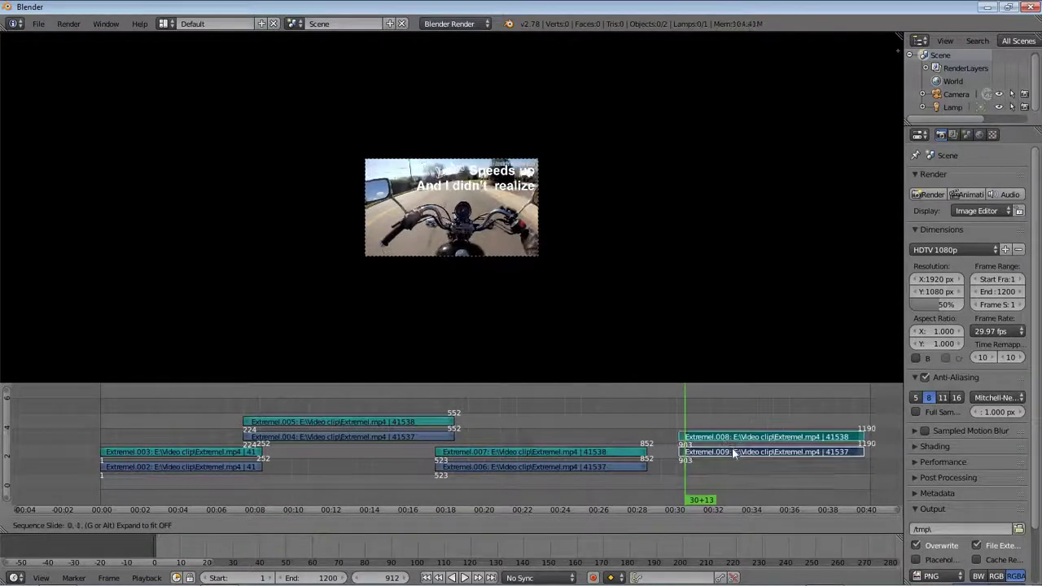
mouse_move(716, 437)
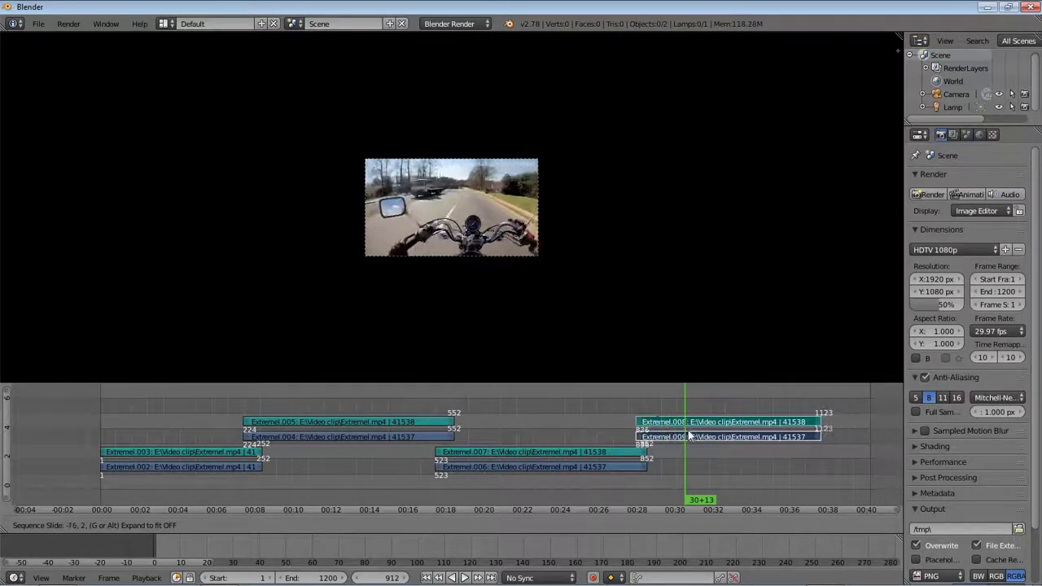
left_click(675, 437)
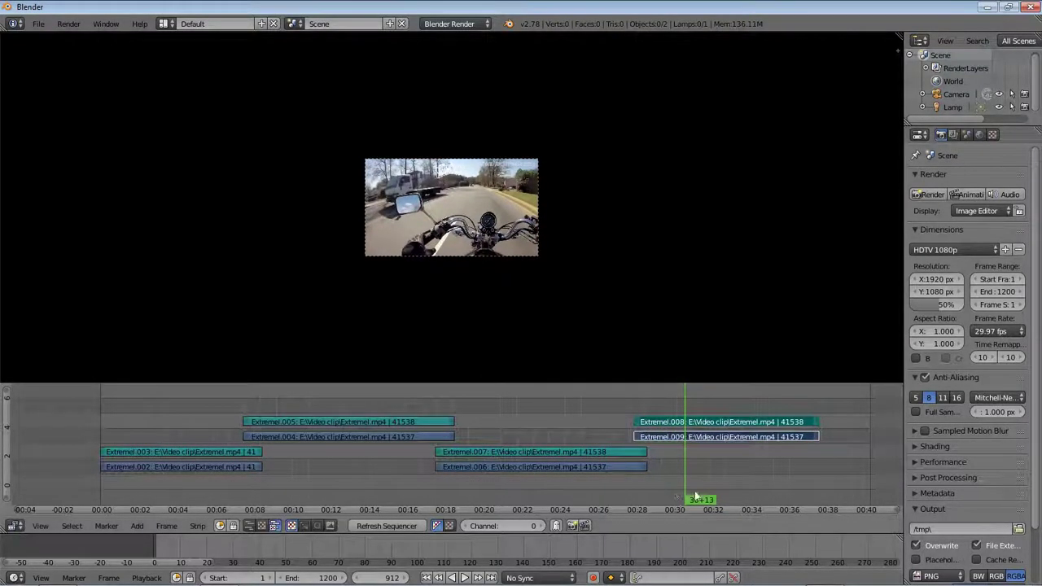
key("alt+a")
- Play the edit from frame 162 with Extremel.002 selected
left_click(376, 484)
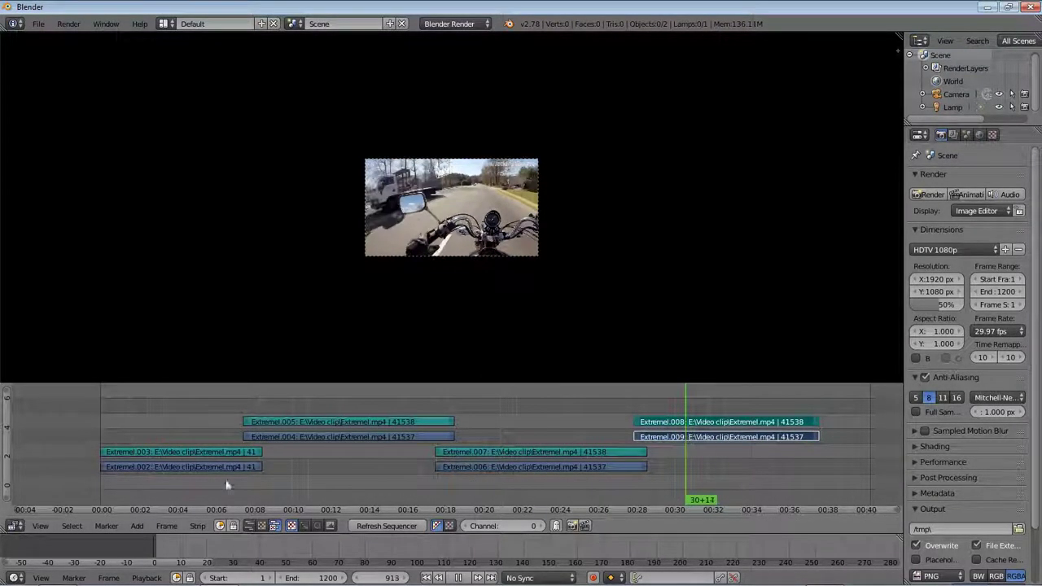
left_click(204, 477)
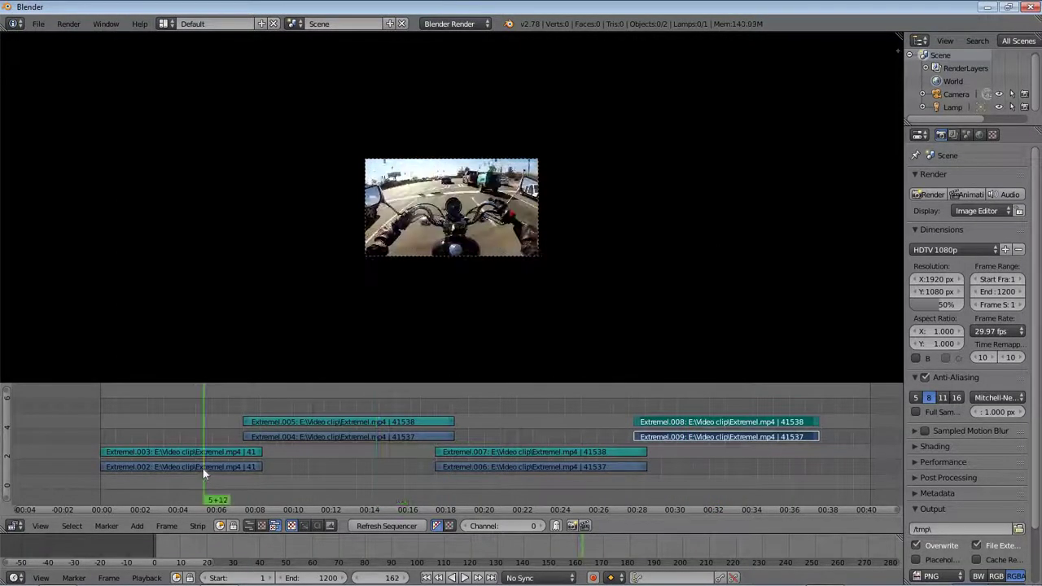
right_click(207, 467)
left_click(466, 578)
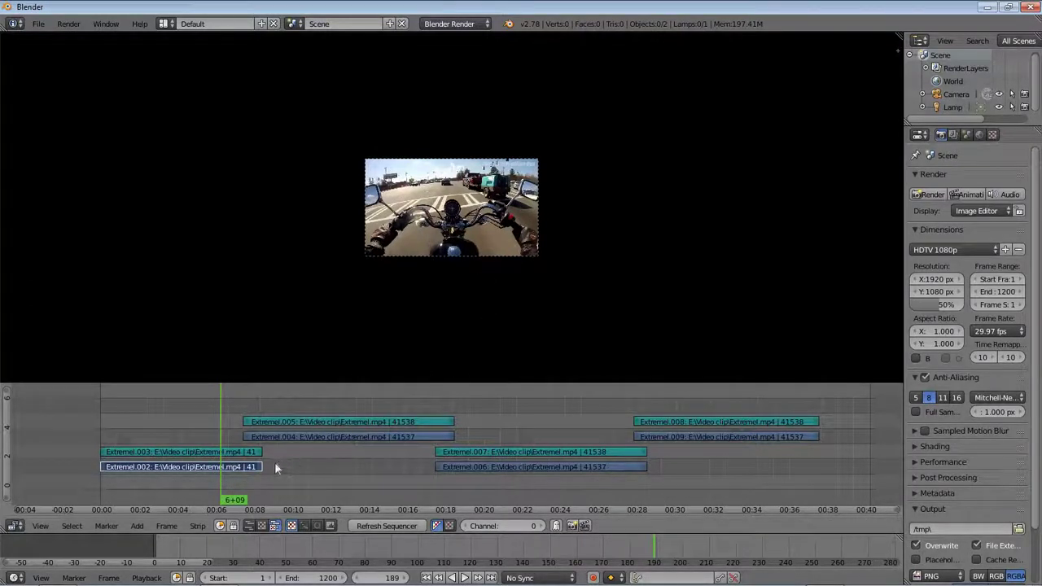
- Select Extremel.003, return the playhead to frame 136 and bring up the Strip menu
right_click(335, 438)
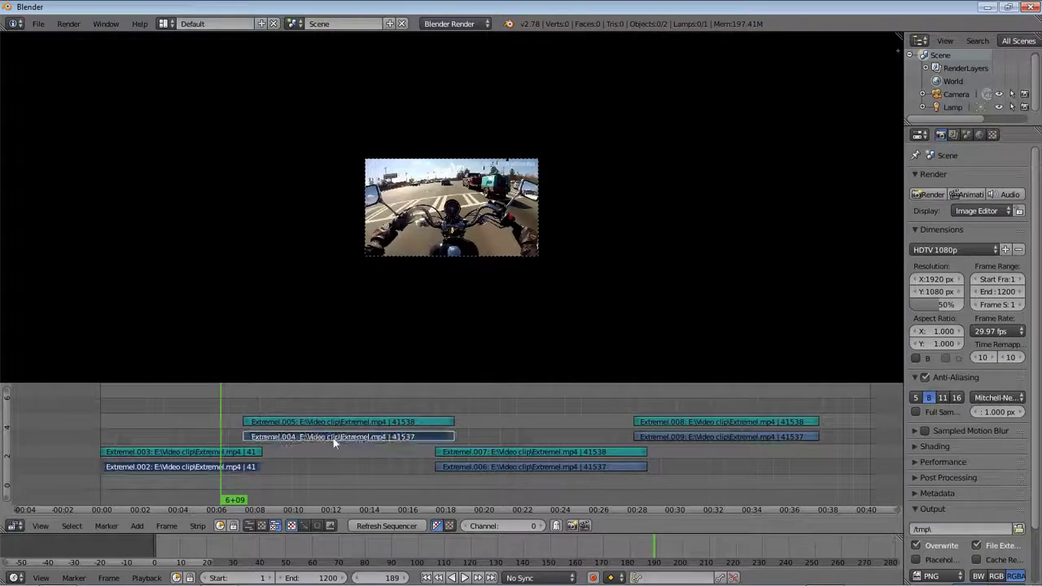
right_click(381, 422)
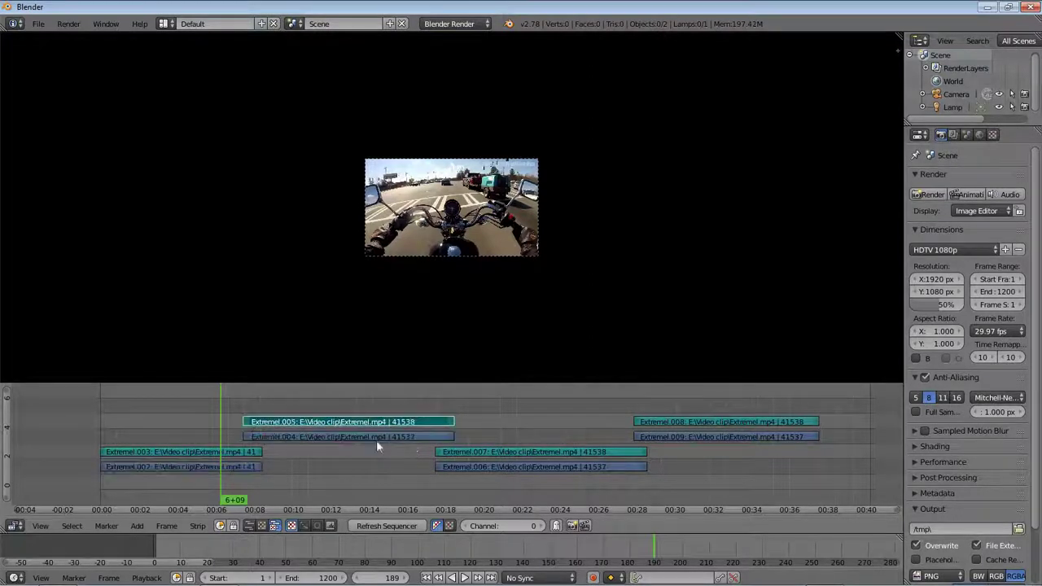
right_click(187, 455)
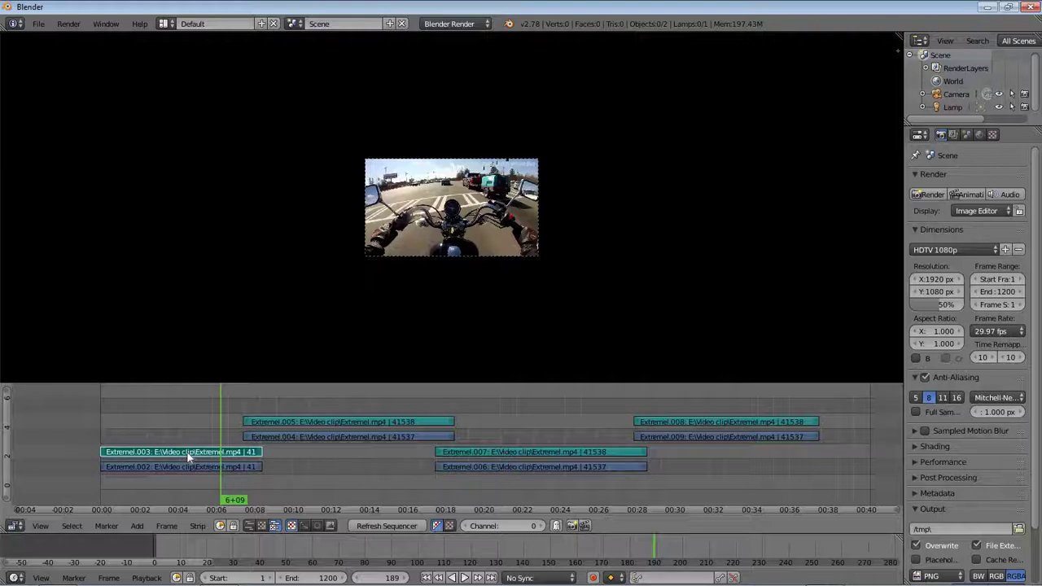
left_click(188, 455)
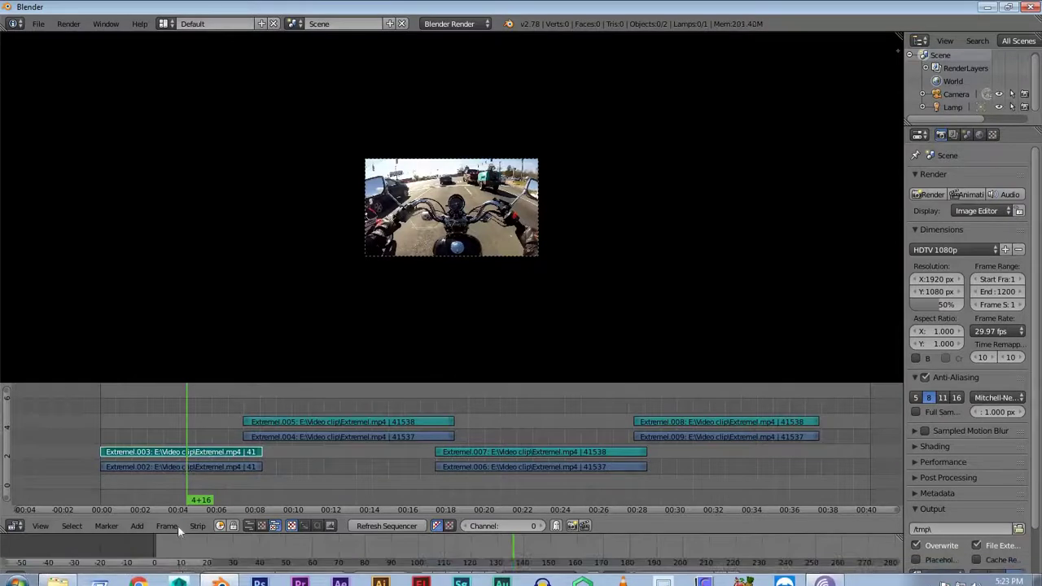
left_click(198, 526)
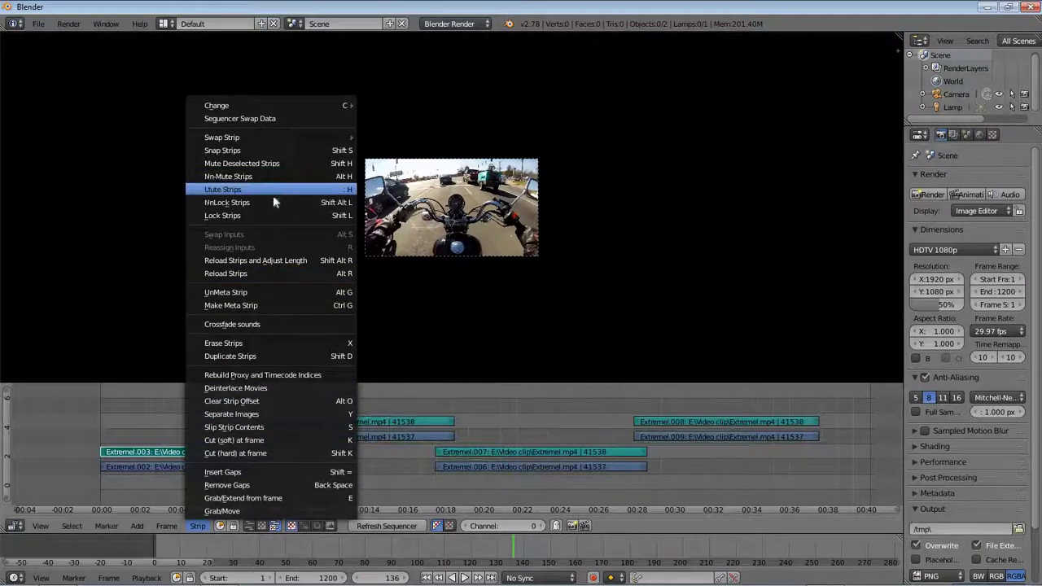
- Mute Extremel.003 and keep Extremel.005 aligned above Extremel.004
left_click(295, 191)
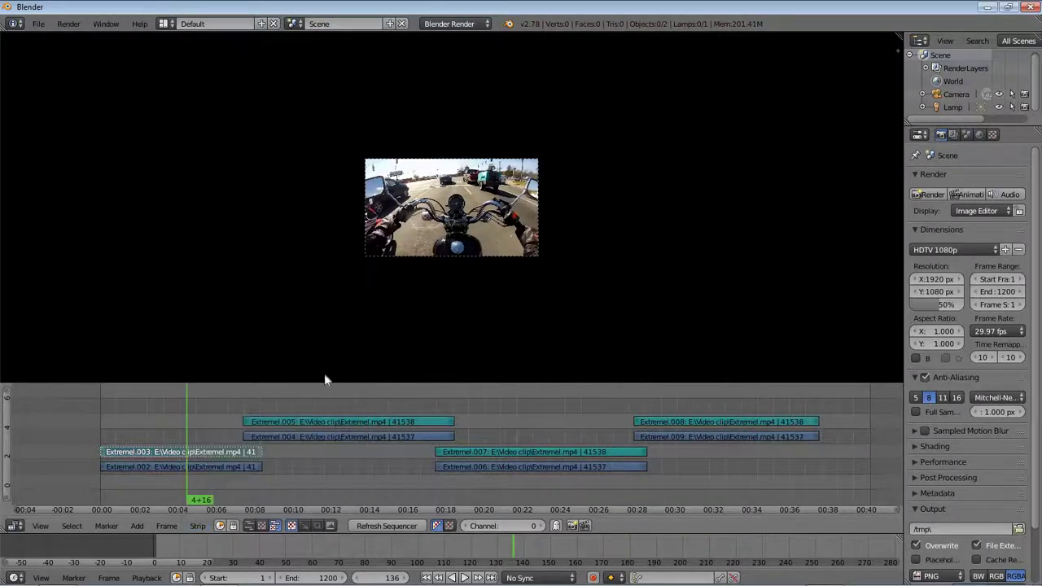
right_click(385, 422)
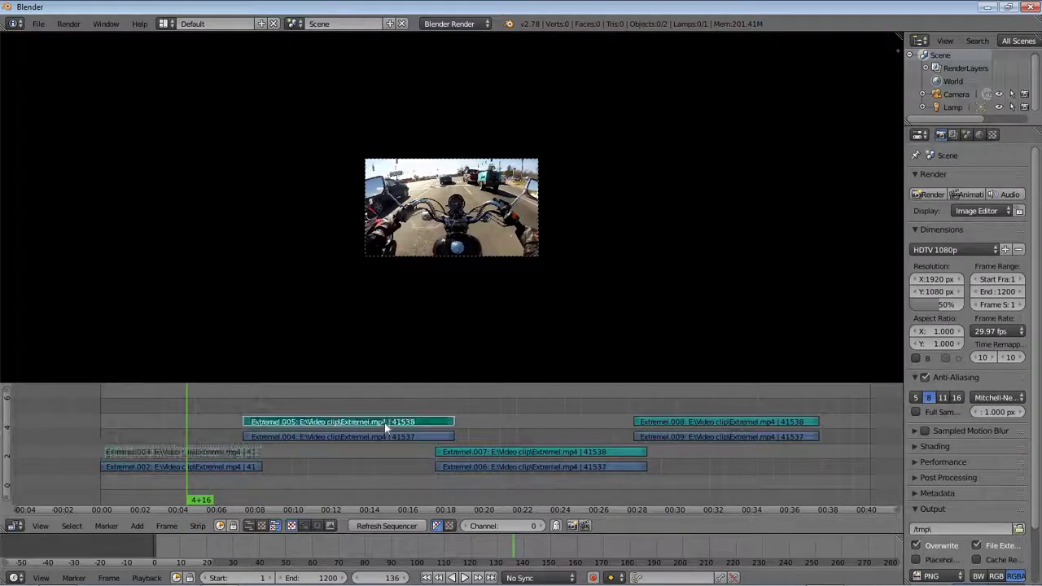
key("g")
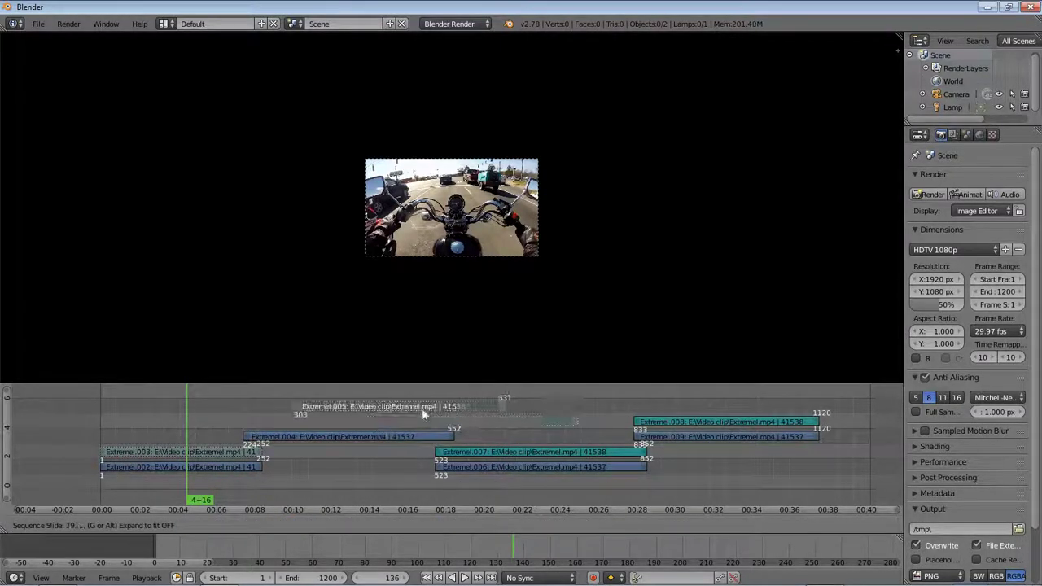
left_click(407, 418)
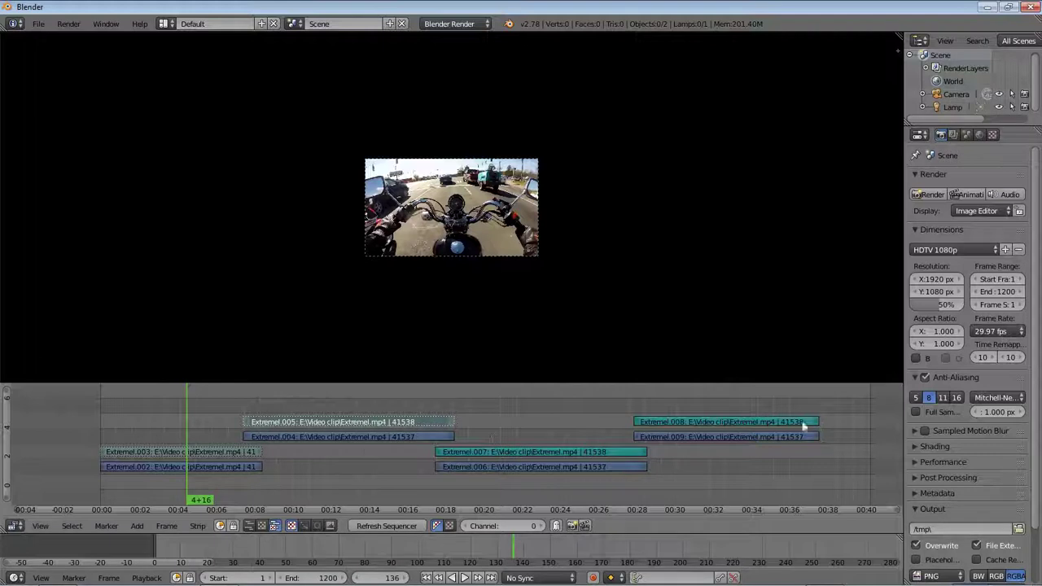
- Mute Extremel.008 and Extremel.007 with H, then play the edit from frame 136
right_click(766, 420)
key("h")
right_click(606, 449)
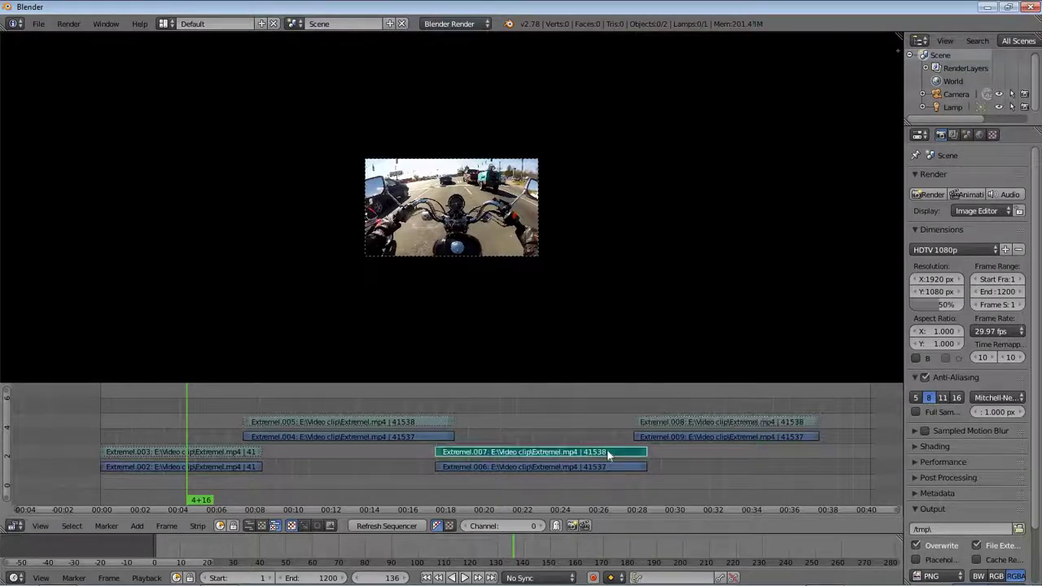
key("h")
right_click(557, 413)
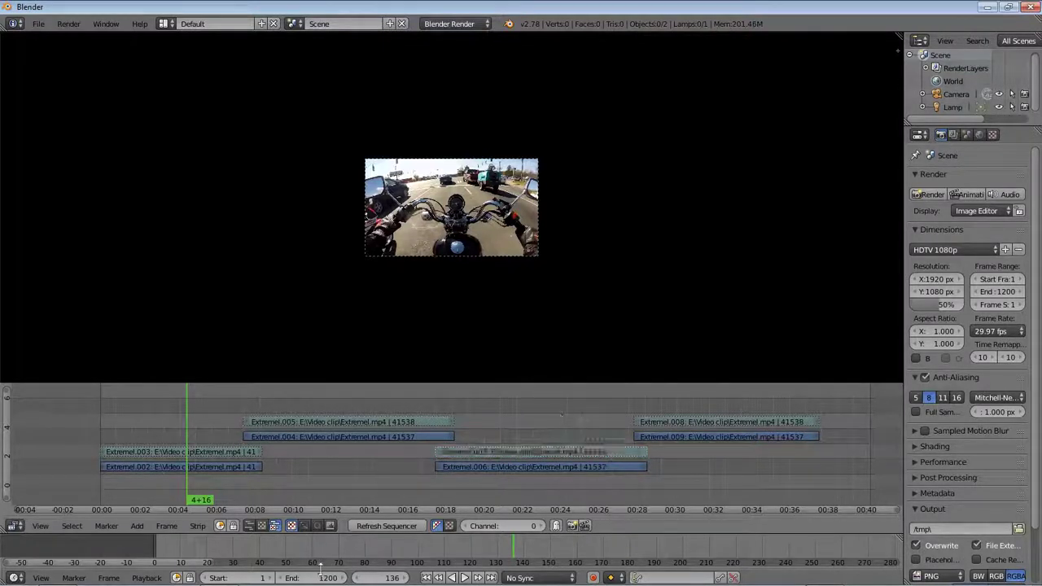
left_click(464, 578)
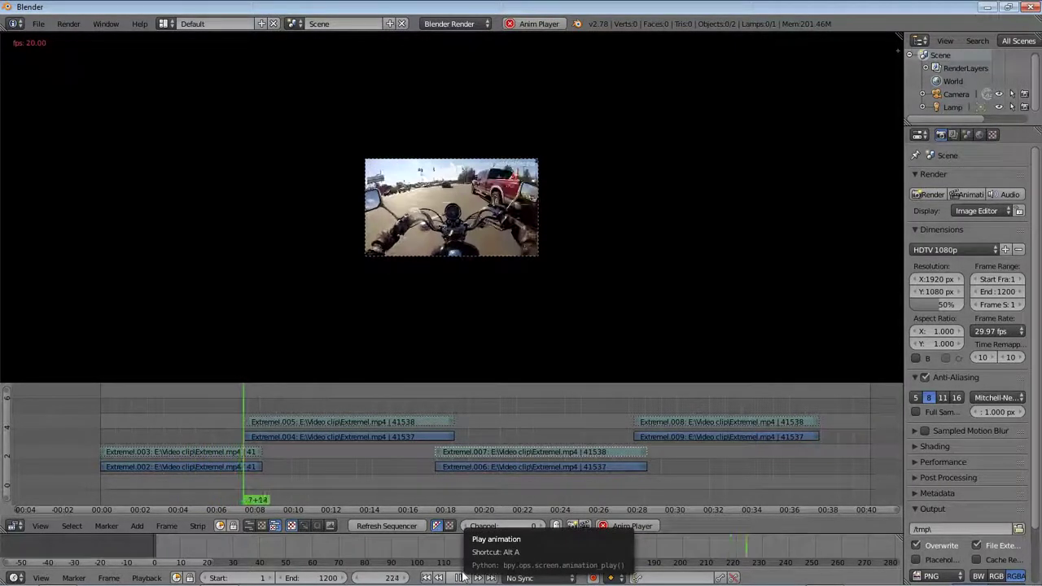
- At frame 225, select Extremel.004 and Extremel.002 and try adding a Cross transition
mouse_move(461, 584)
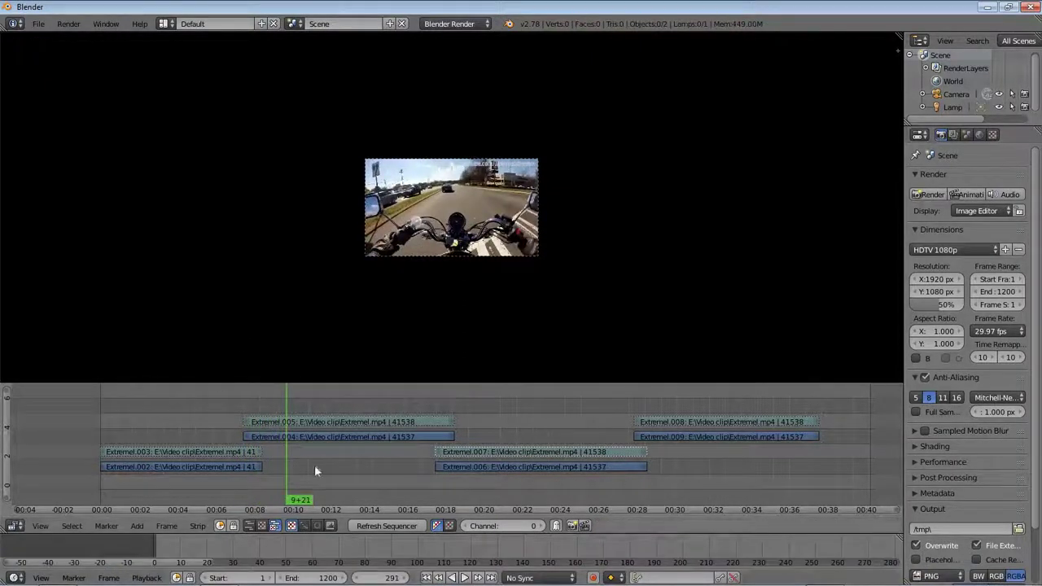
left_click(245, 466)
right_click(264, 437)
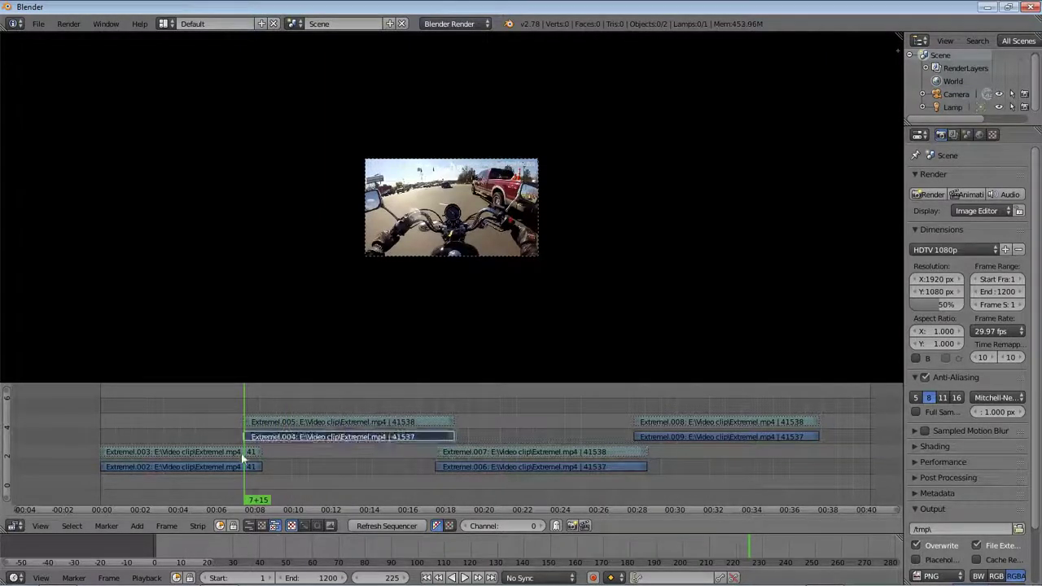
right_click(227, 467, "shift")
right_click(265, 438, "shift")
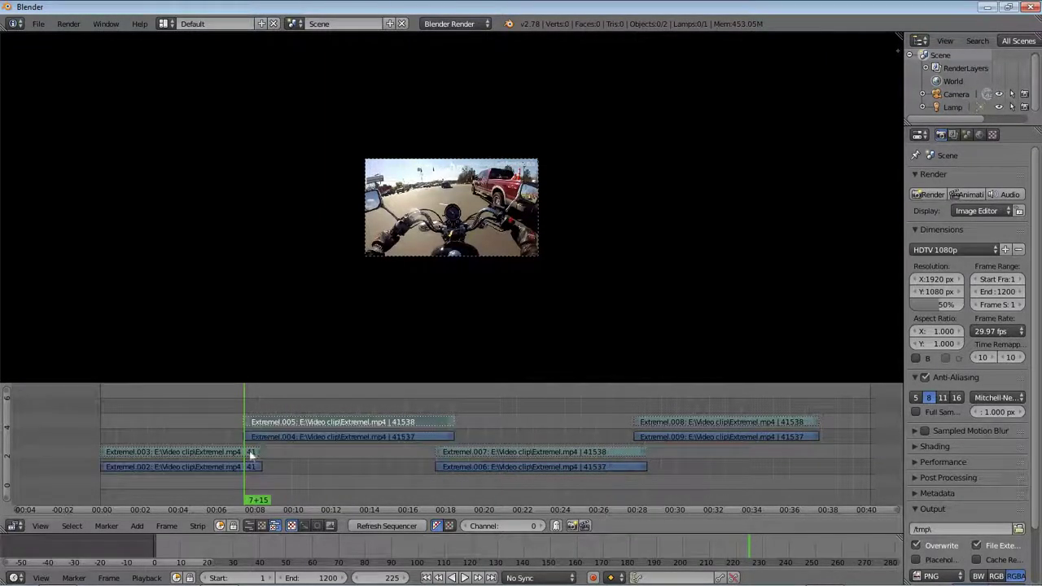
key("shift+a")
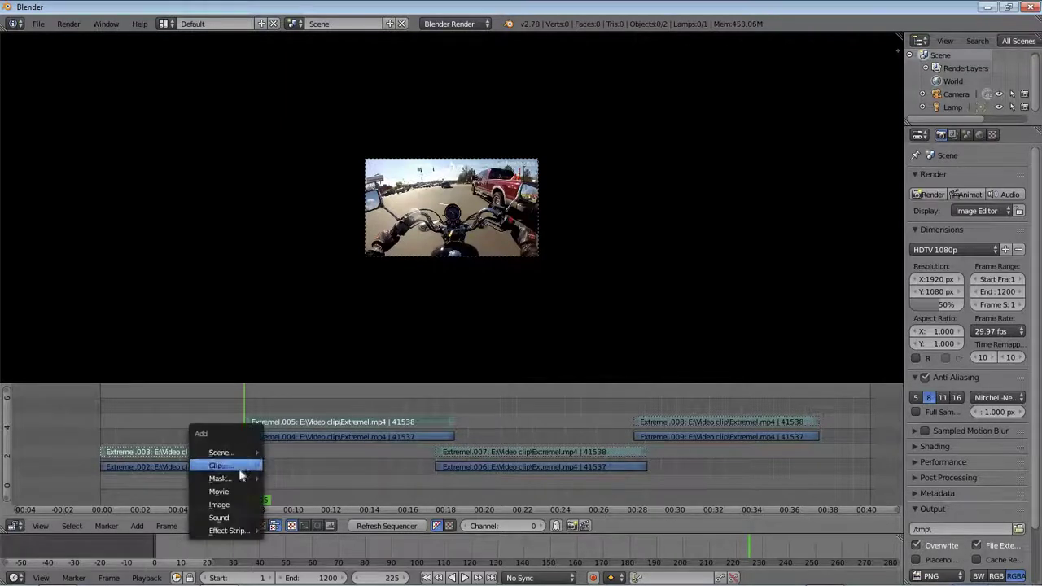
mouse_move(251, 537)
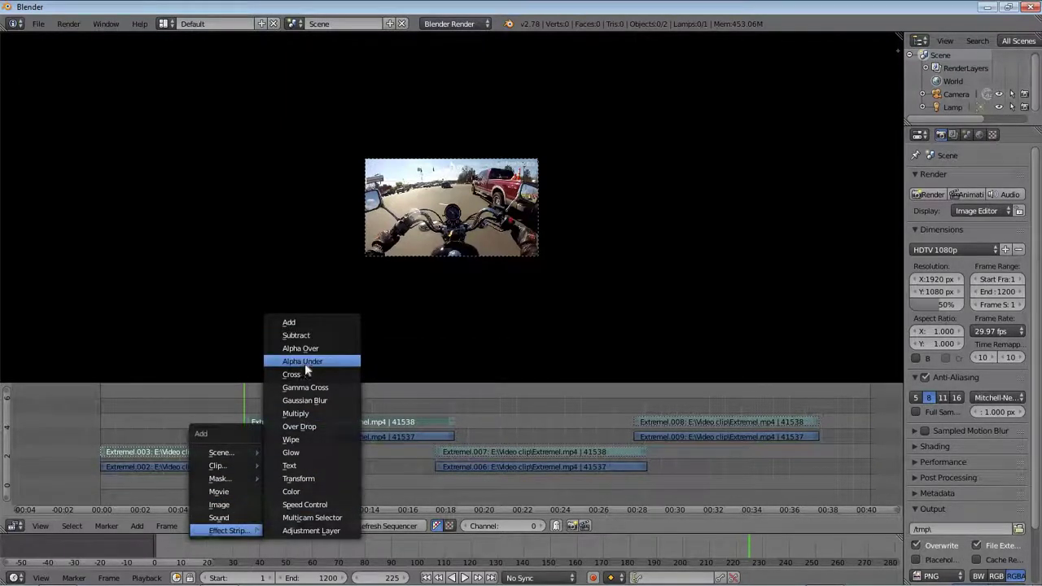
left_click(303, 373)
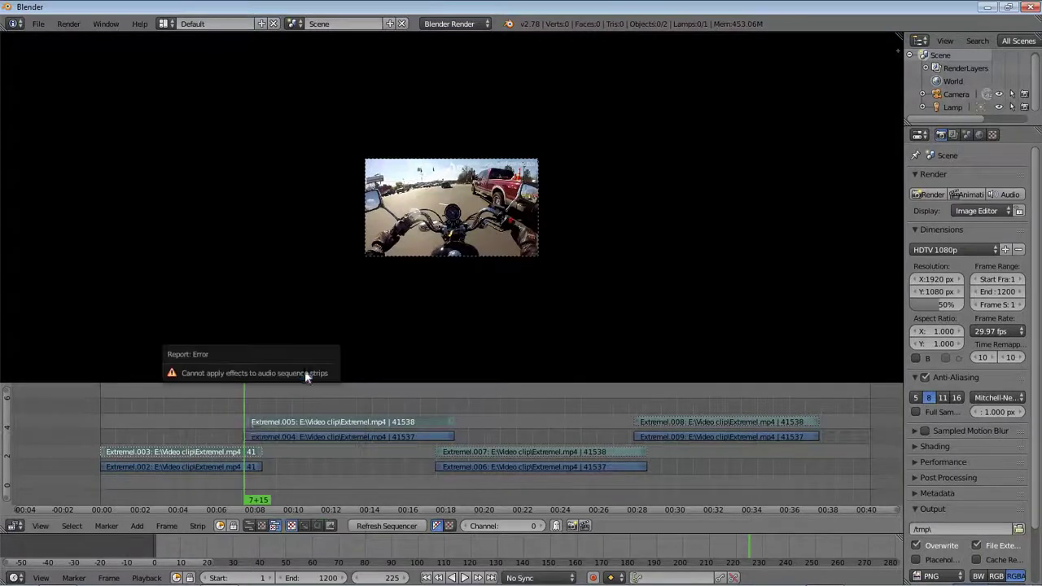
- Reselect Extremel.004 and Extremel.002 and add a Cross transition strip between them
right_click(246, 439)
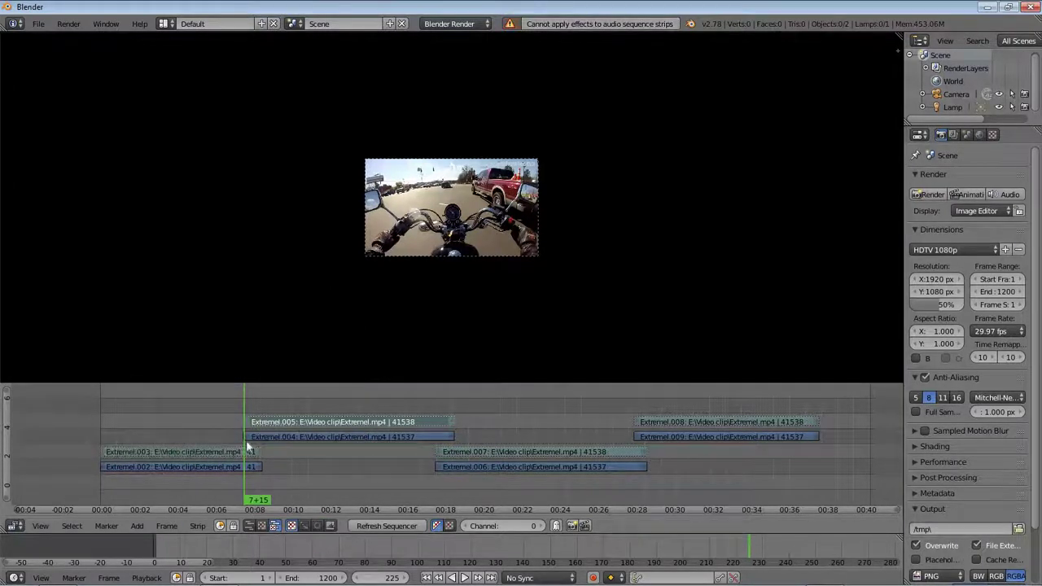
right_click(201, 454)
right_click(331, 436, "shift")
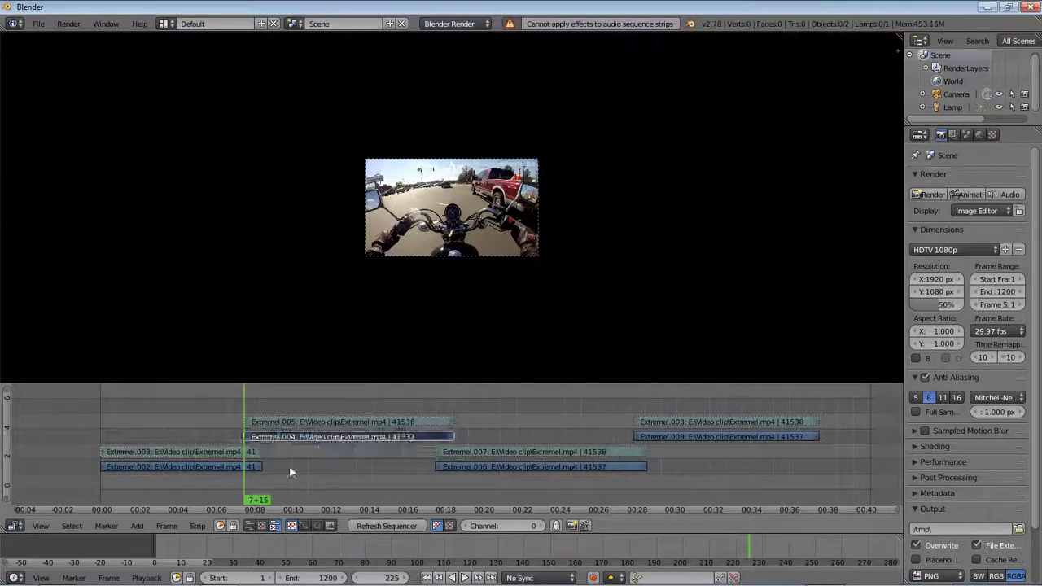
right_click(232, 468, "shift")
key("shift+a")
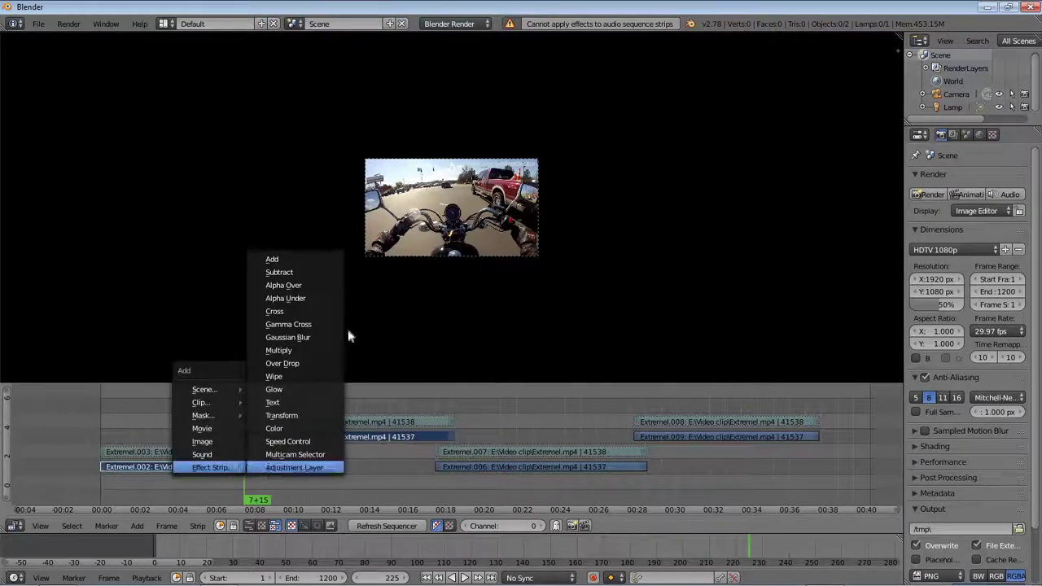
left_click(297, 312)
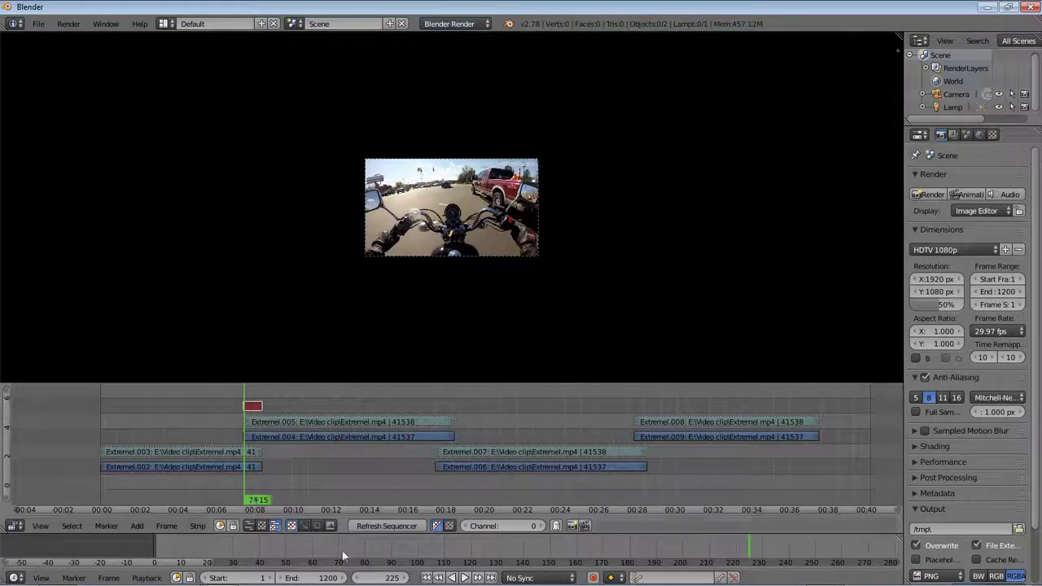
key("shift+Left")
left_click(464, 578)
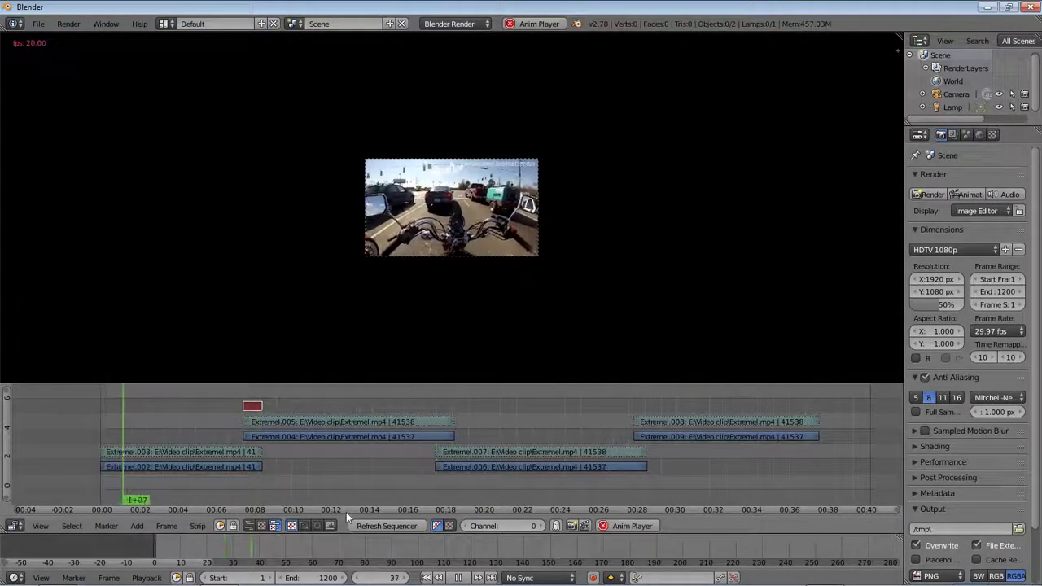
scroll(487, 225, "up", 1)
scroll(480, 222, "up", 1)
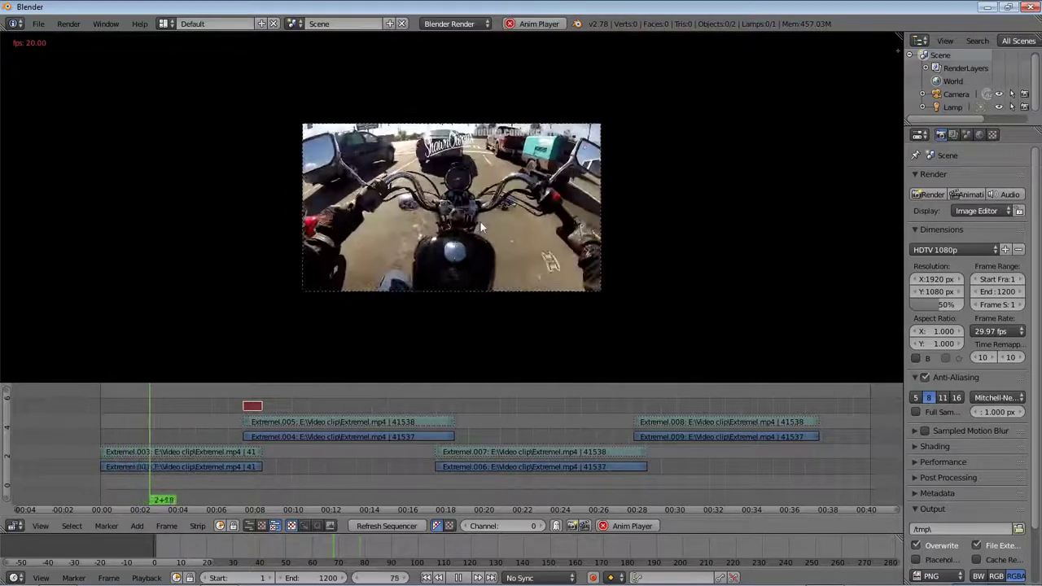
scroll(480, 222, "up", 1)
scroll(480, 221, "up", 2)
scroll(480, 222, "up", 1)
scroll(480, 221, "up", 1)
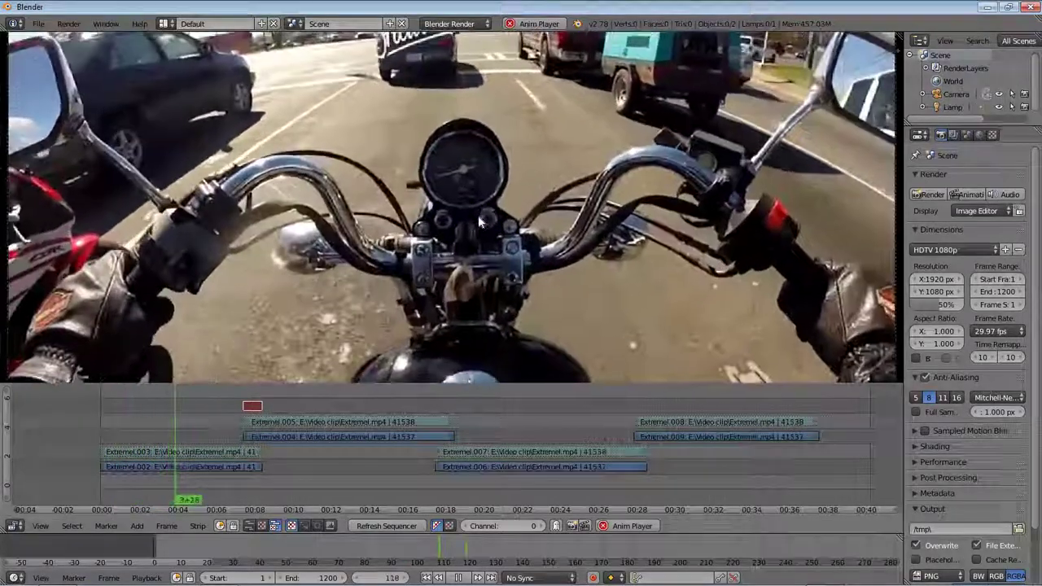
scroll(481, 222, "down", 1)
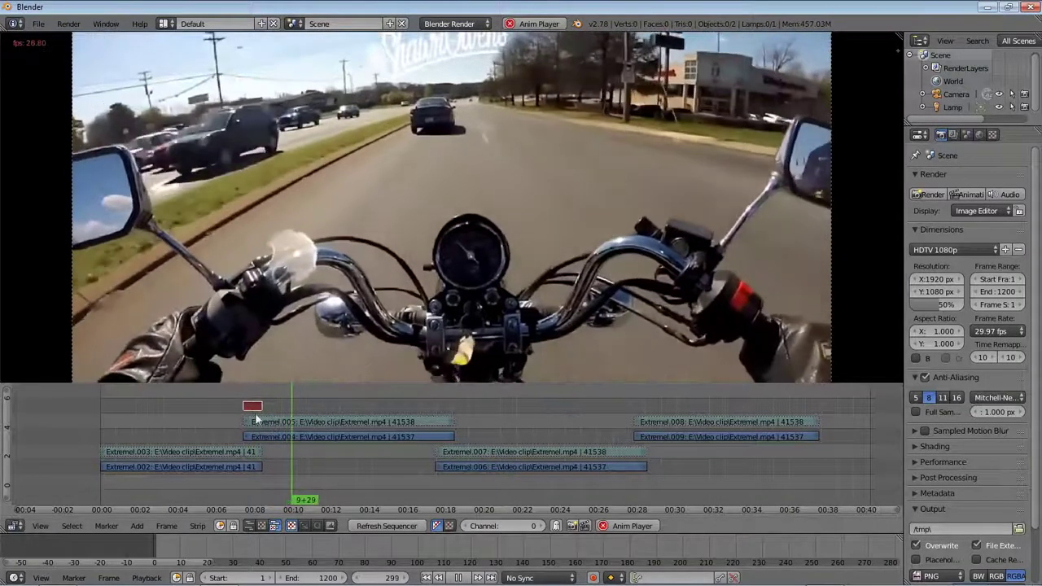
mouse_move(453, 580)
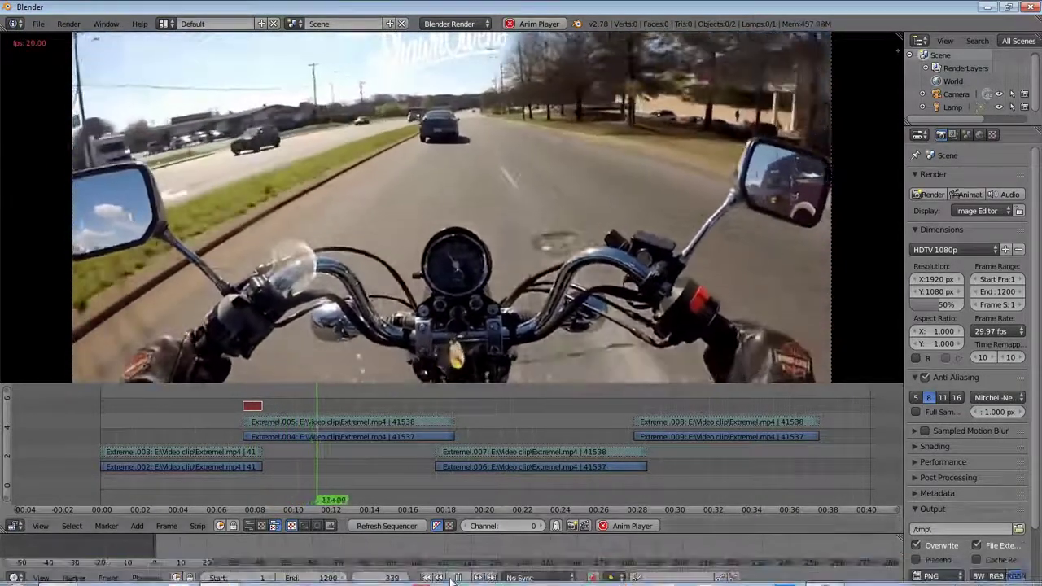
key("alt+a")
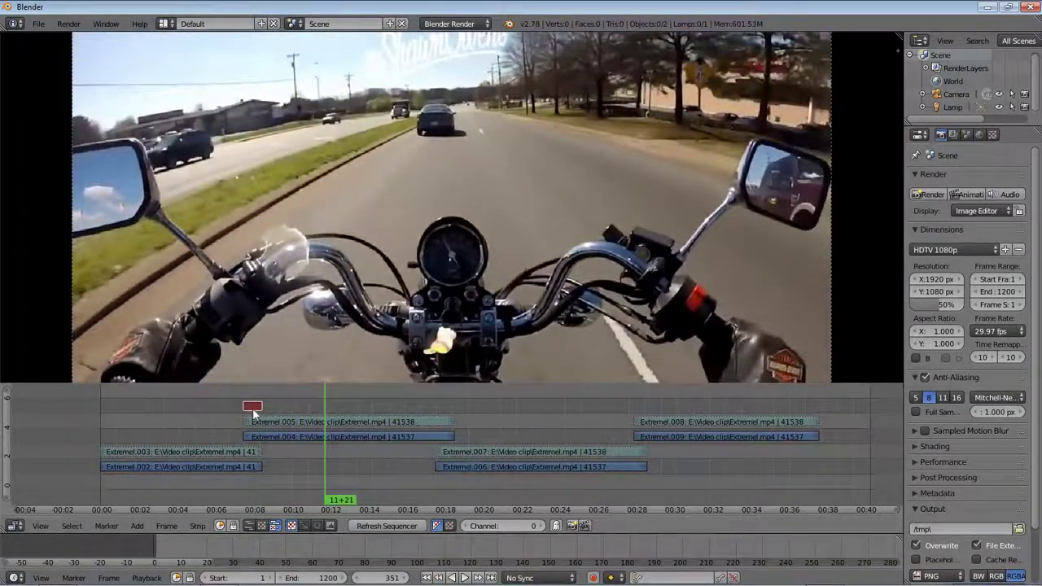
left_click(253, 412)
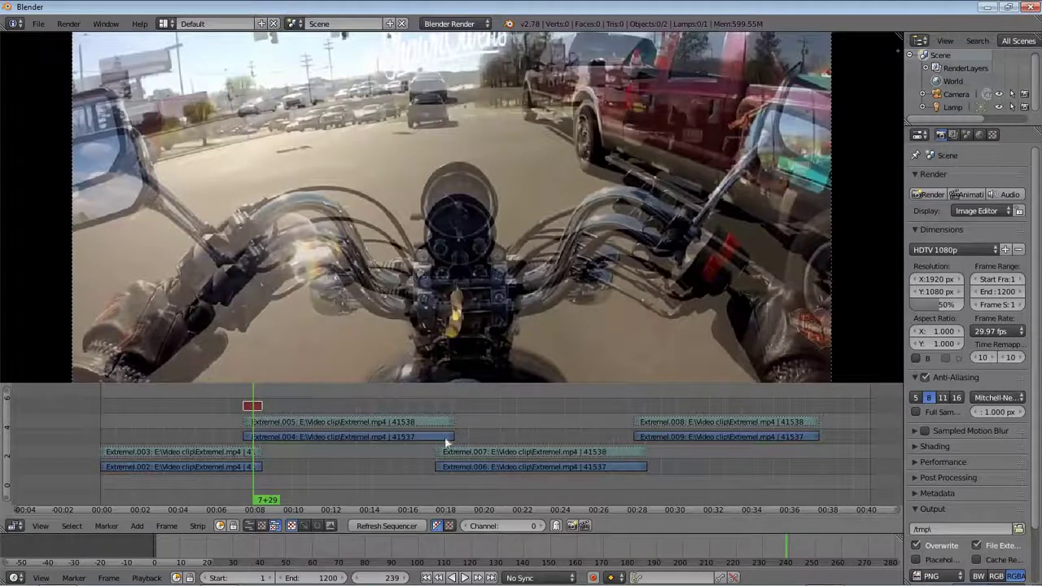
left_click(465, 577)
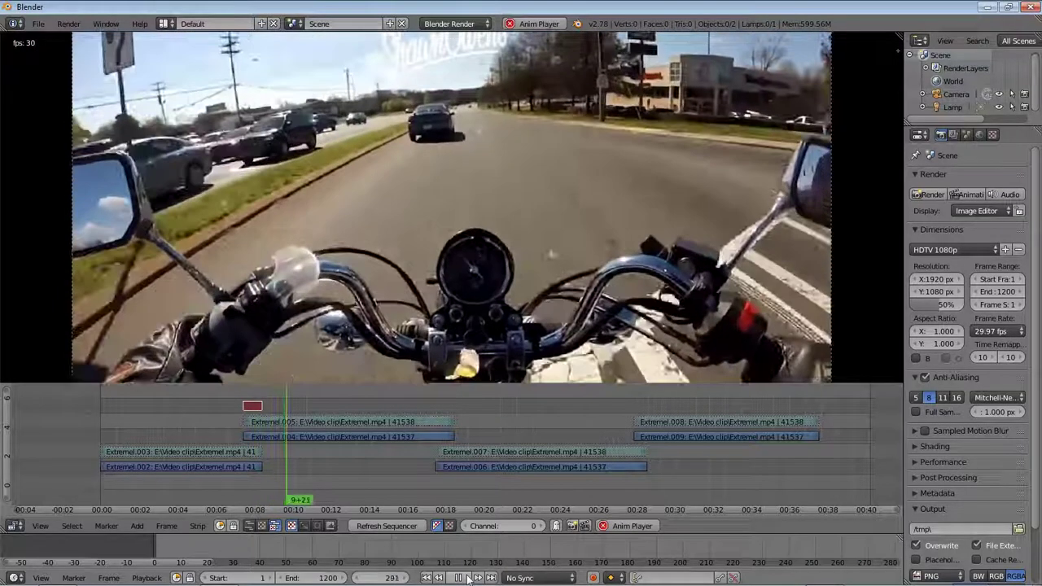
left_click(459, 577)
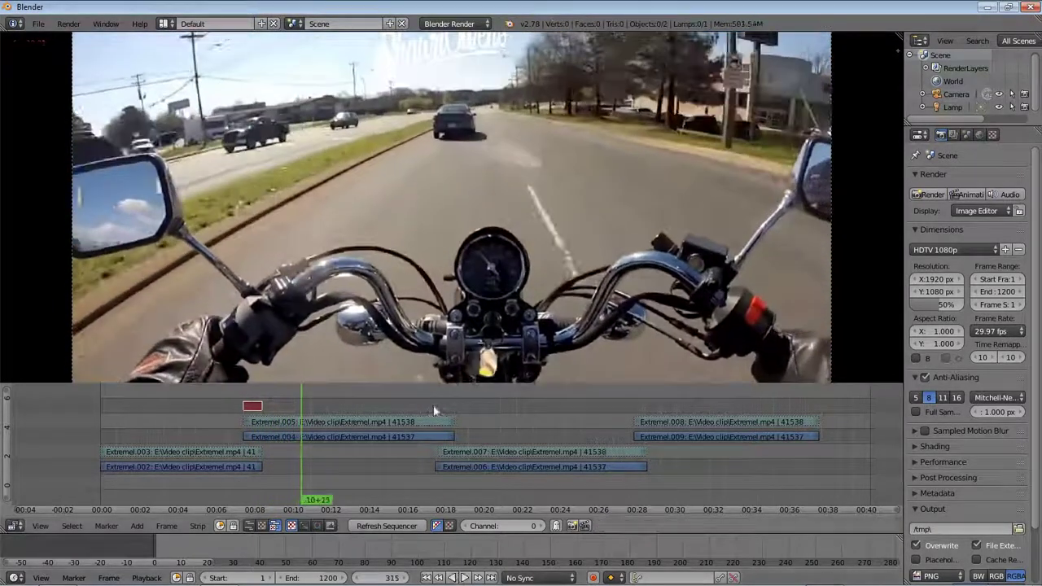
left_click(439, 439)
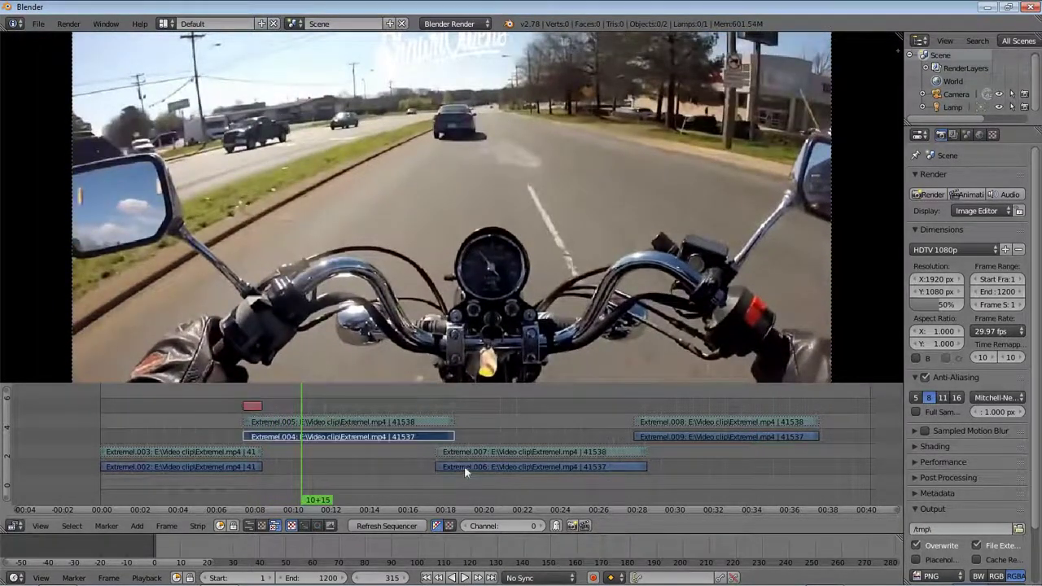
left_click(464, 465, "shift")
left_click(199, 526)
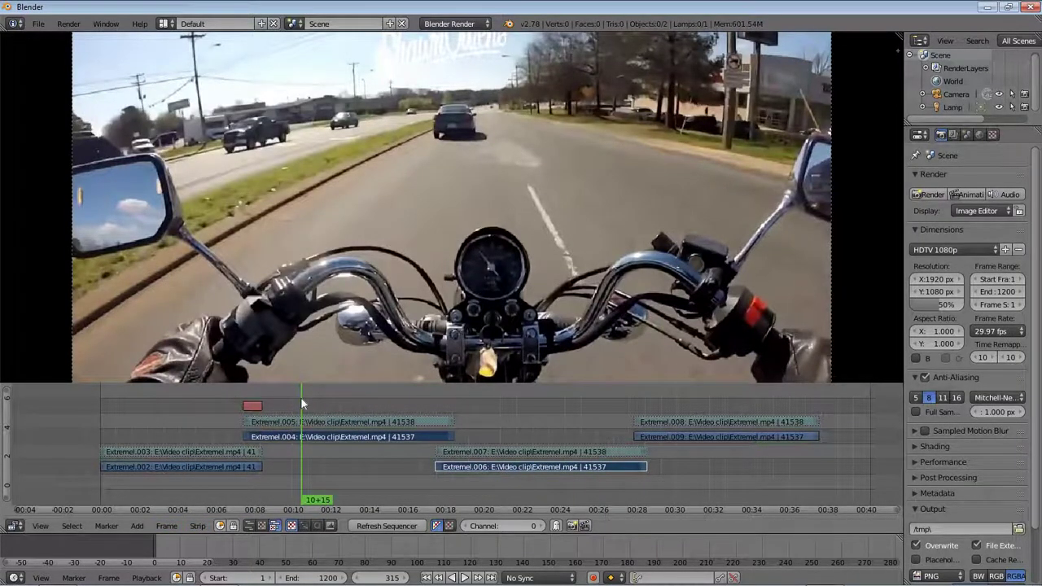
- Add a Wipe transition strip between Extremel.004 and Extremel.006
key("shift+a")
mouse_move(301, 399)
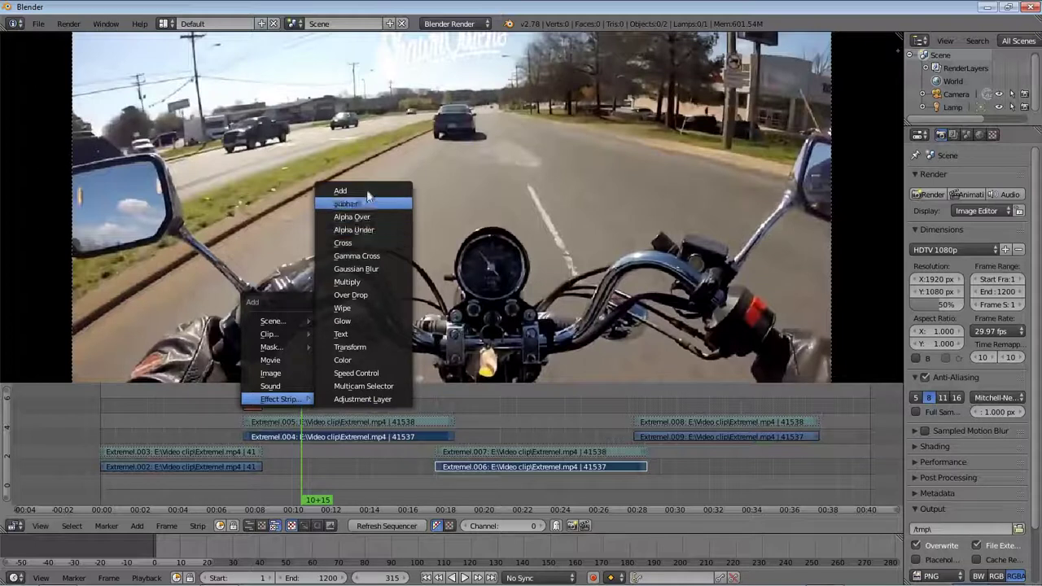
left_click(377, 322)
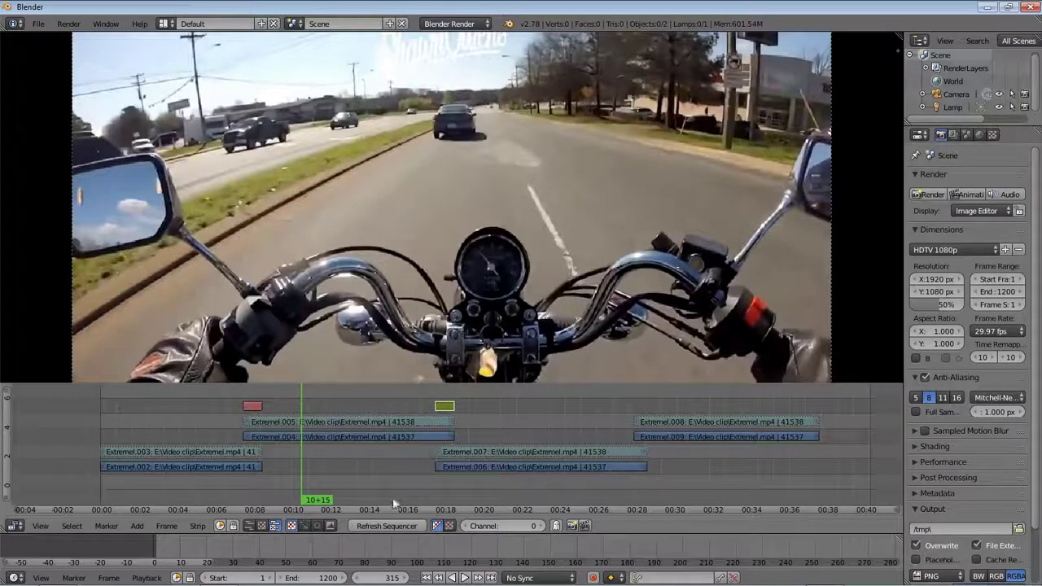
- Select Extremel.006 and Extremel.009 and bring up the add list for another effect strip
right_click(642, 471)
right_click(685, 436, "shift")
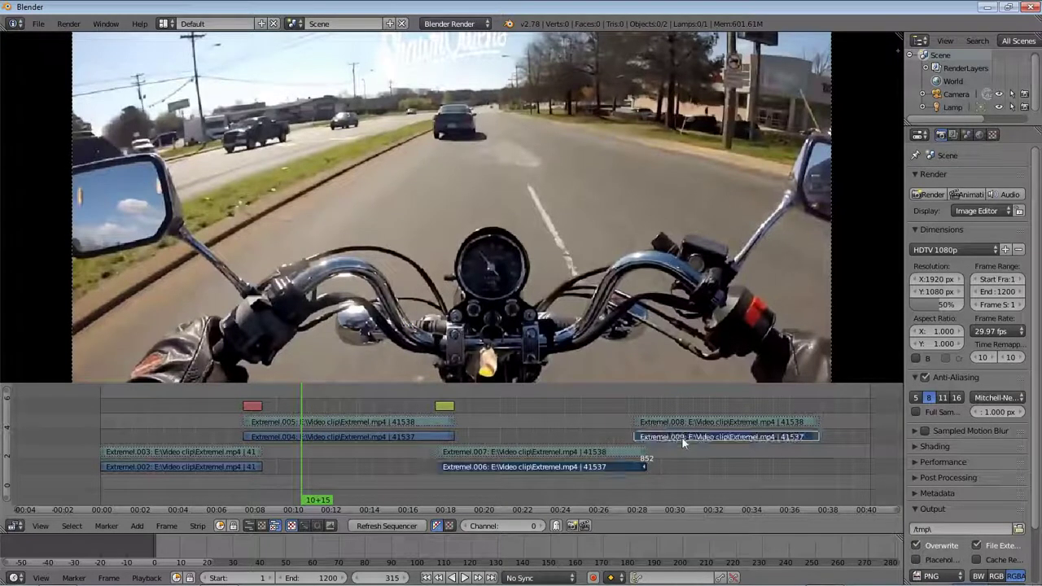
key("shift+a")
mouse_move(679, 438)
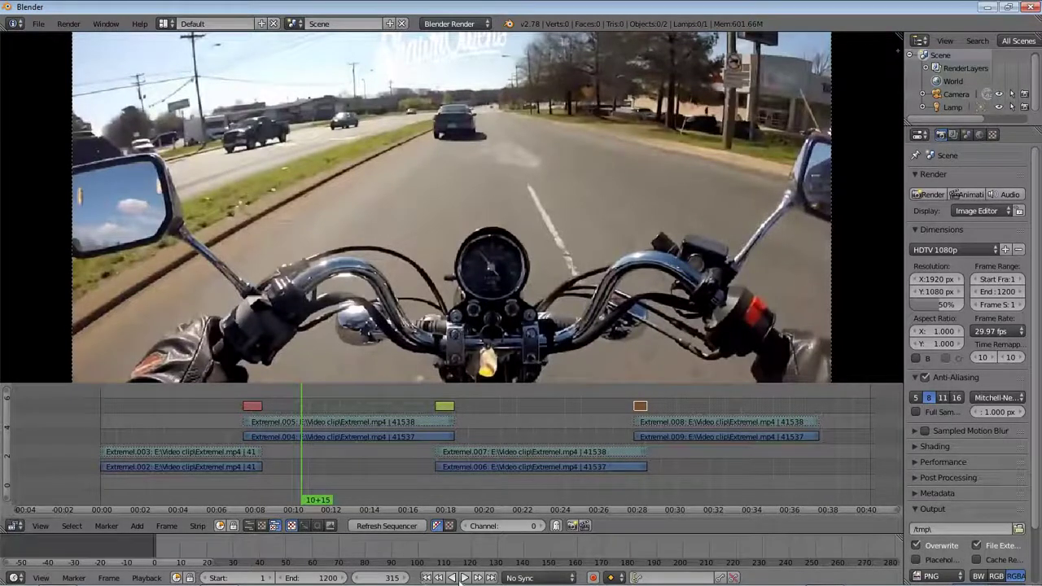
- Play through the three transitions, then select the red Cross strip at frame 241
left_click(465, 577)
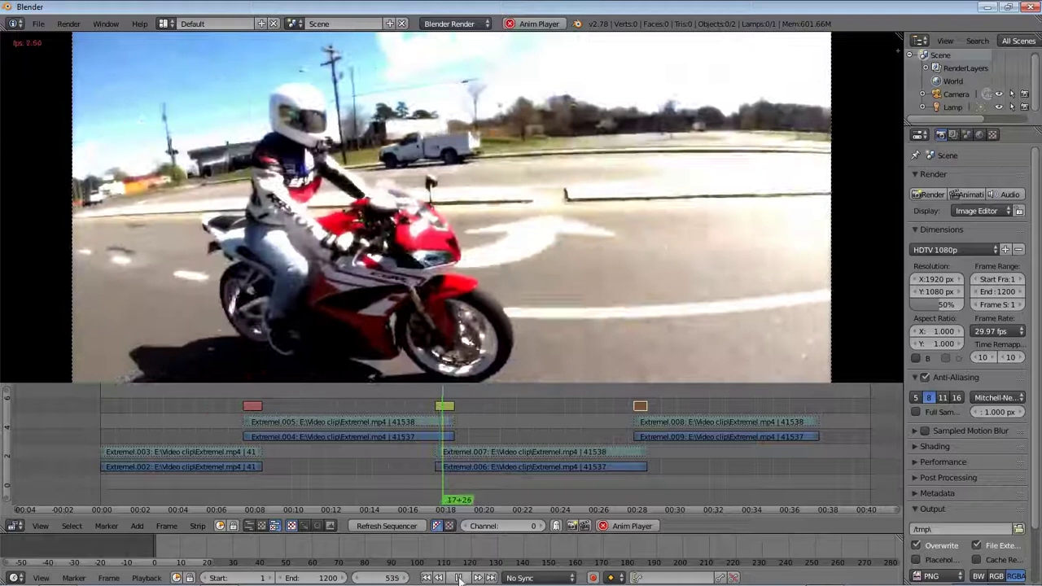
left_click(458, 577)
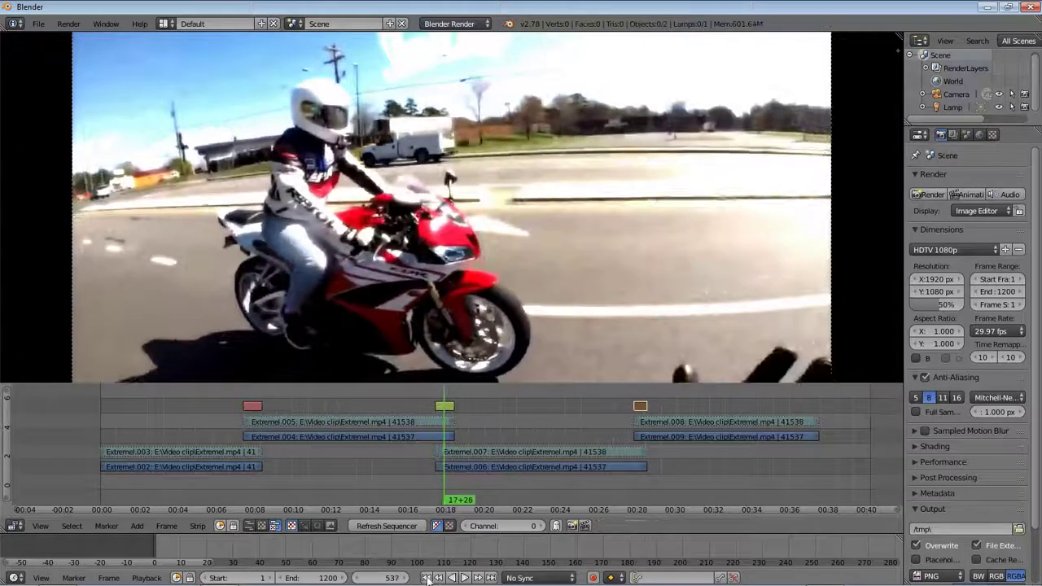
left_click(426, 578)
key("a")
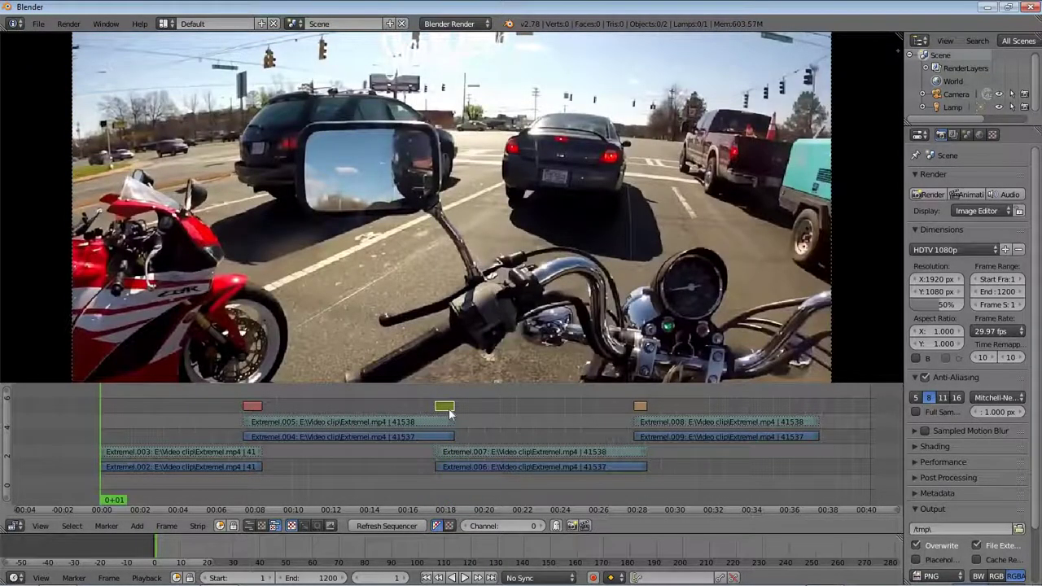
right_click(253, 408)
left_click(254, 407)
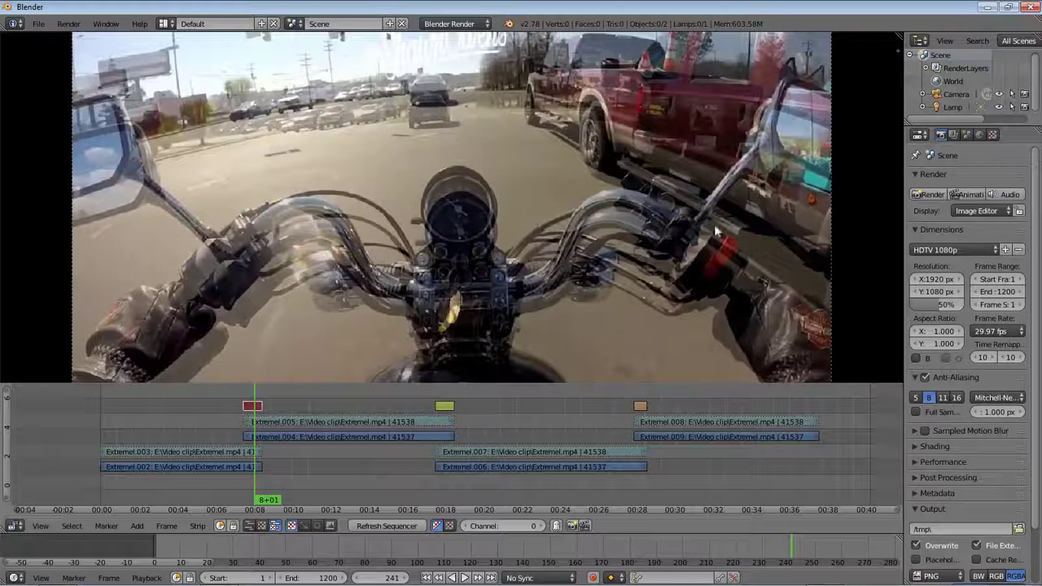
- In the Cross strip's properties, reset Strobe from 26.900 back to 1.000
key("n")
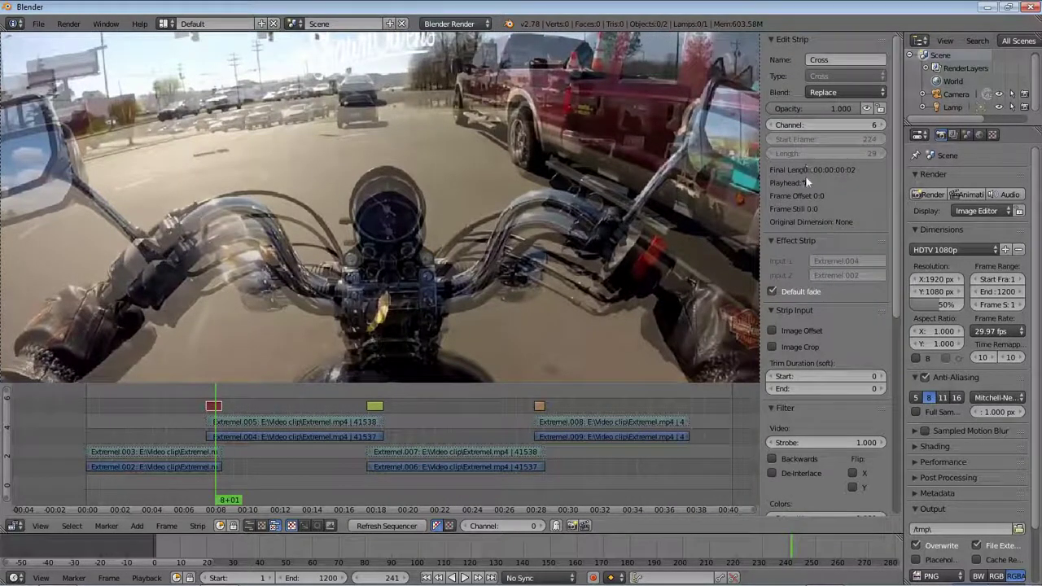
scroll(818, 340, "down", 3)
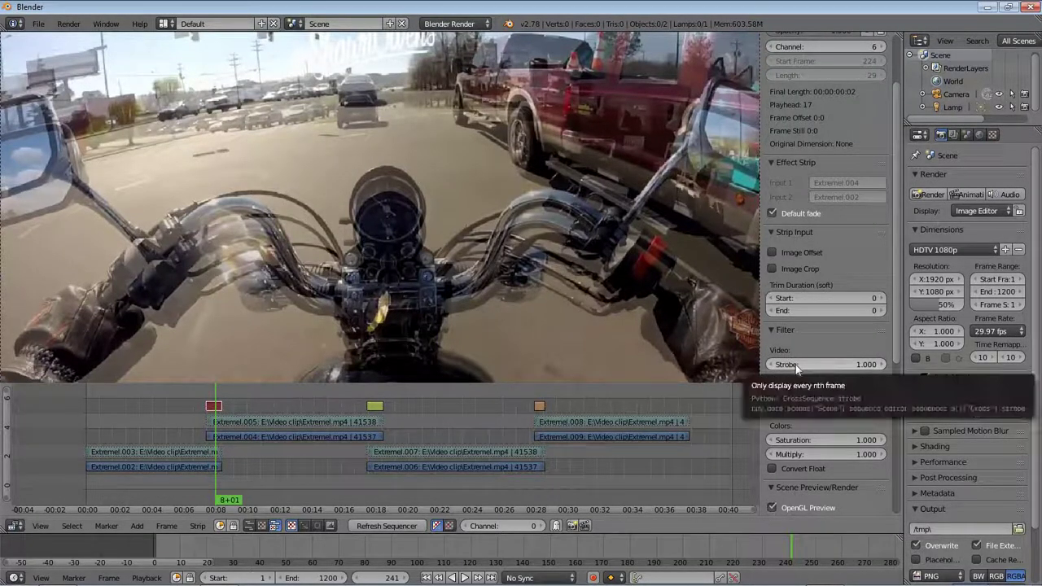
left_click_drag(787, 365, 863, 366)
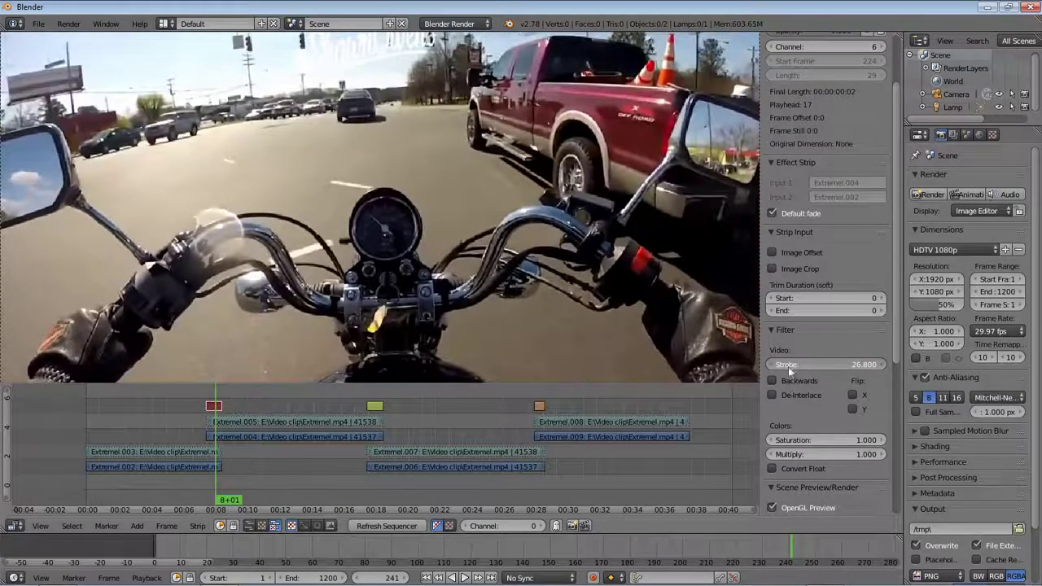
left_click_drag(788, 365, 863, 365)
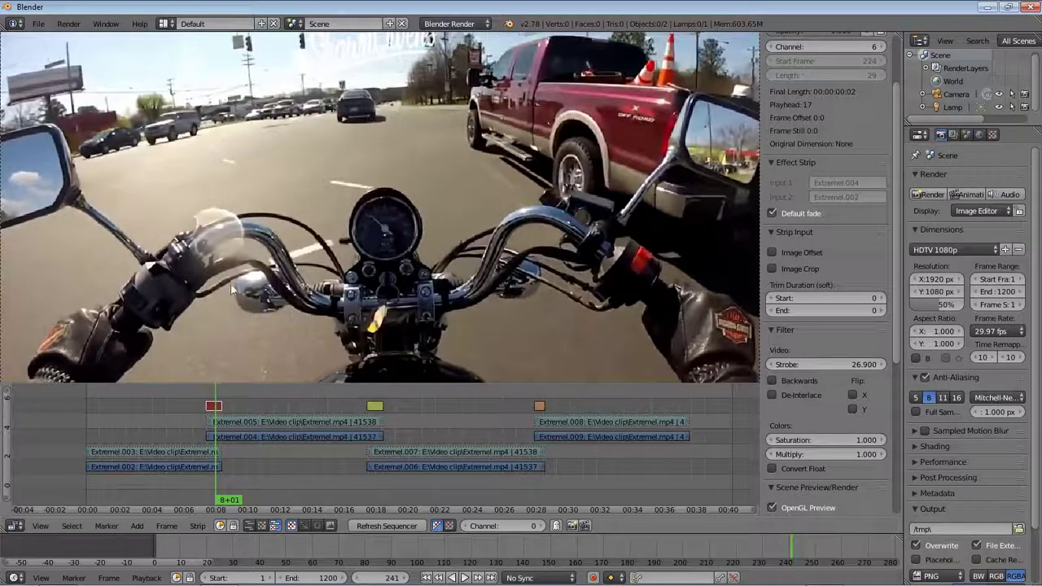
left_click(836, 369)
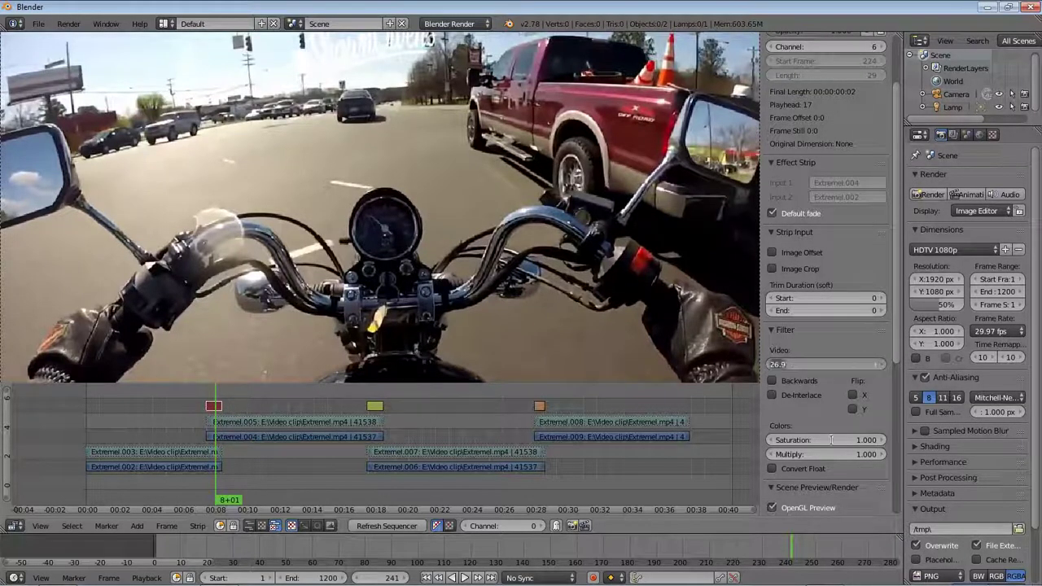
type("1")
key("Return")
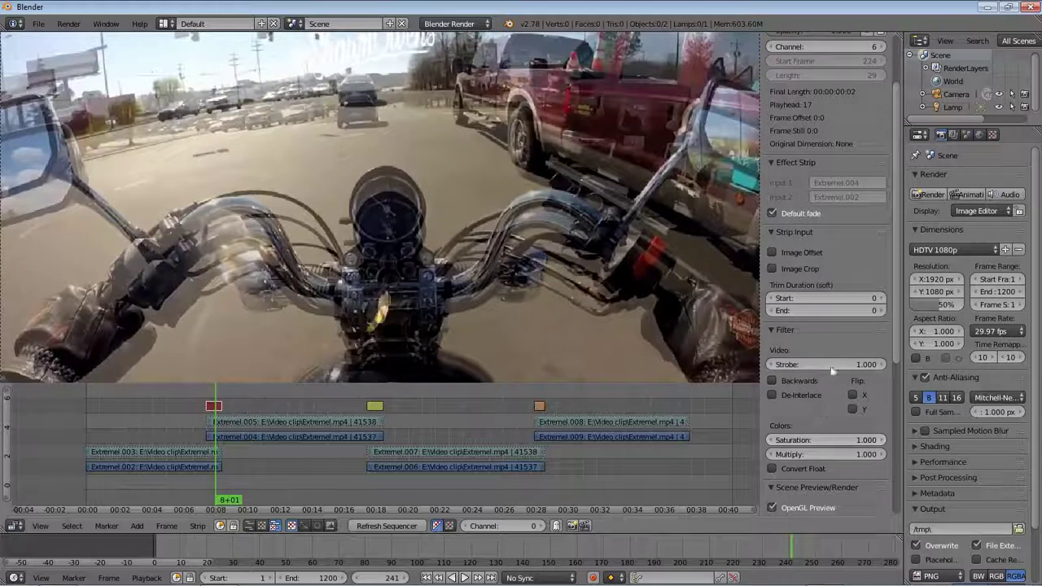
left_click(829, 365)
key("BackSpace")
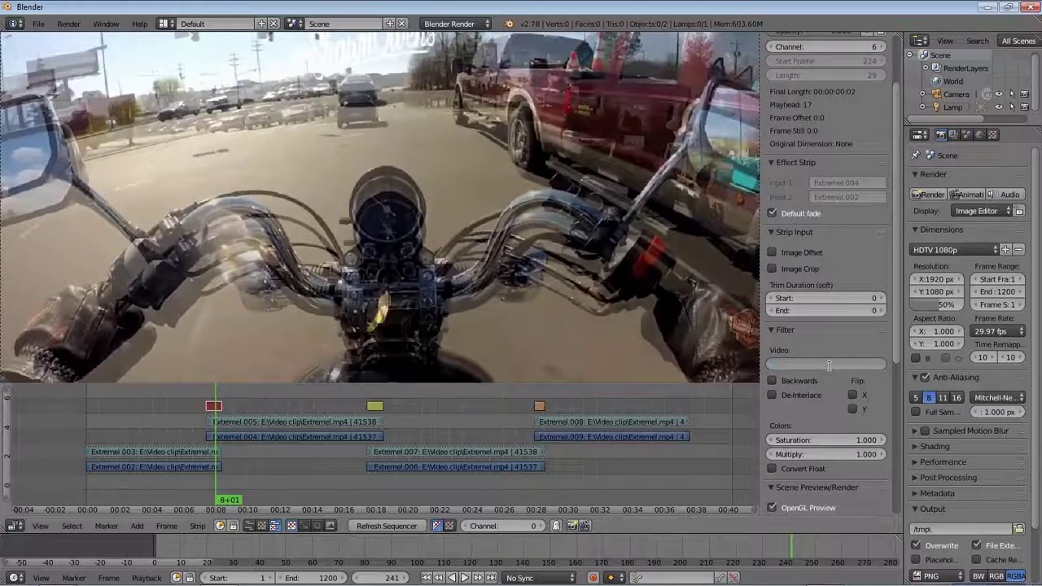
key("Escape")
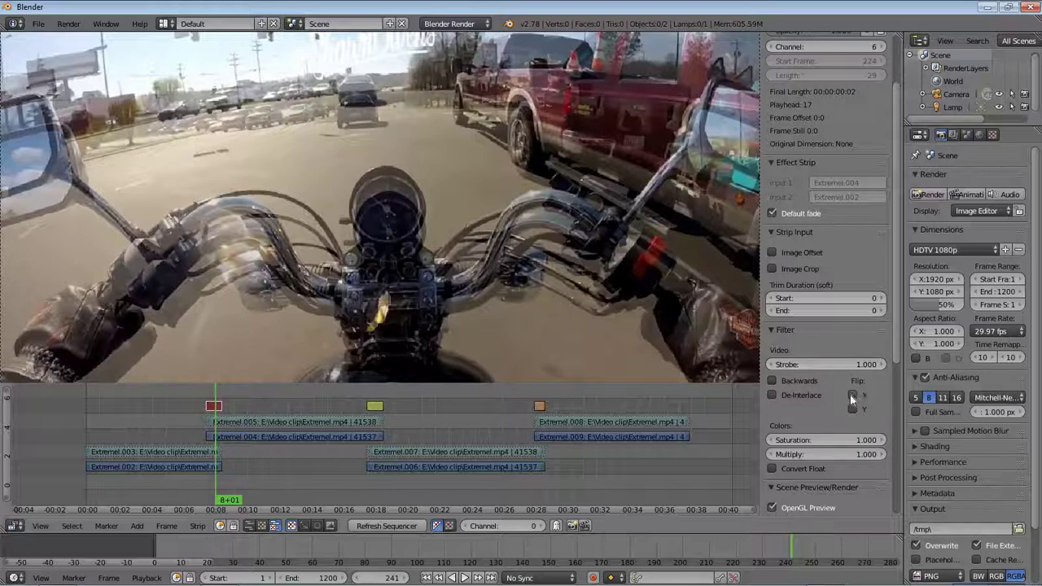
- Test Flip X, Flip Y and Backwards, turning each back off, and enable De-Interlace
left_click(851, 396)
left_click(852, 396)
left_click(852, 408)
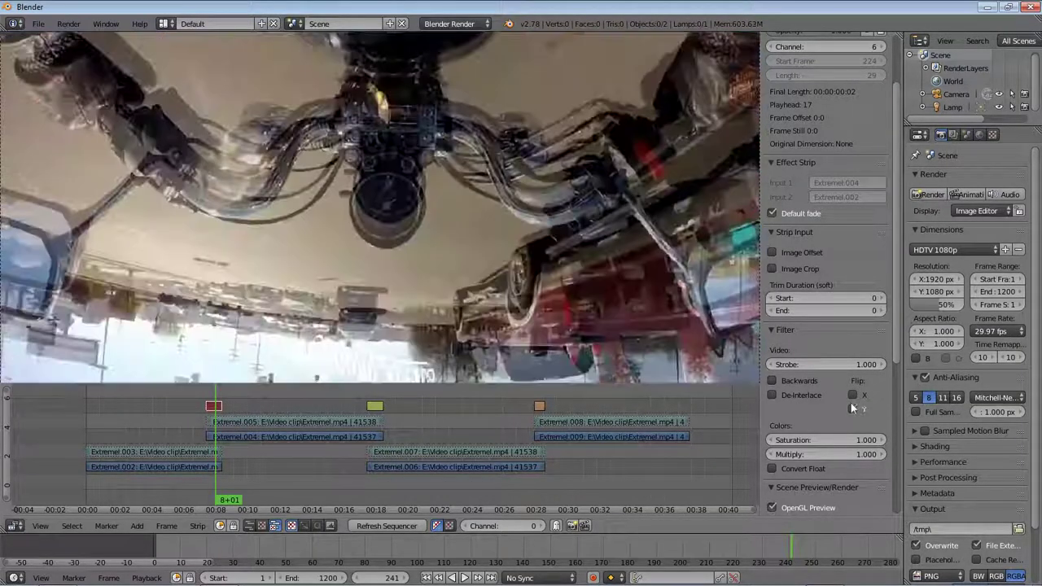
left_click(851, 408)
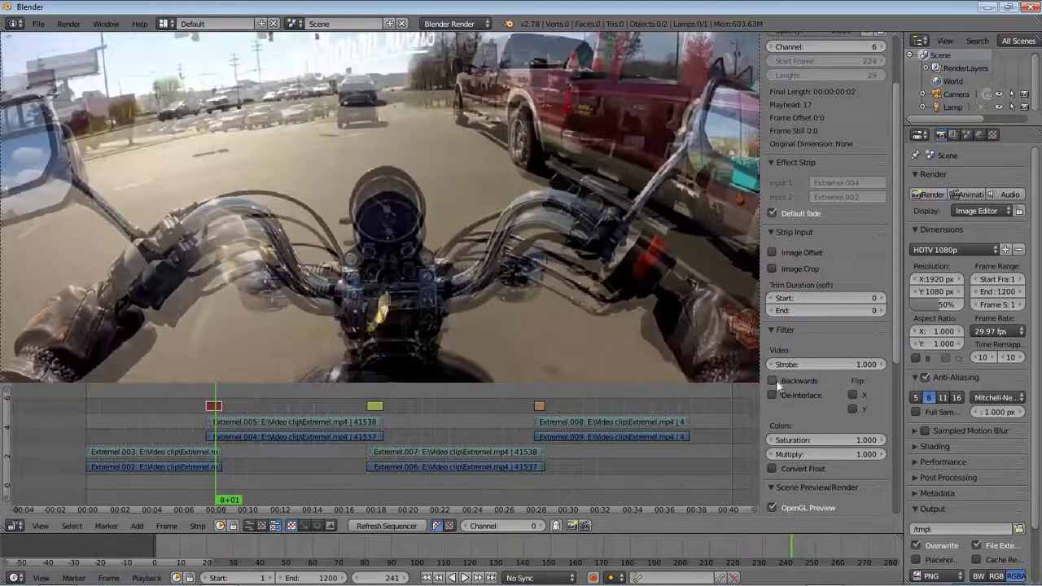
left_click(774, 380)
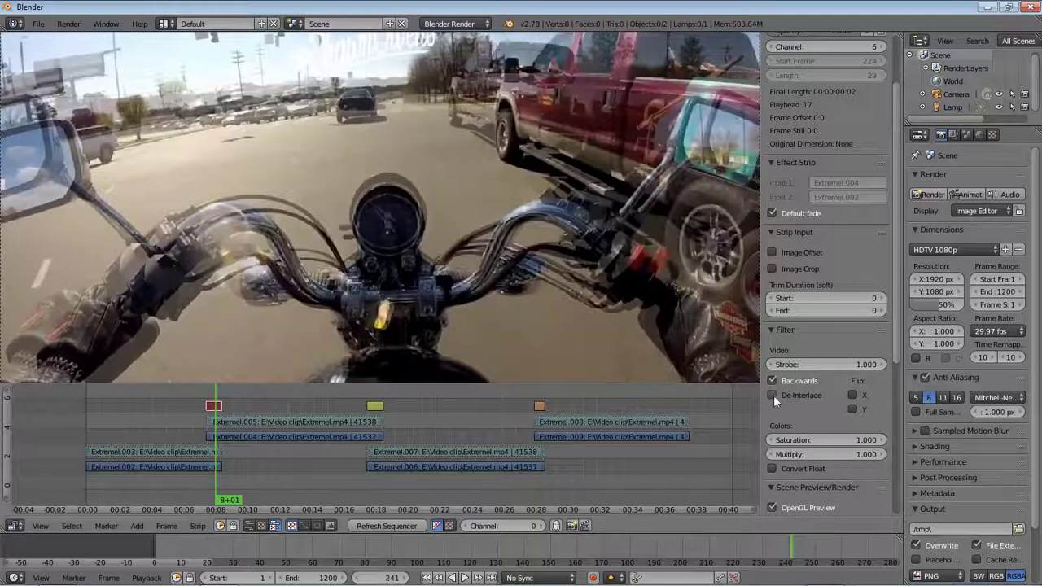
left_click(772, 380)
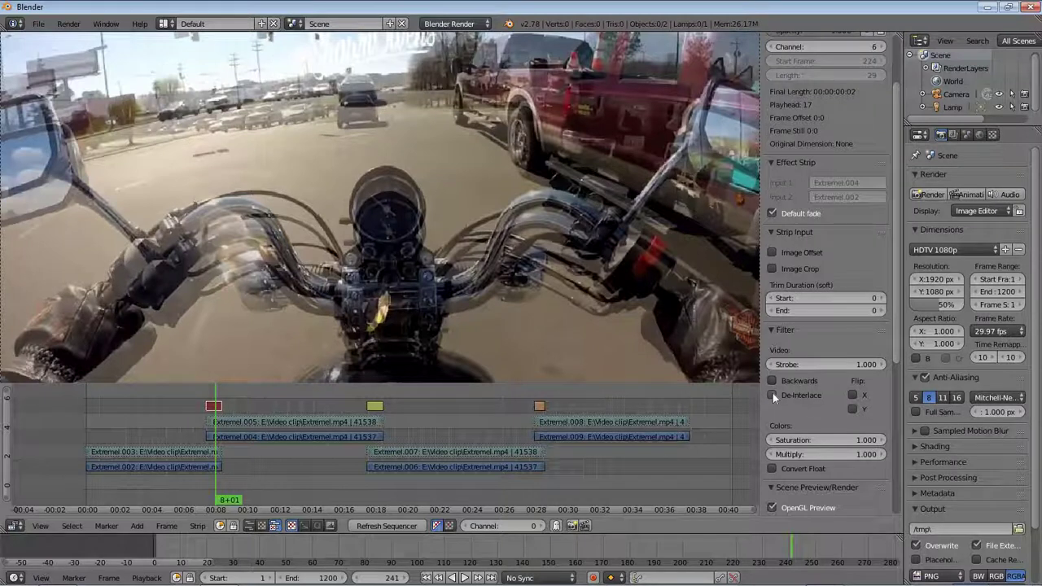
left_click(773, 394)
left_click(773, 381)
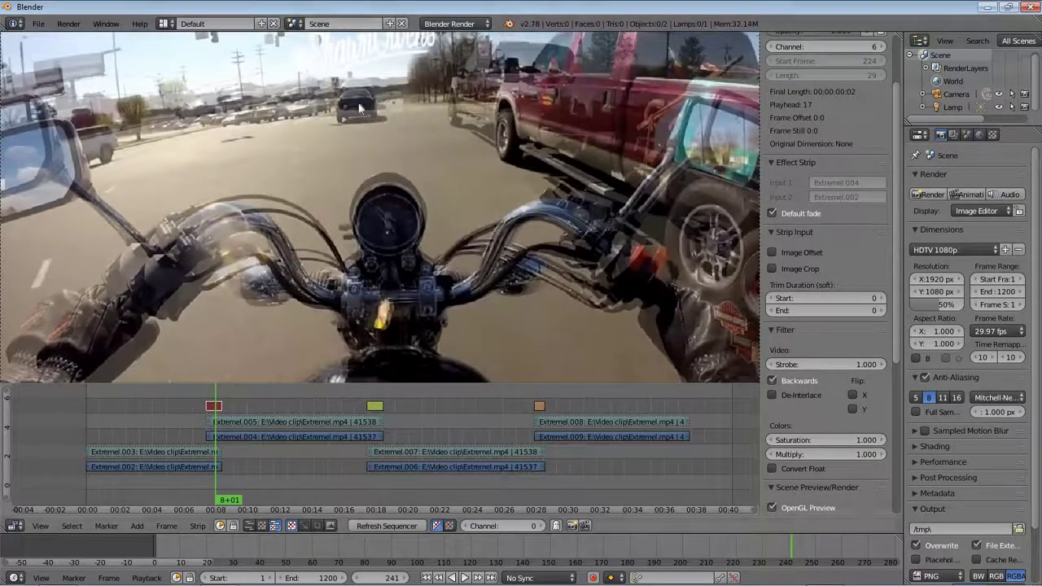
left_click(772, 380)
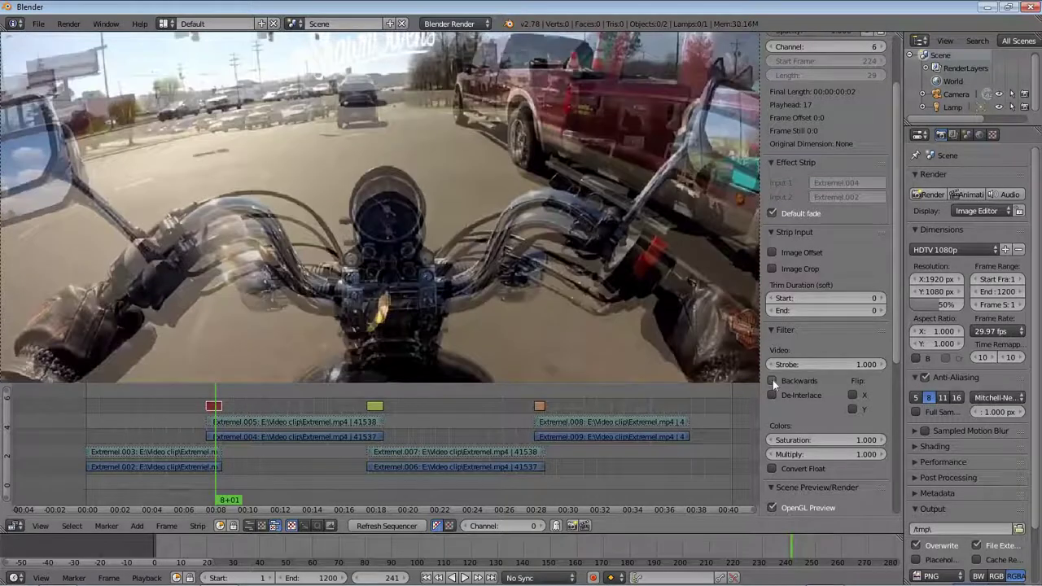
left_click(772, 381)
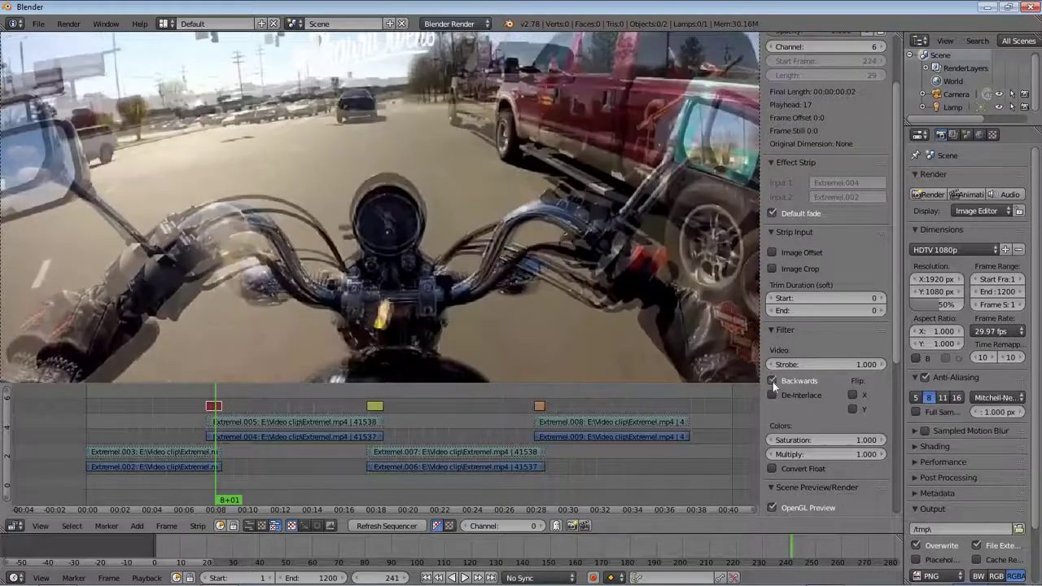
left_click(772, 381)
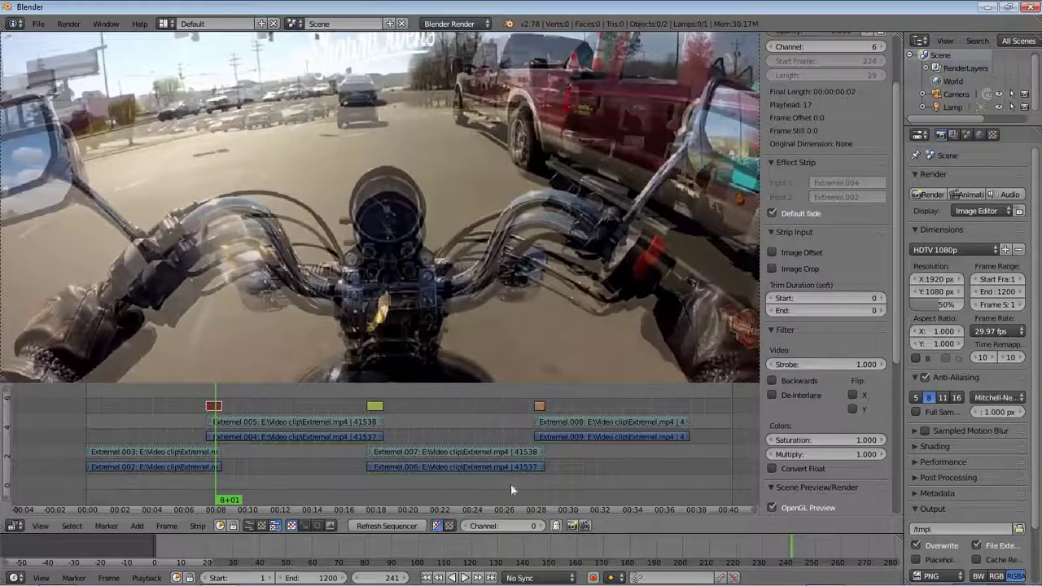
- Select the yellow Glow strip, preview it, and park the playhead at frame 537
right_click(377, 408)
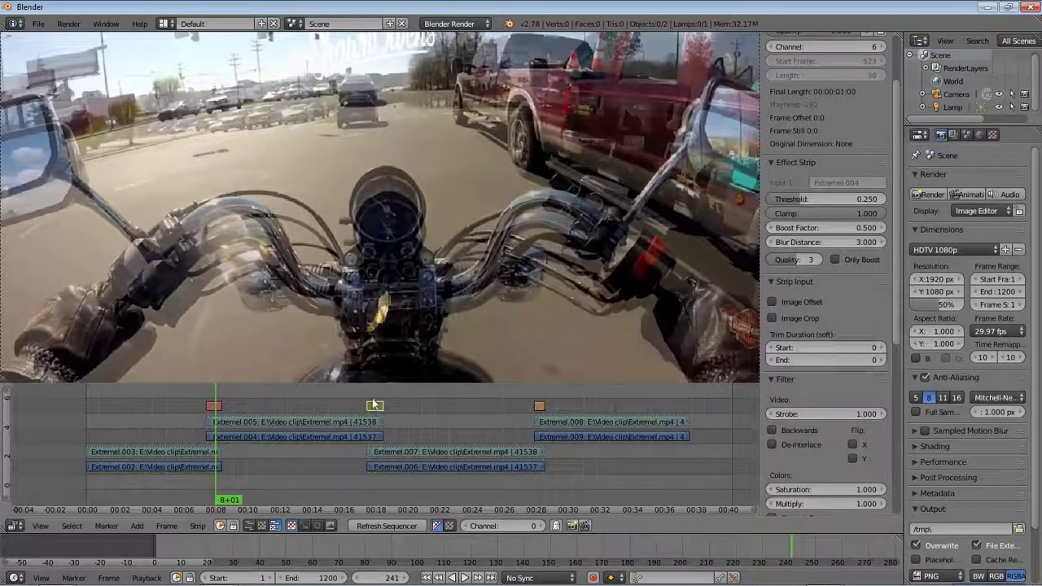
left_click(376, 423)
key("alt+a")
key("alt+a")
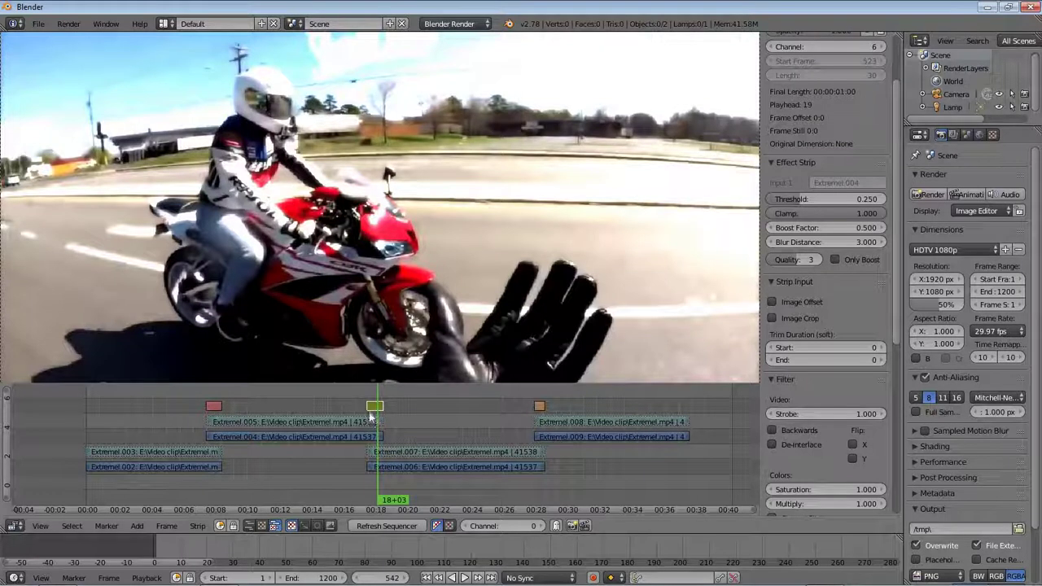
key("Page_Down")
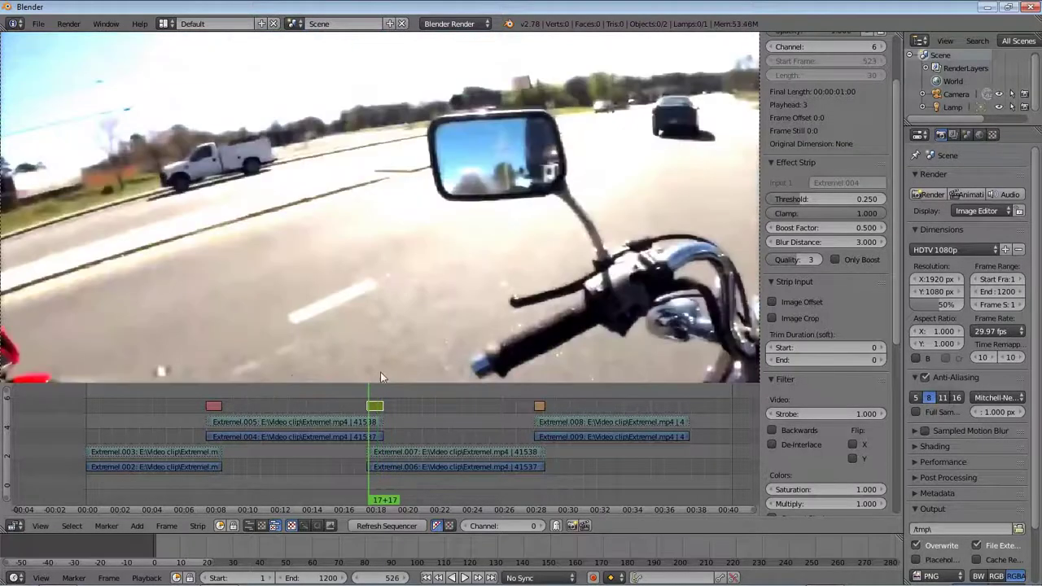
left_click(376, 407)
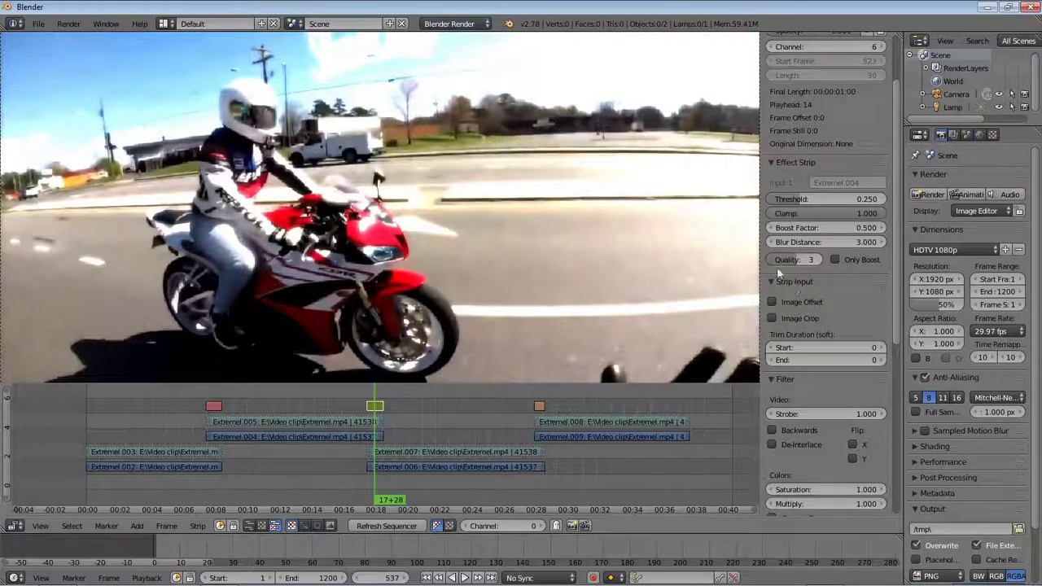
- Set the glow Threshold to 0.075, Multiply to 0.800 and Saturation to 2.000
mouse_move(801, 204)
left_mouse_down()
mouse_move(863, 203)
mouse_move(774, 199)
mouse_move(798, 202)
left_mouse_up()
type("0.075")
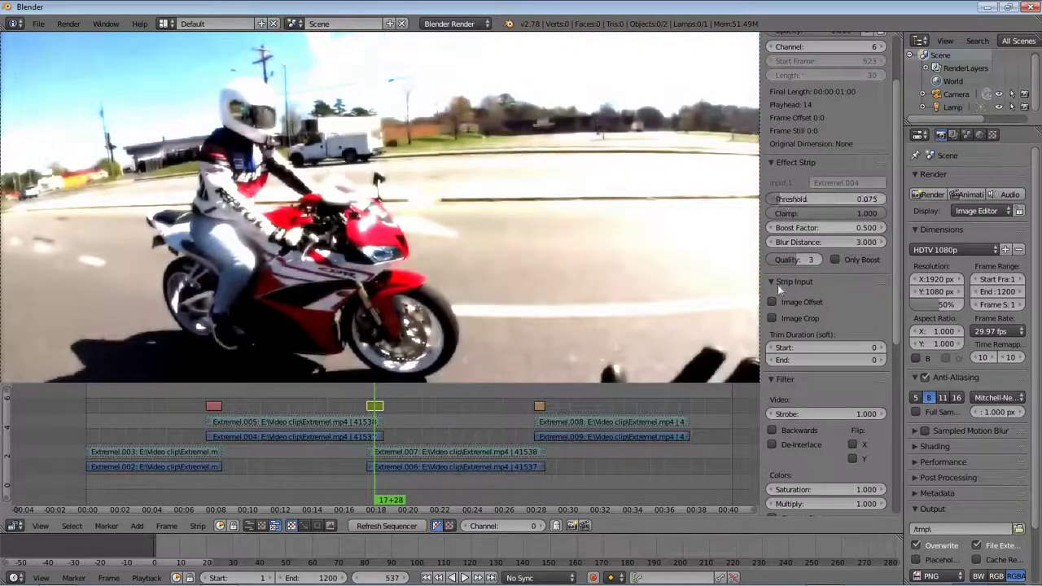
scroll(801, 457, "down", 4)
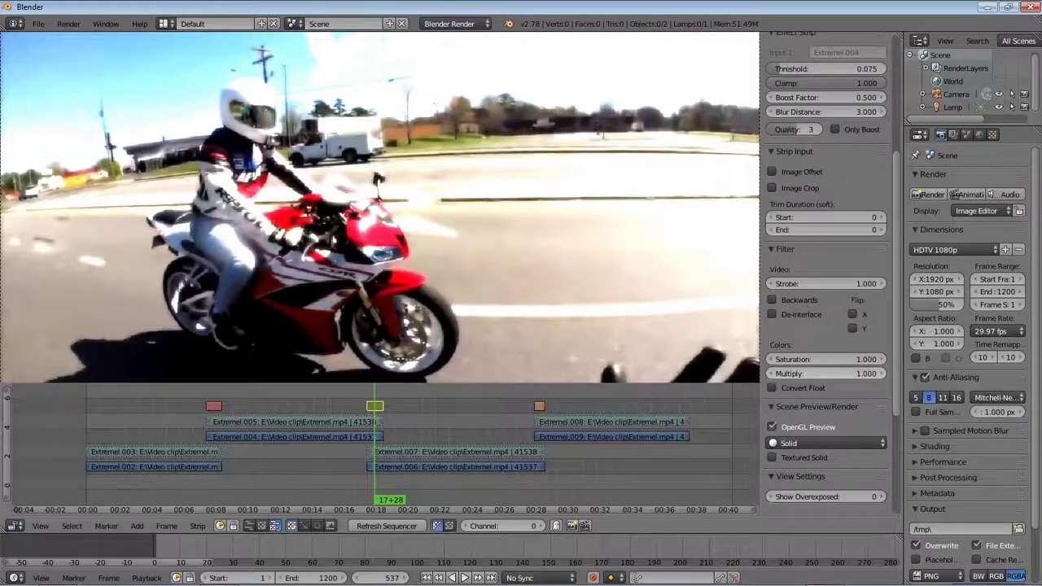
left_click_drag(775, 373, 838, 374)
mouse_move(782, 359)
left_mouse_down()
mouse_move(794, 359)
mouse_move(817, 397)
mouse_move(802, 374)
mouse_move(848, 376)
left_mouse_up()
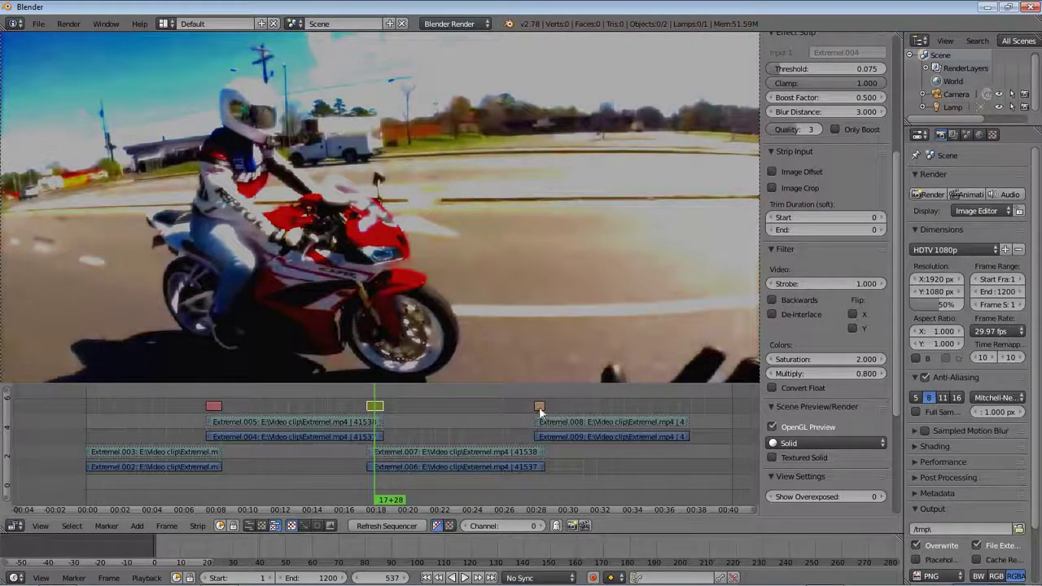
- Select the orange Wipe strip near frame 842 and change its transition type to Clock
right_click(356, 442)
key("Page_Up")
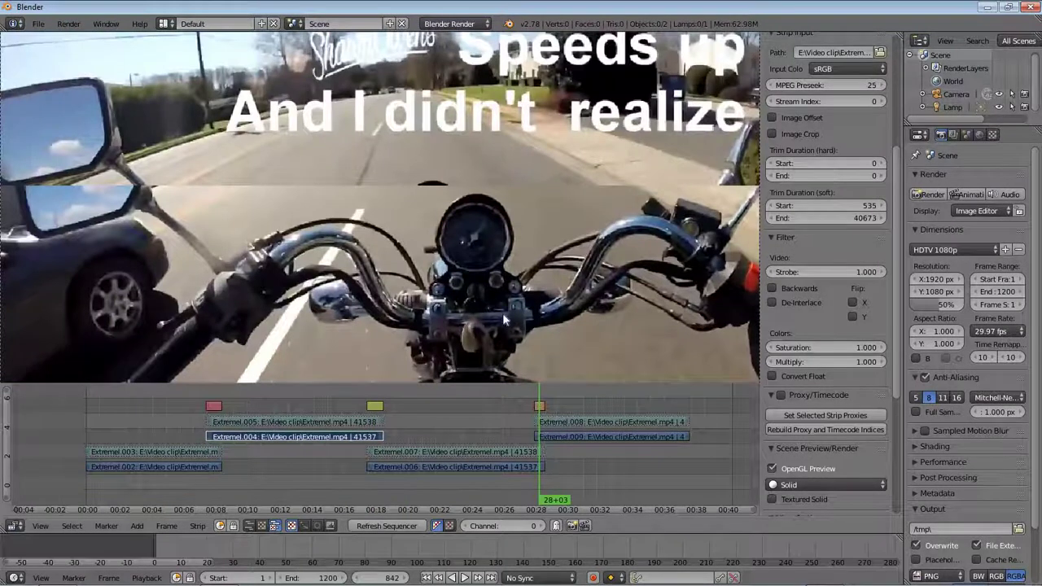
left_click(465, 578)
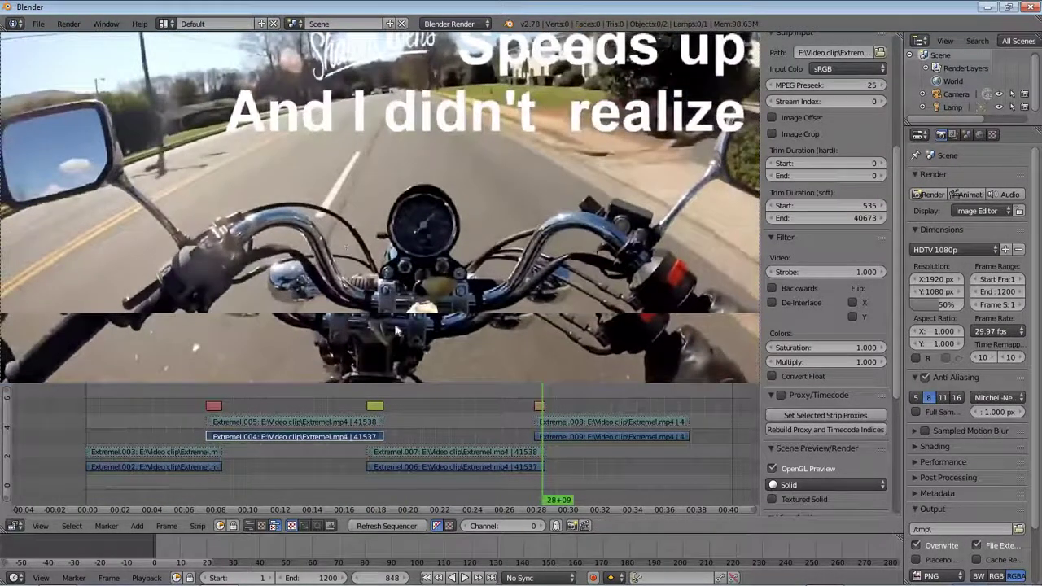
left_click(539, 407)
scroll(833, 259, "up", 2)
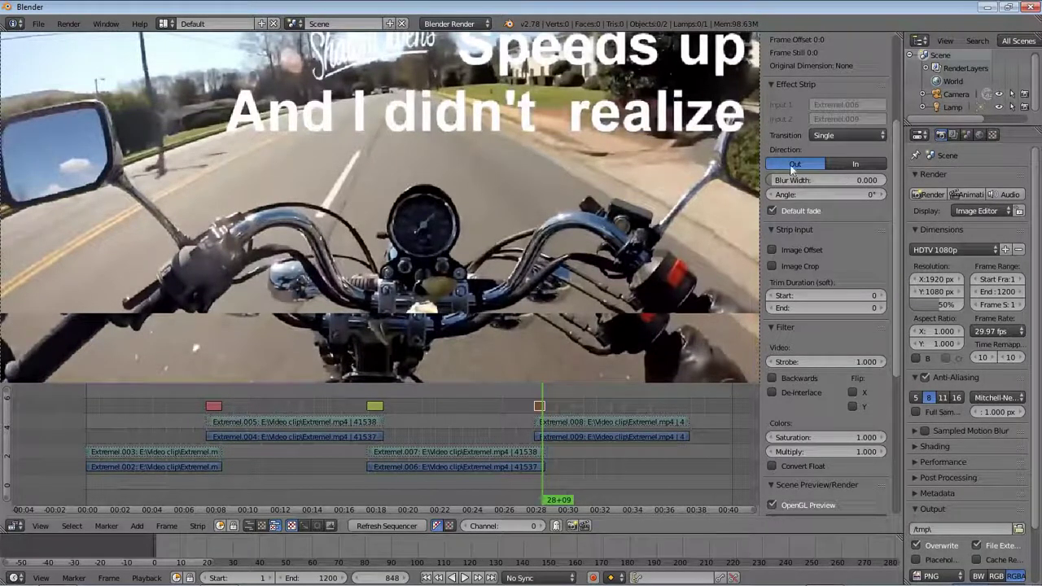
left_click(840, 137)
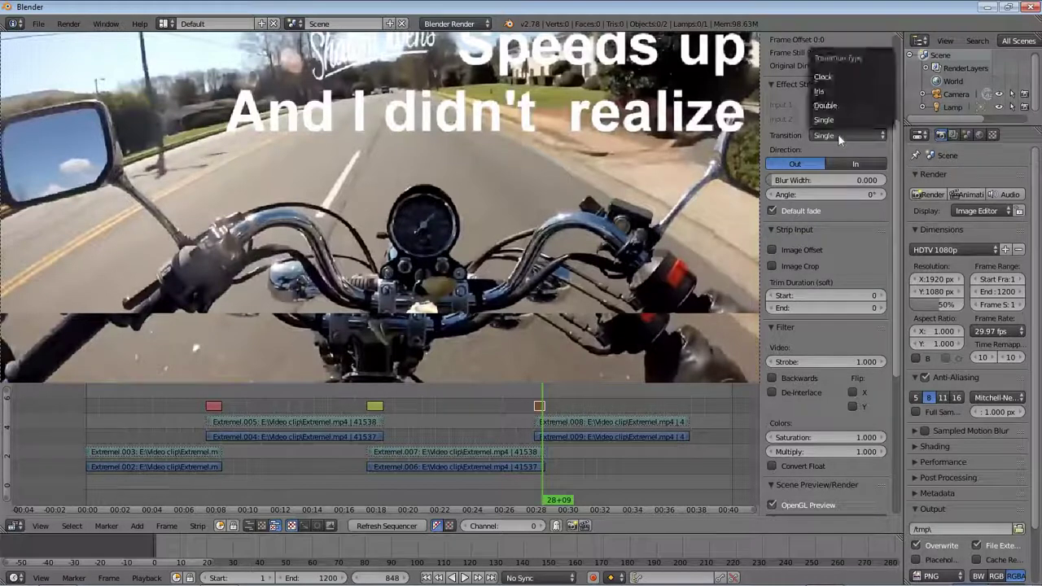
left_click(841, 77)
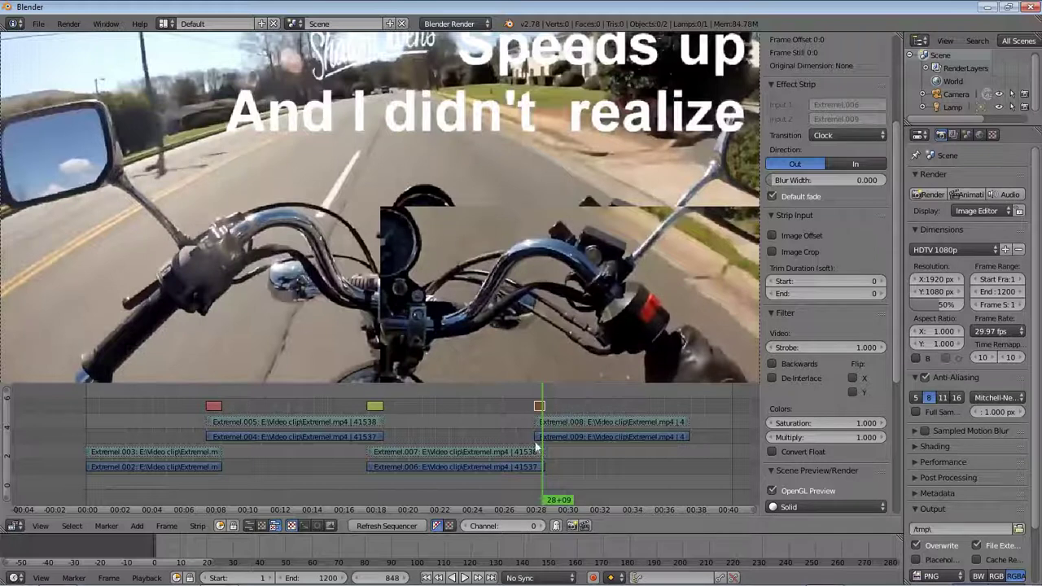
key("shift+alt+a")
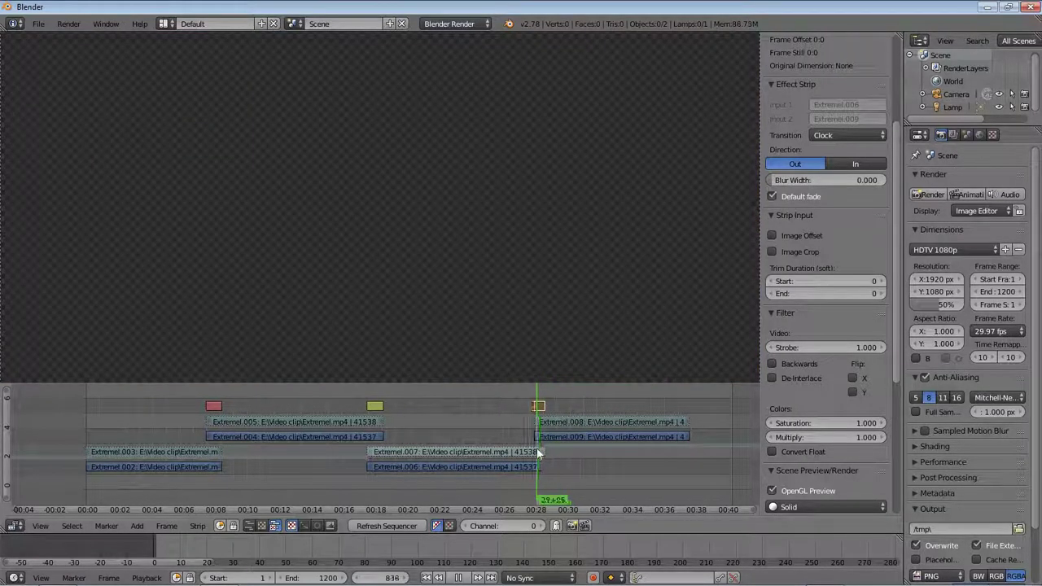
- Set the clock wipe Direction to In and preview it from frame 826
left_click(459, 577)
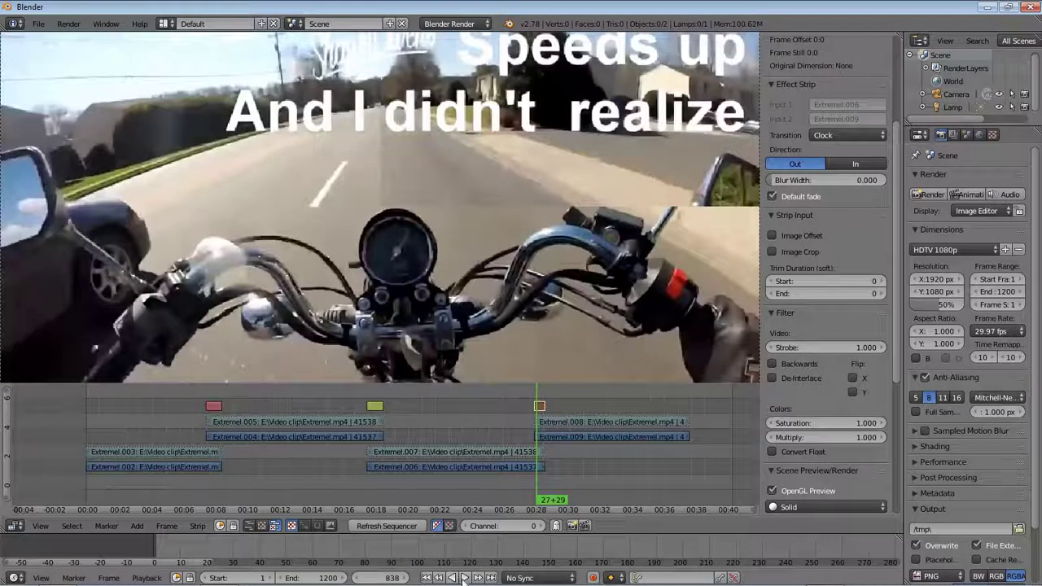
left_click(464, 577)
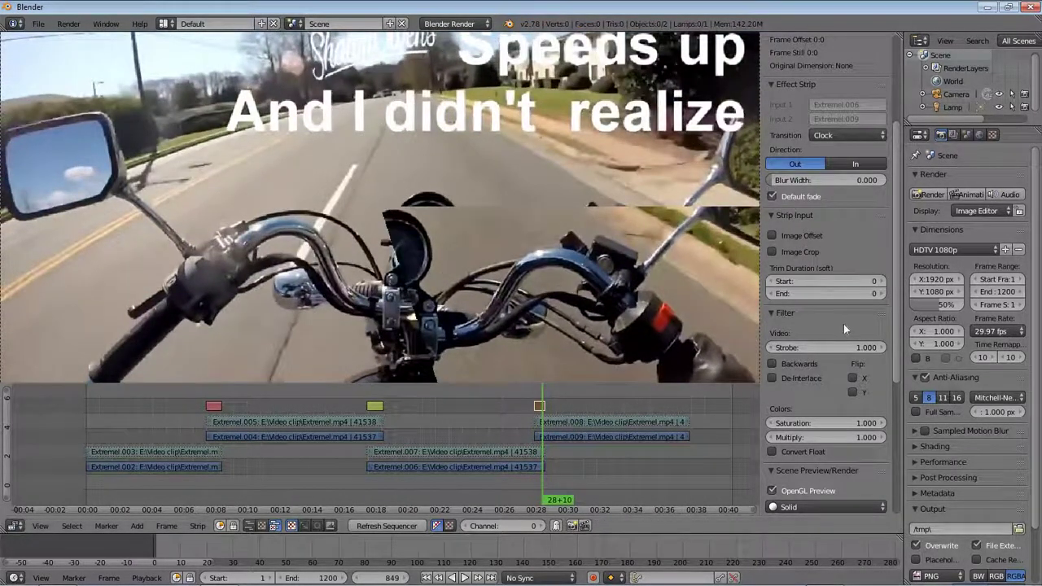
left_click(858, 163)
left_click(465, 578)
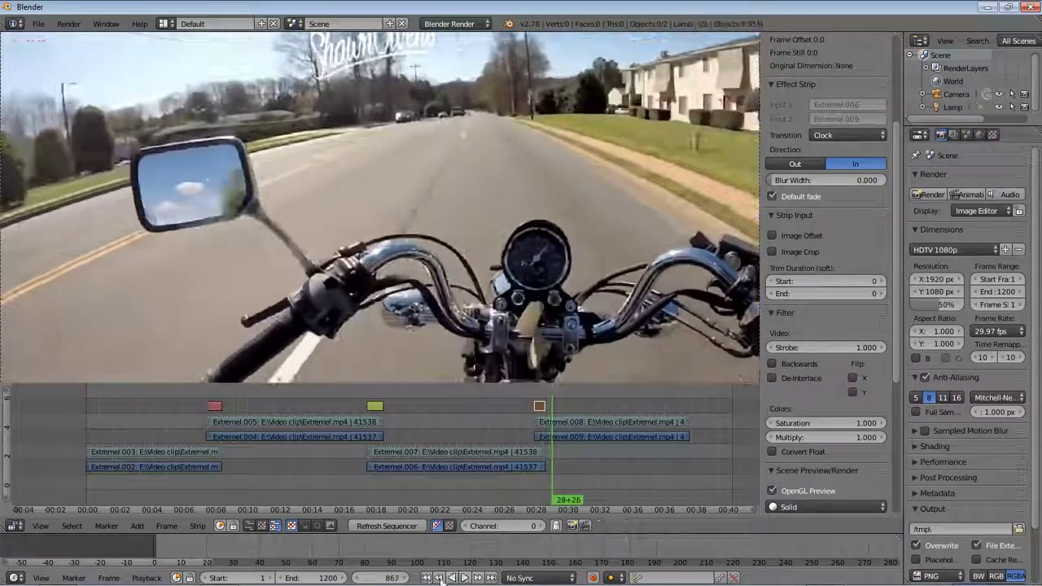
left_click(464, 578)
left_click(425, 578)
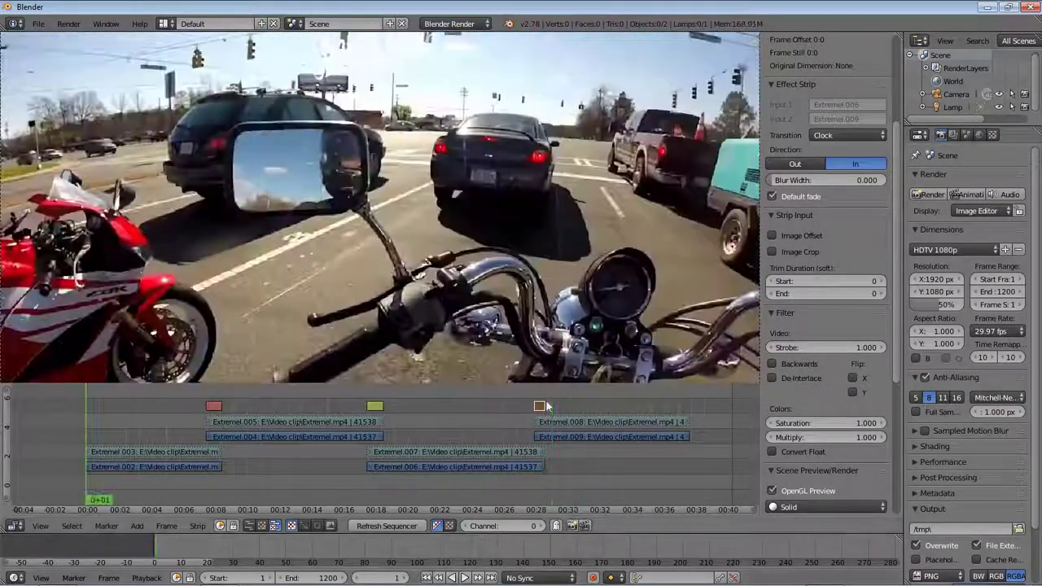
left_click(530, 404)
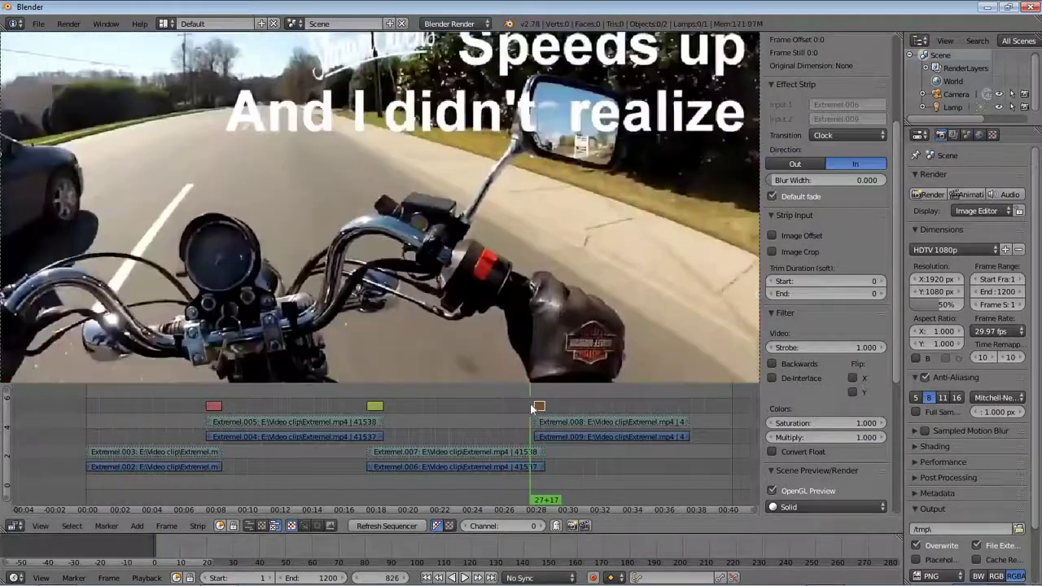
left_click(465, 578)
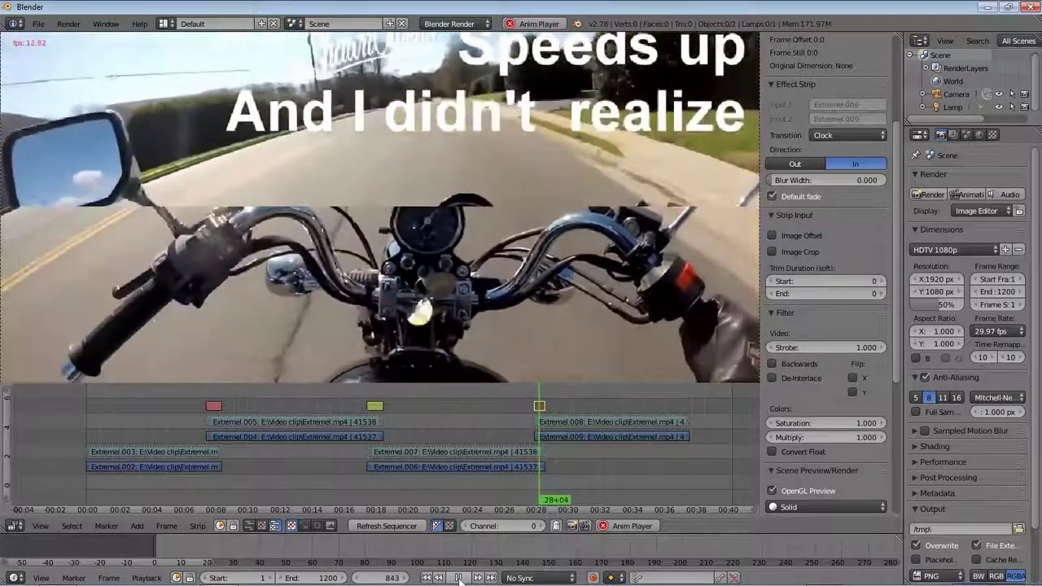
key("alt+a")
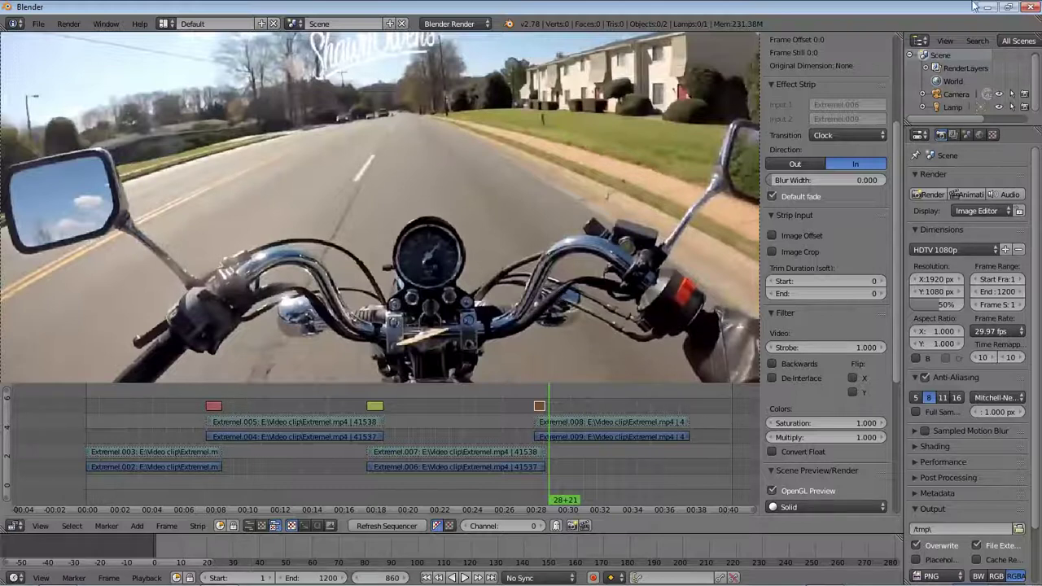
- Switch the clock wipe Direction to Out and replay it through to frame 926
left_click(795, 164)
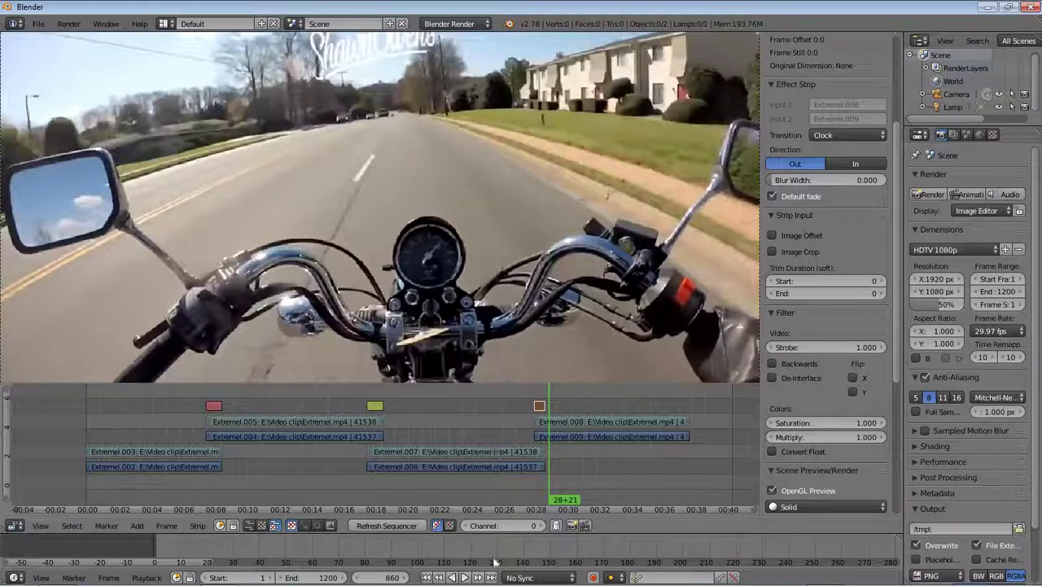
left_click(531, 409)
key("alt+a")
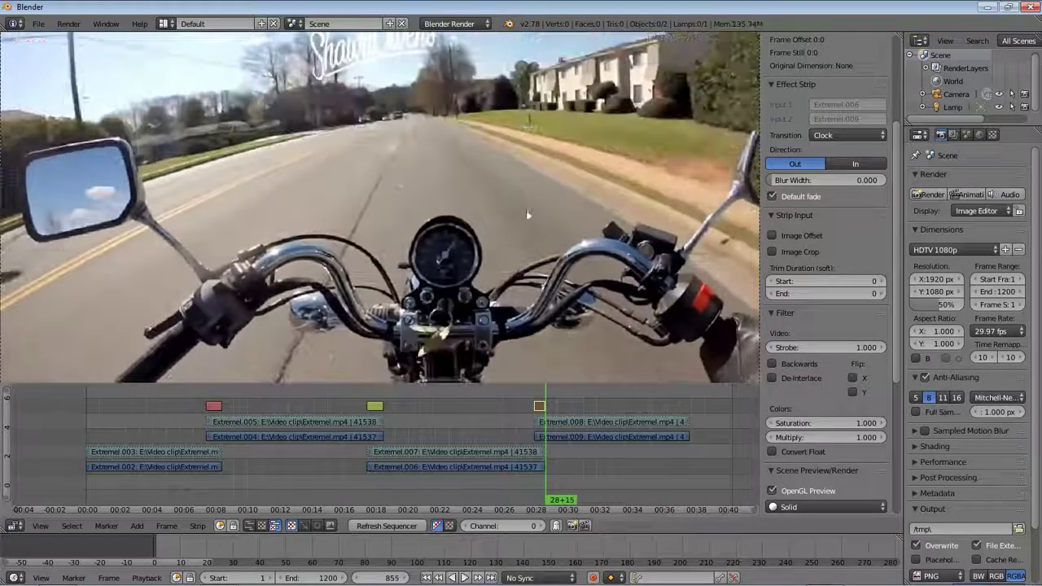
left_click(460, 577)
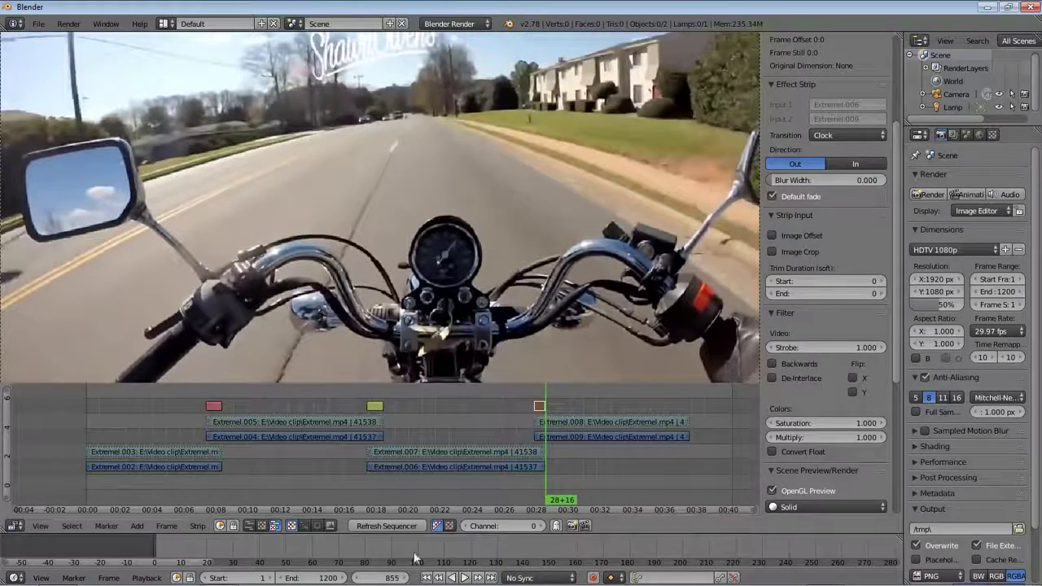
left_click(464, 577)
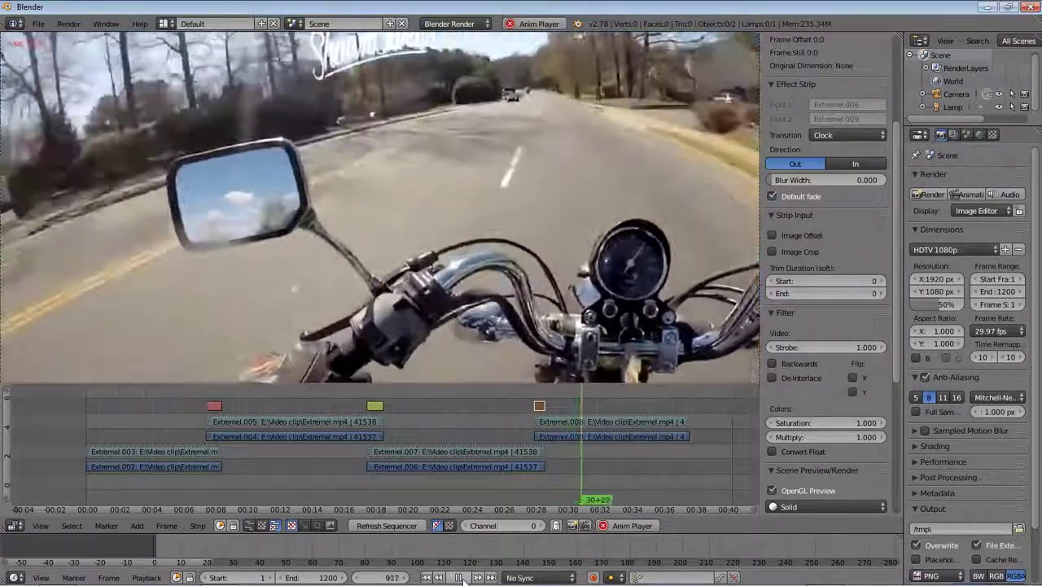
left_click(459, 578)
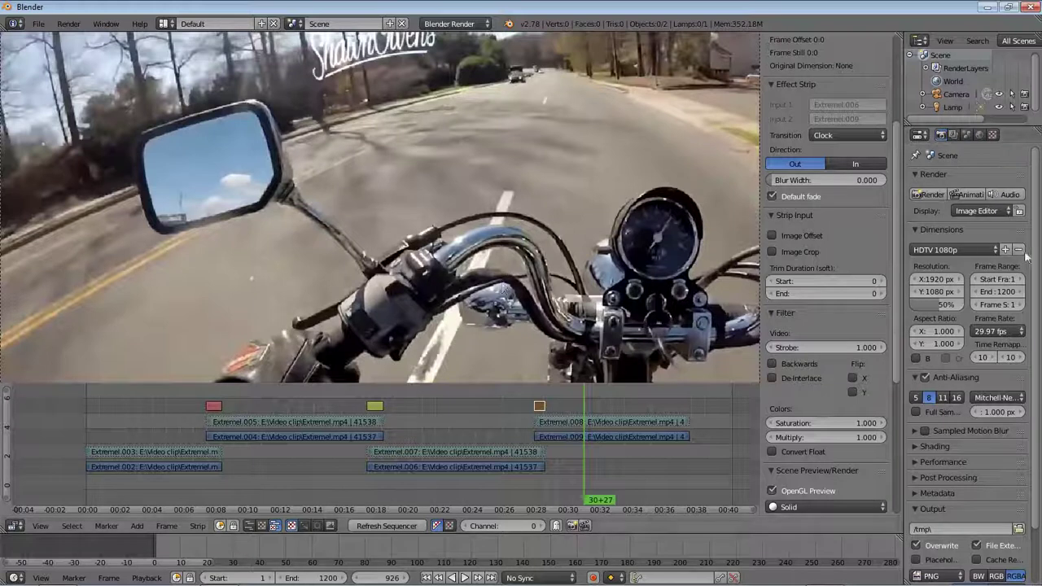
- Change the output file format from PNG to H.264 with file extensions enabled
left_click(959, 251)
key("Escape")
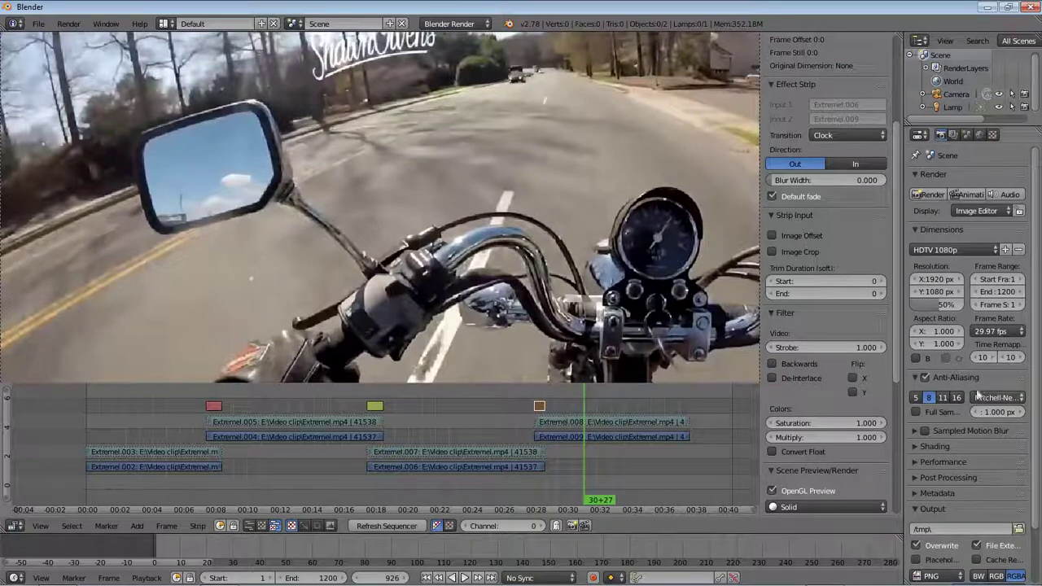
scroll(980, 396, "down", 2)
scroll(1007, 478, "down", 1)
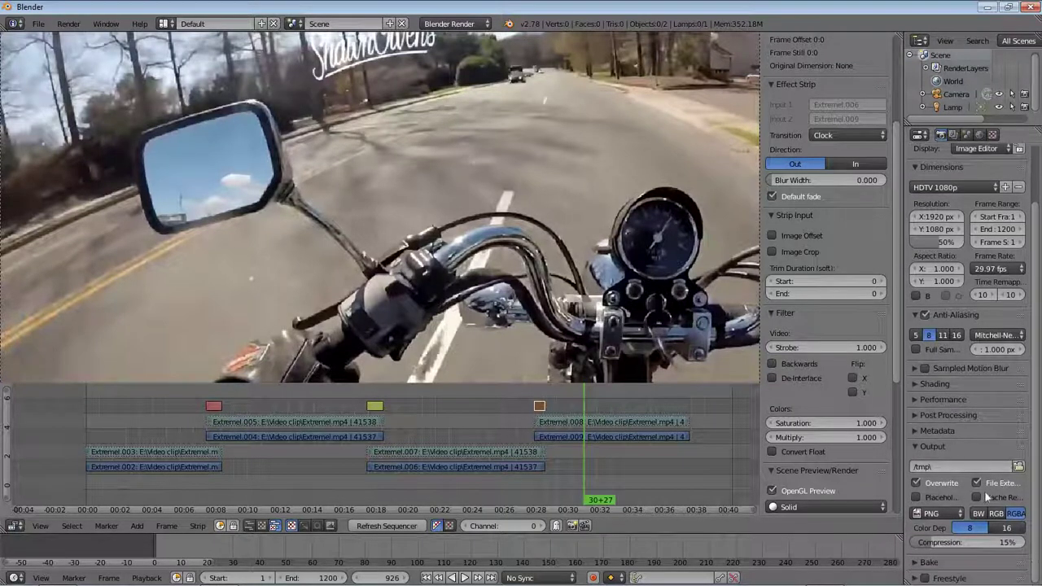
left_click(954, 516)
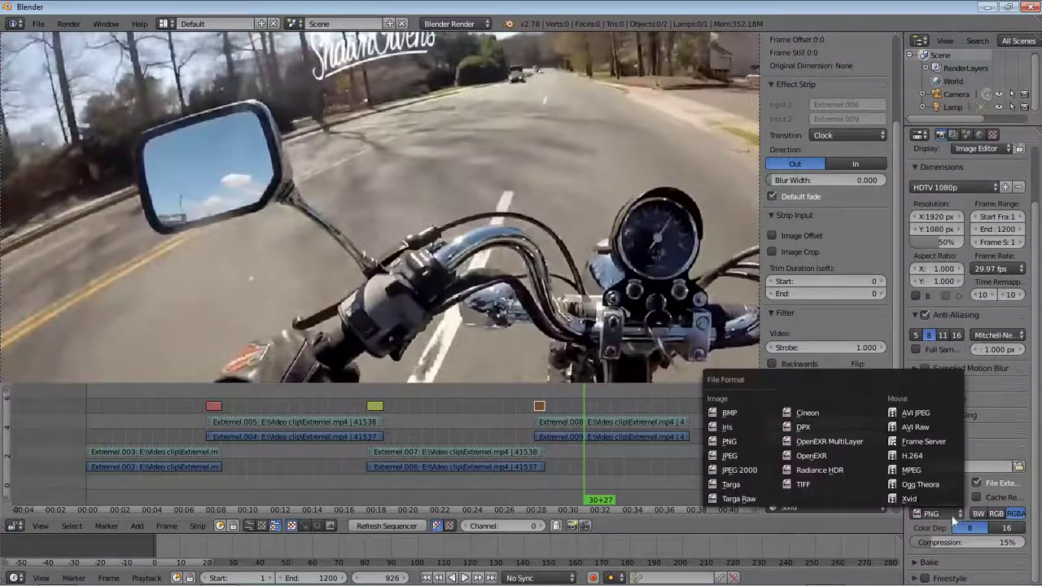
left_click(944, 456)
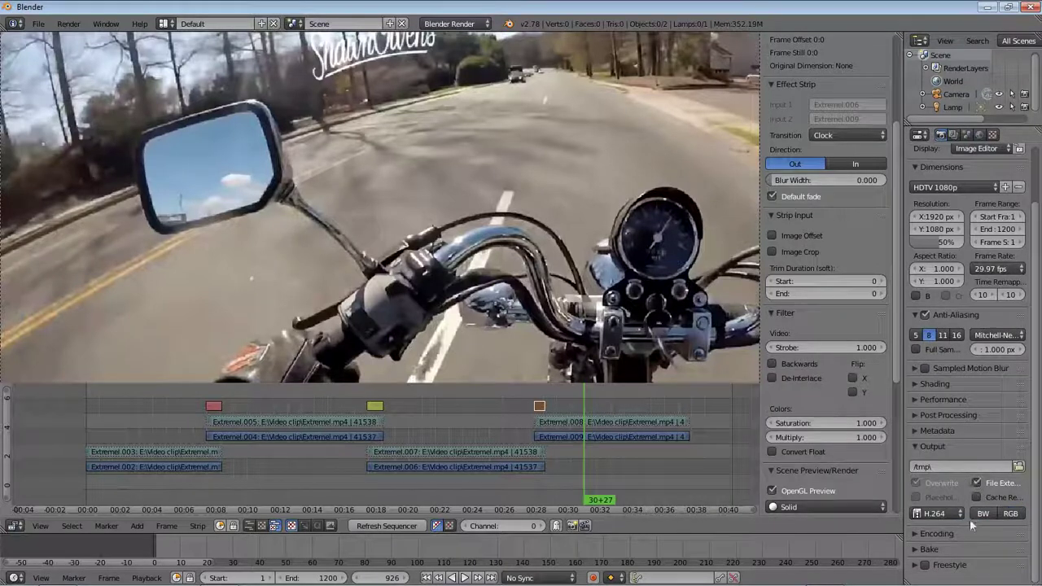
left_click(977, 484)
- Set the output path to the Desktop with the file name 'video'
left_click(1018, 466)
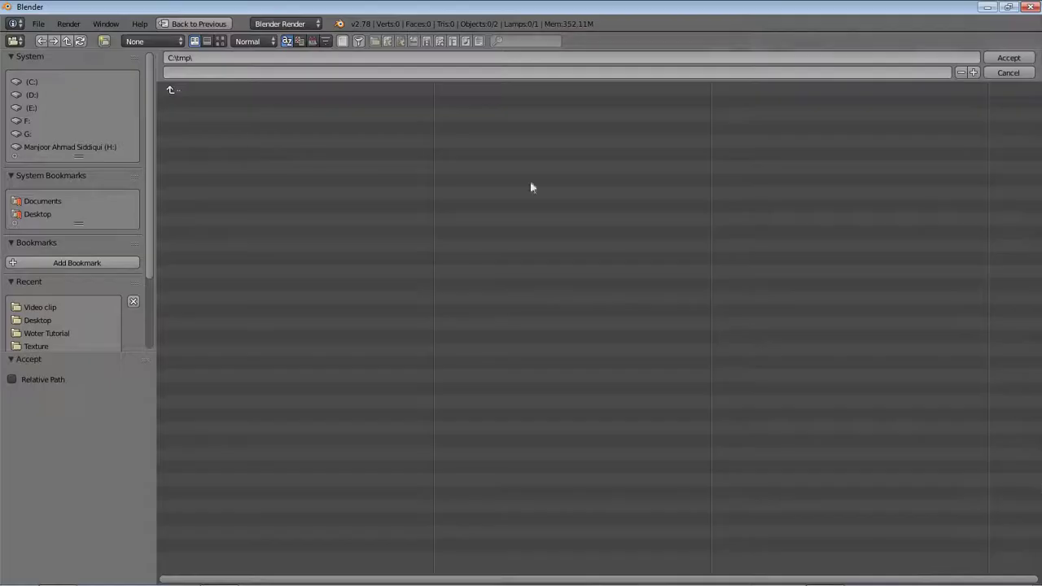
left_click(46, 215)
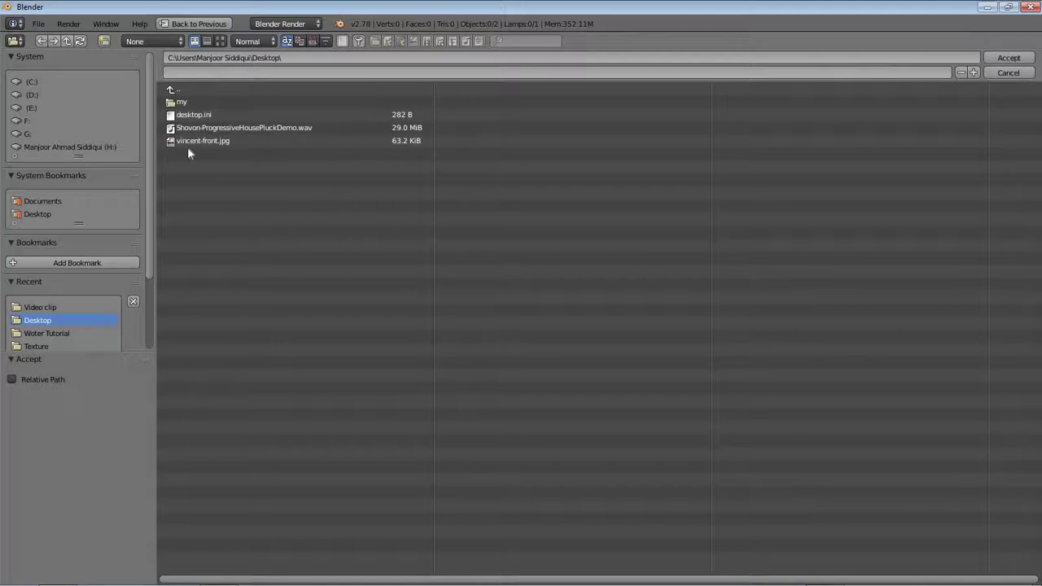
left_click(223, 73)
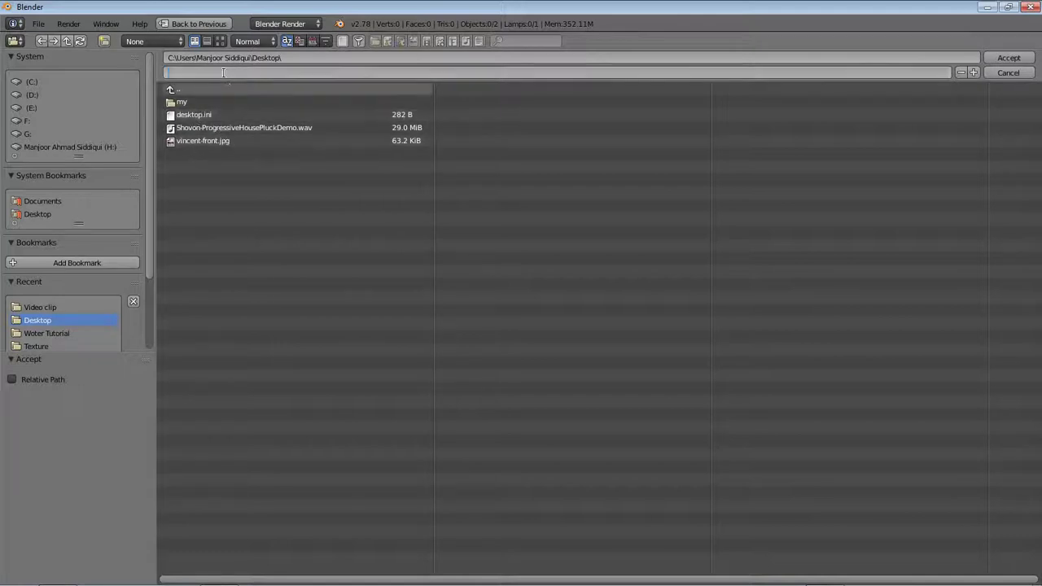
type("video")
left_click(1009, 59)
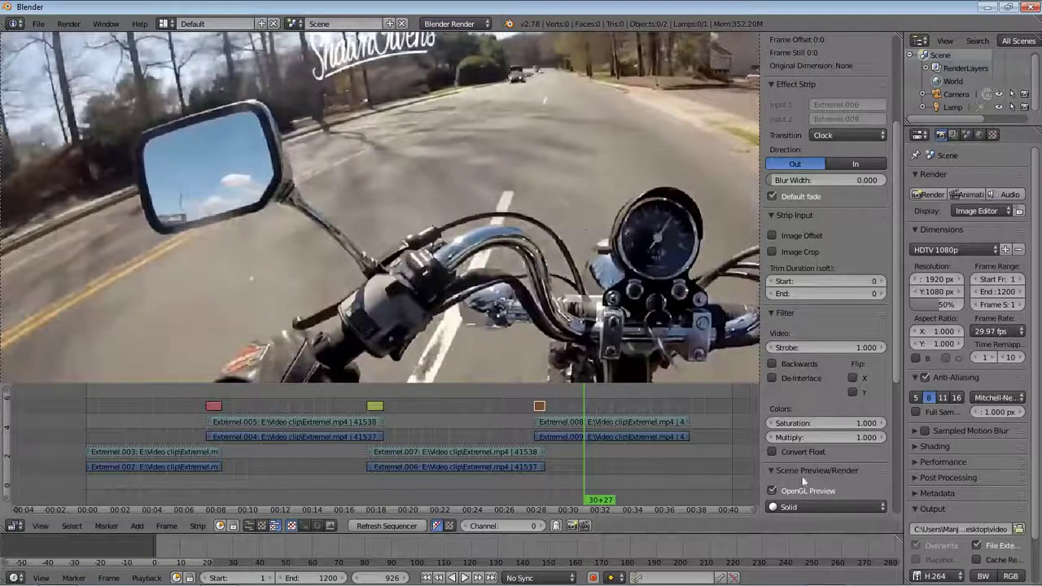
mouse_move(521, 582)
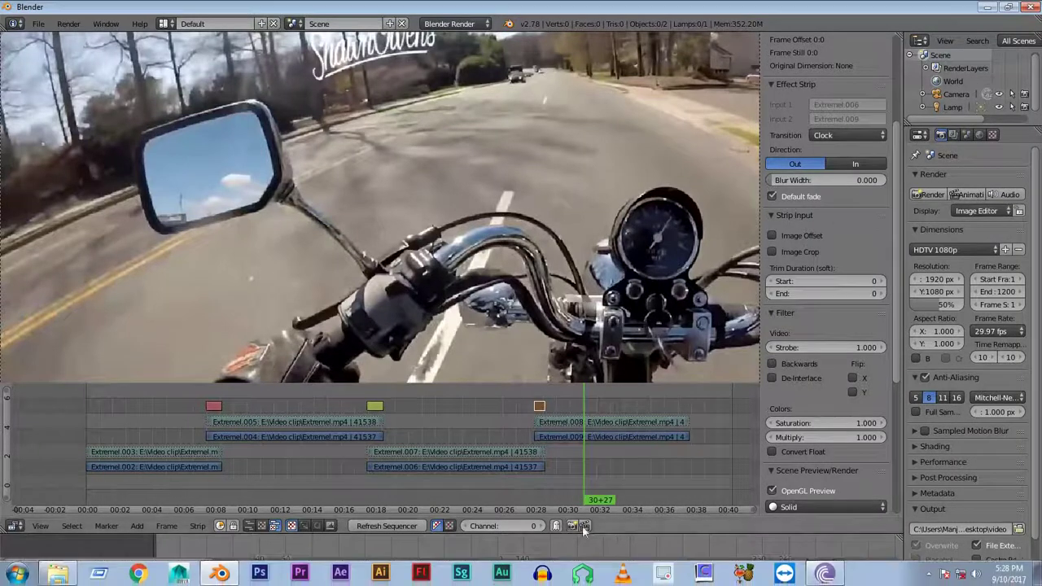
- Render the edited sequence to the H.264 video0001 file with Ctrl+F12, then minimize Blender
key("ctrl+F12")
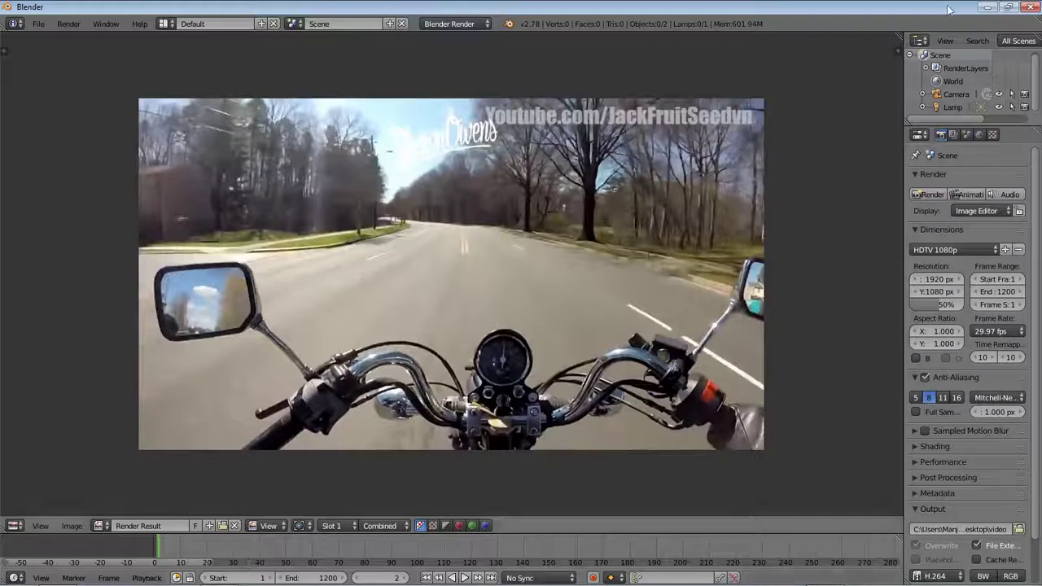
left_click(989, 9)
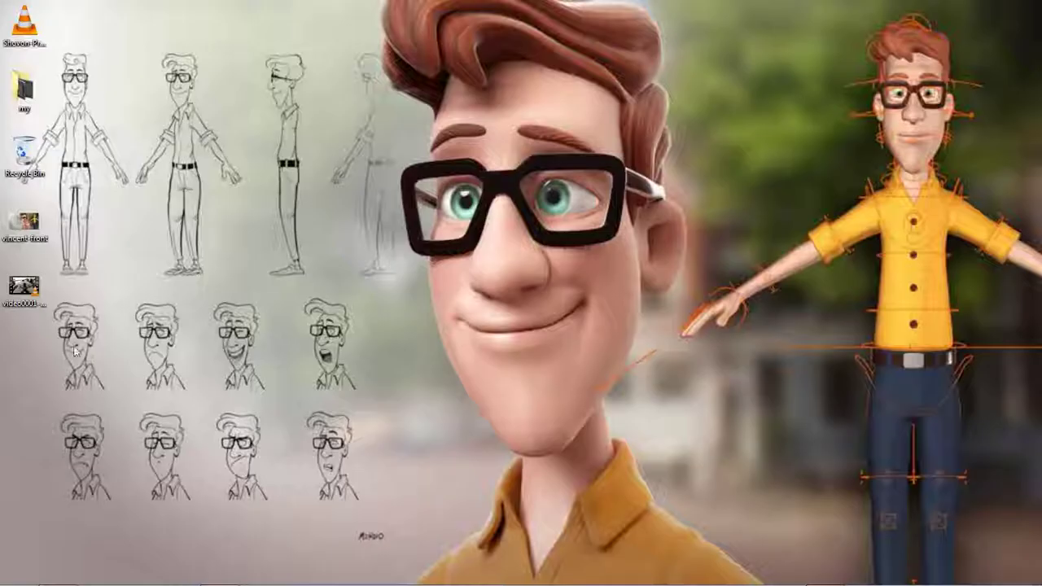
double_click(33, 293)
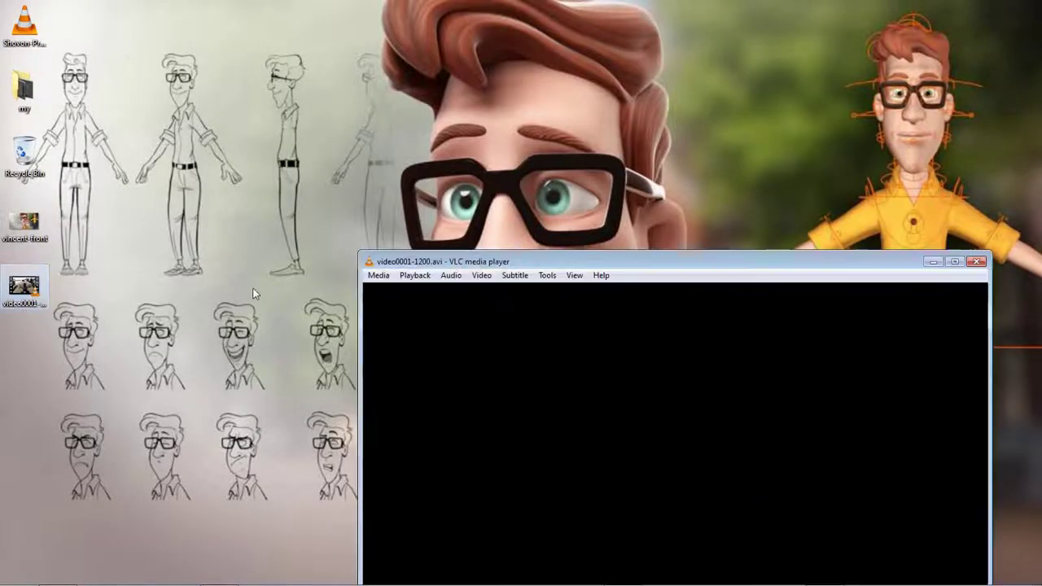
double_click(571, 438)
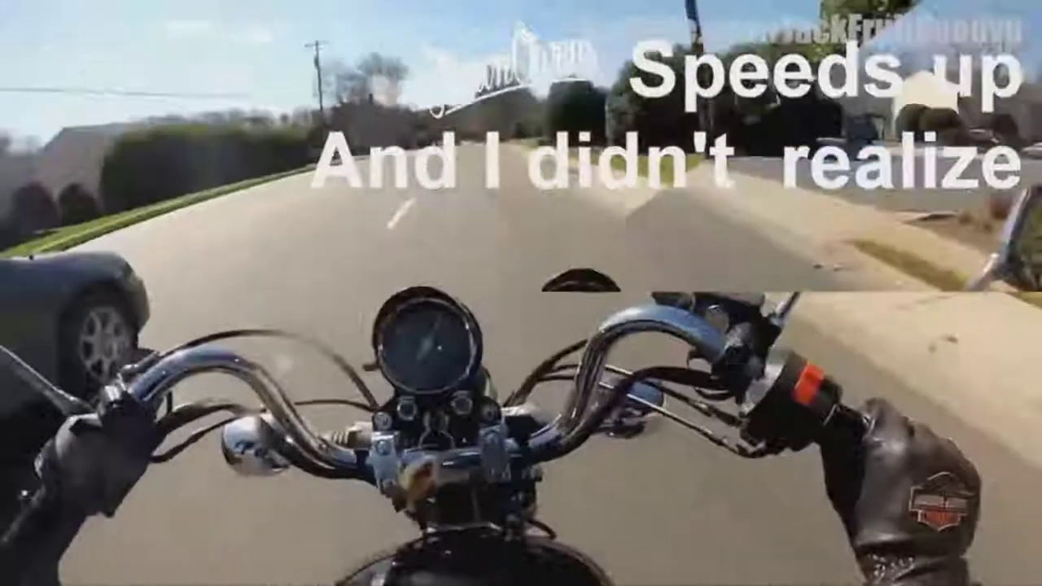
key("space")
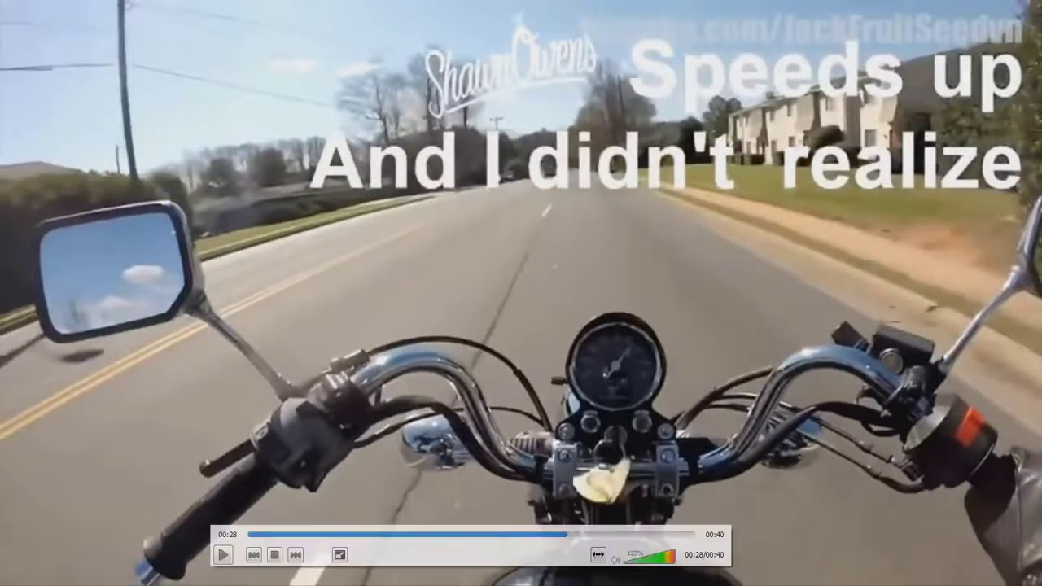
left_click(561, 535)
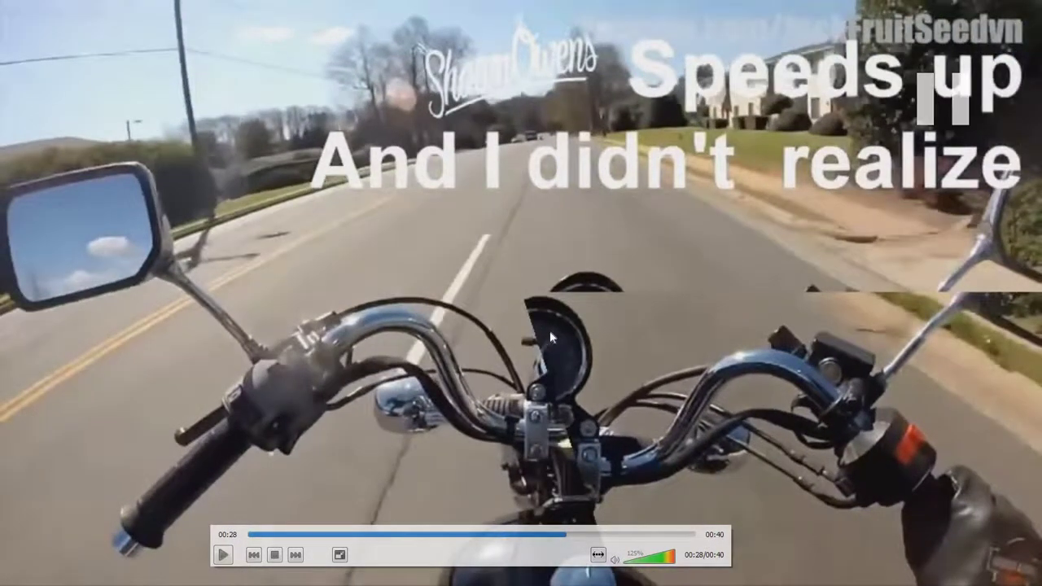
left_click(531, 319)
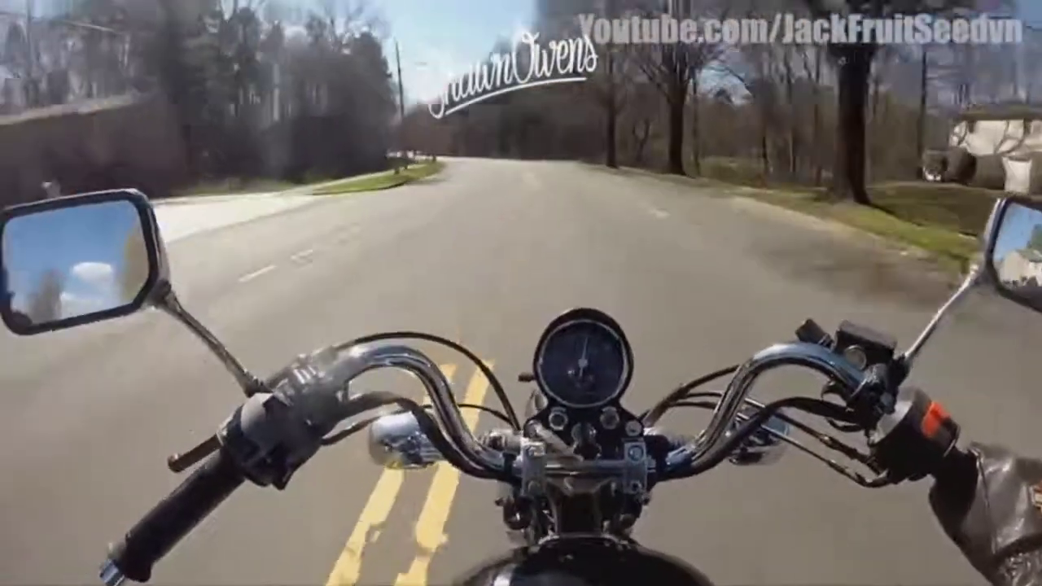
mouse_move(585, 328)
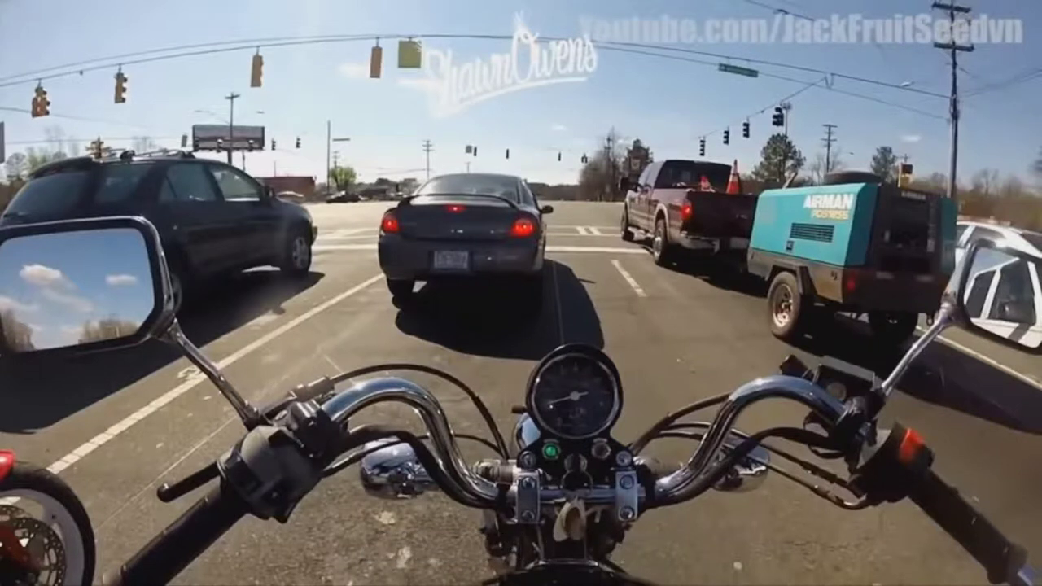
double_click(521, 259)
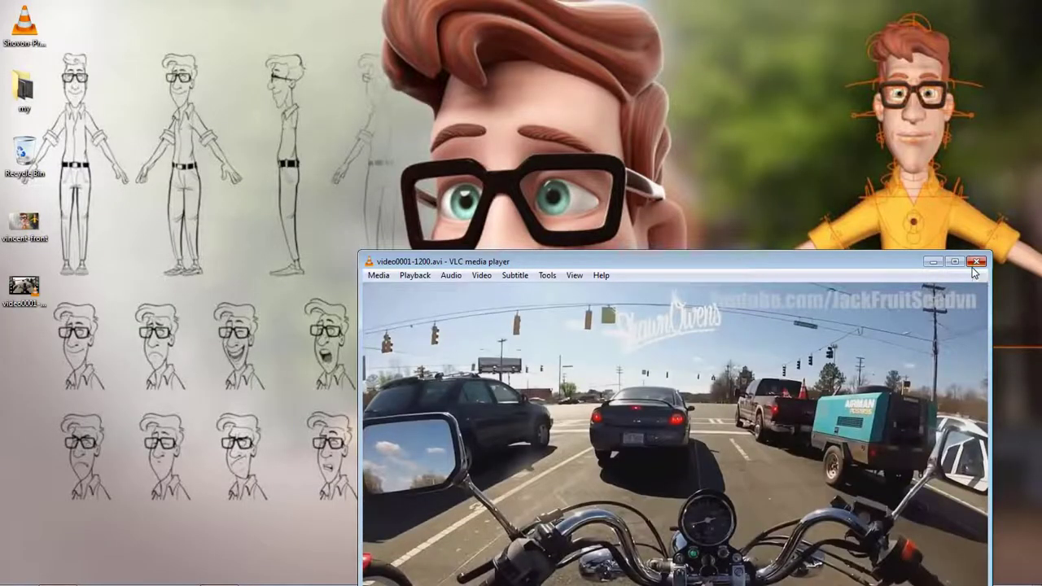
left_click(974, 262)
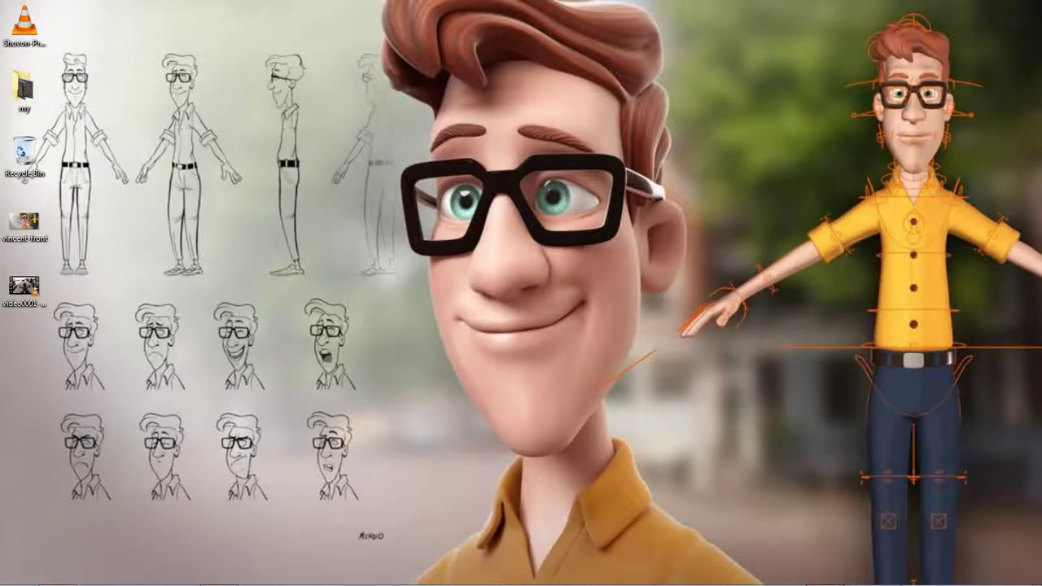
mouse_move(917, 579)
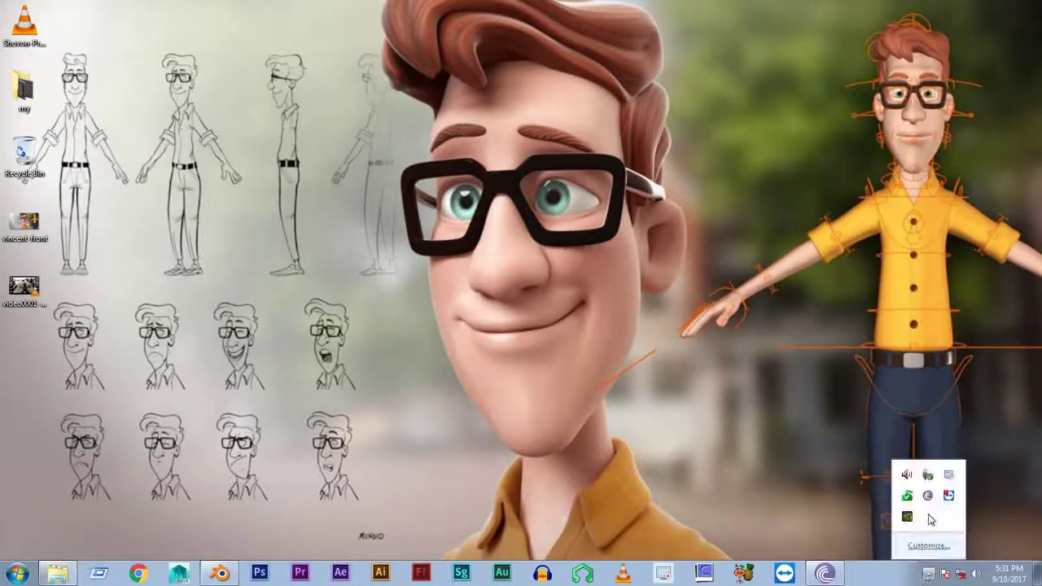